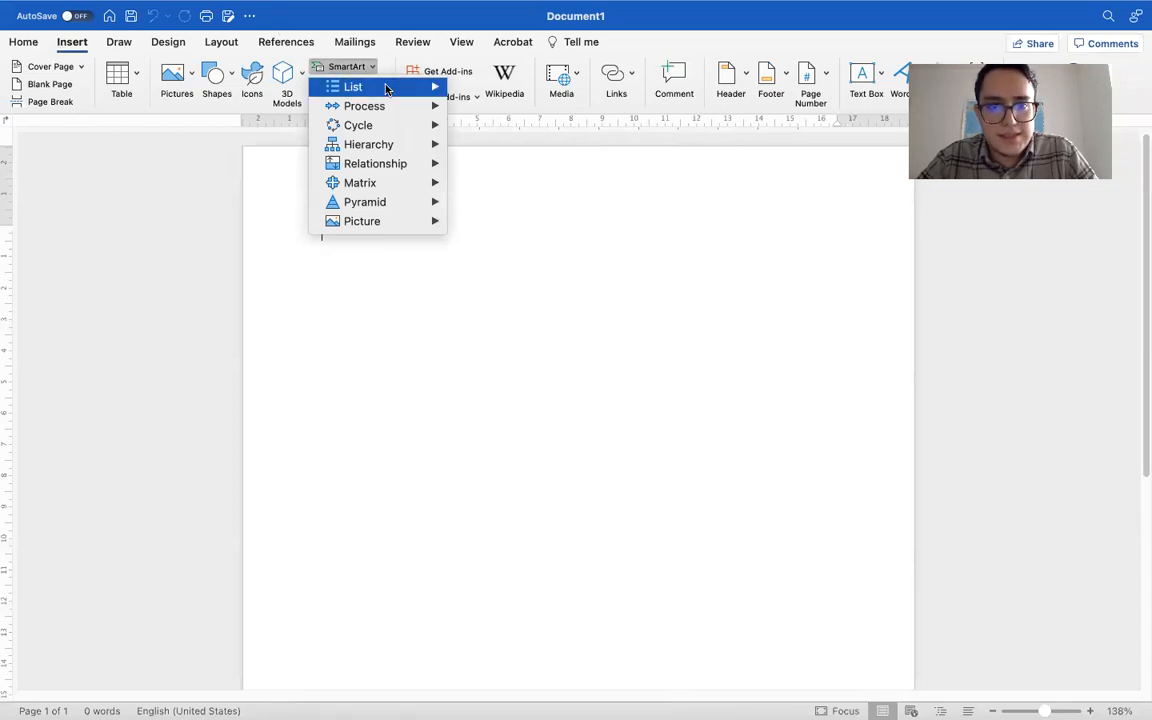
- Insert the first List-type SmartArt layout, the five-block one, into the blank document
mouse_move(386, 89)
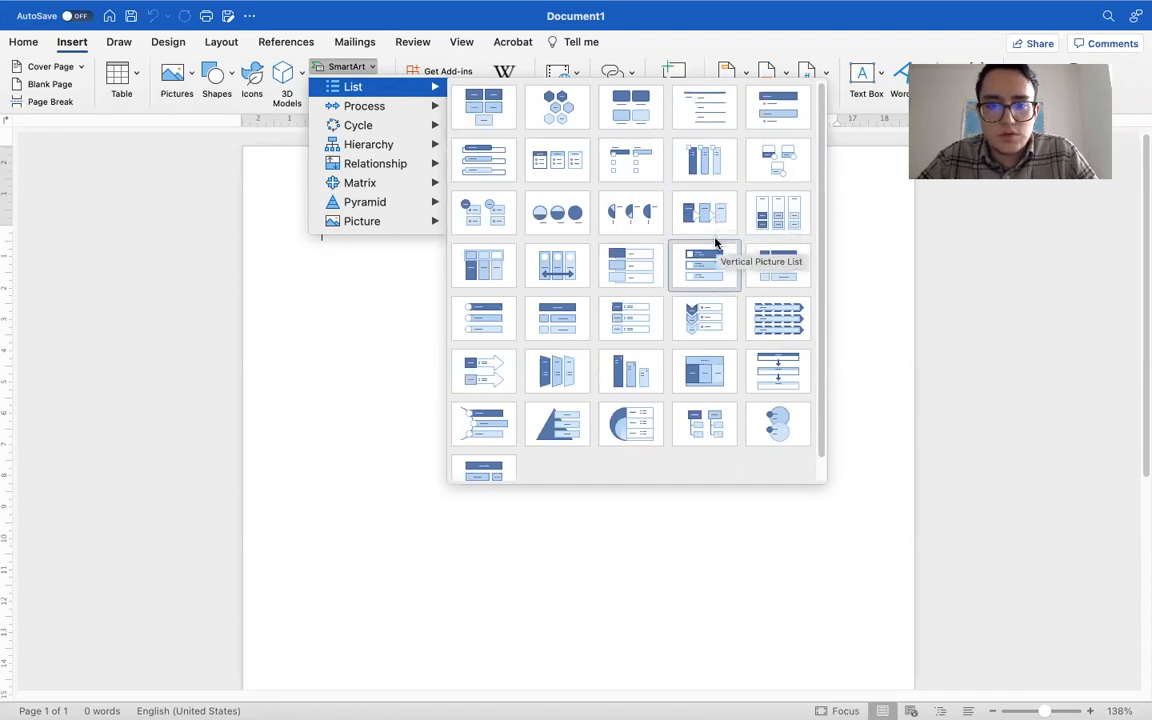
scroll(578, 400, "down", 1)
scroll(573, 390, "up", 1)
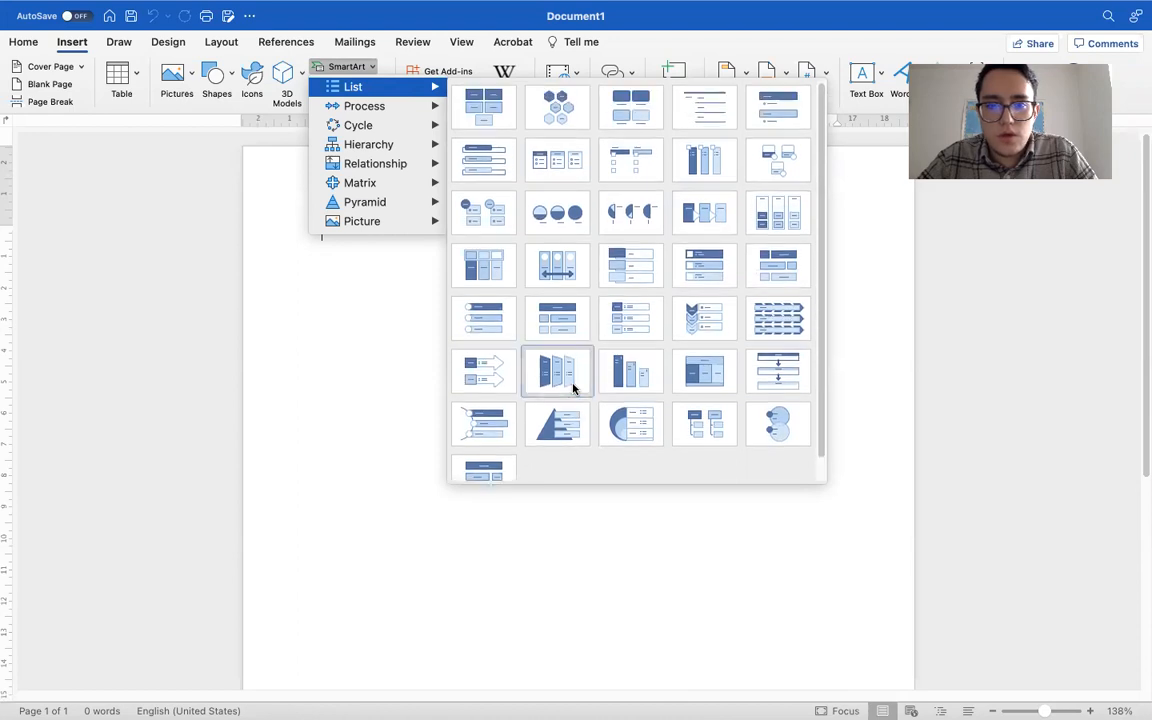
left_click(488, 106)
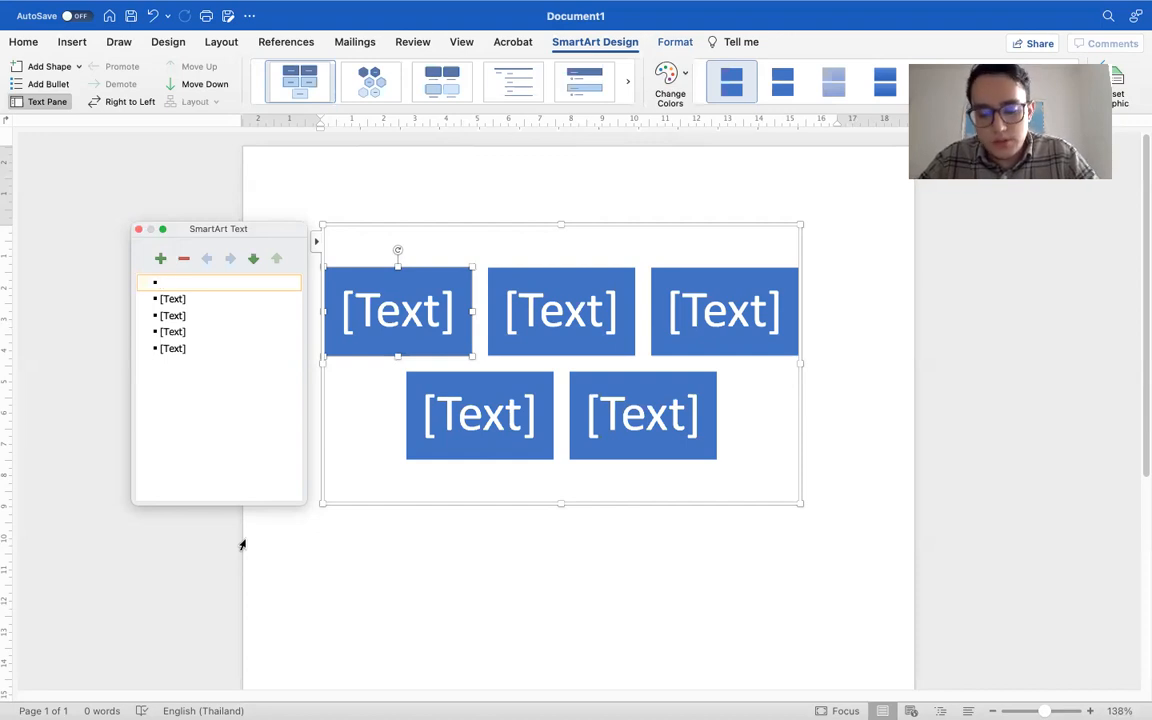
- Fill the five SmartArt blocks in order with the text Dog, Cat, Snake, Frog and Lion
type("Dog")
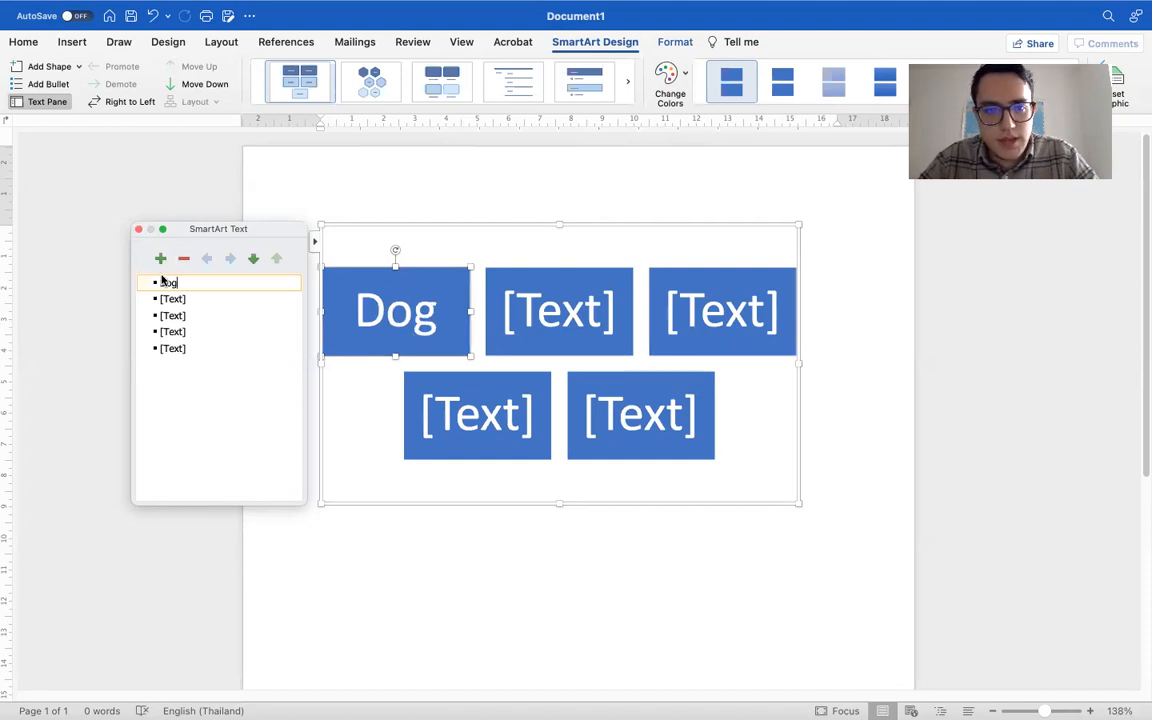
left_click(178, 300)
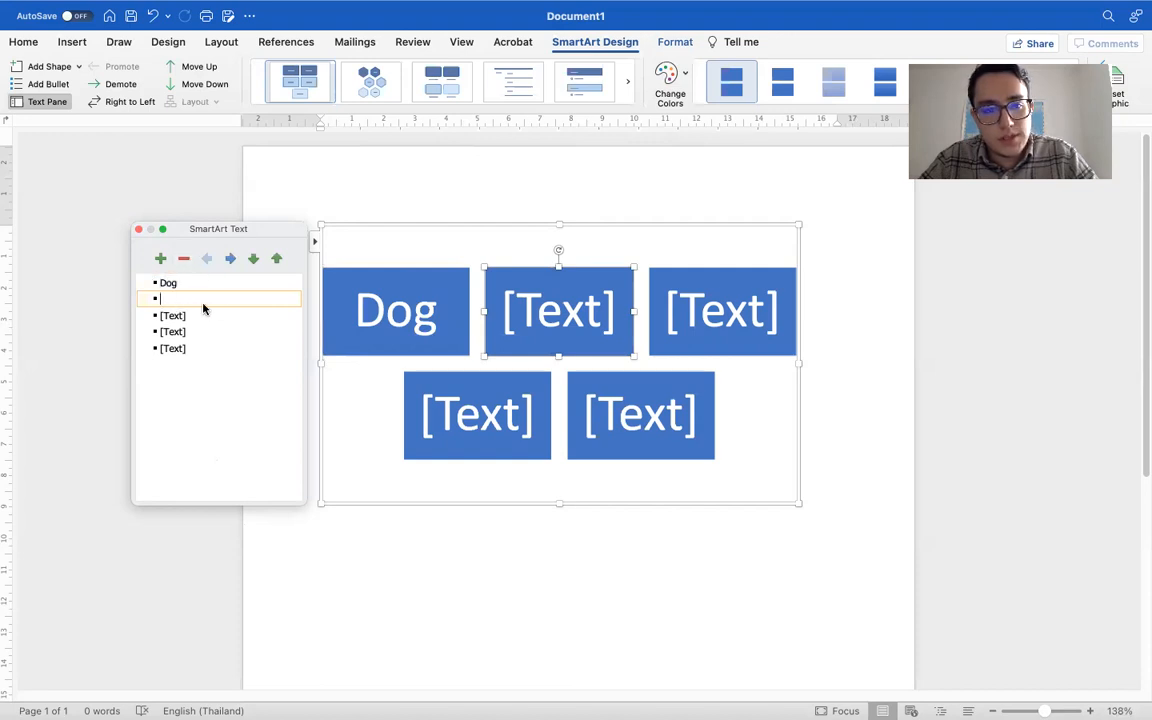
type("Cat")
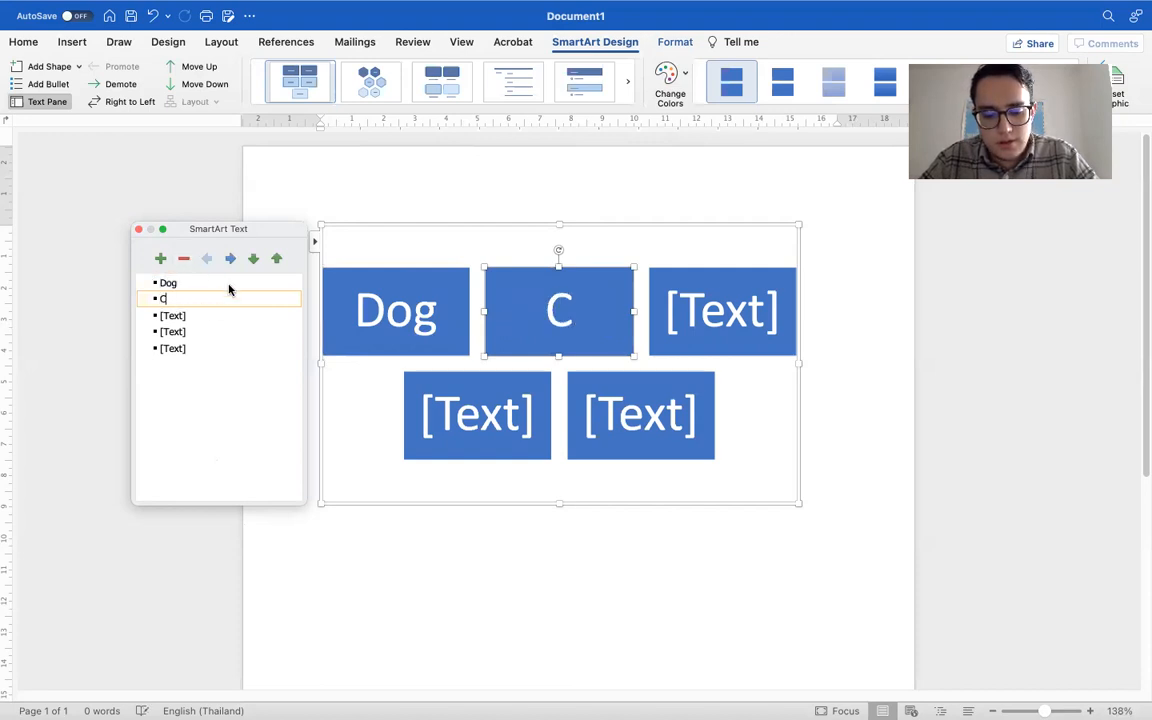
left_click(188, 317)
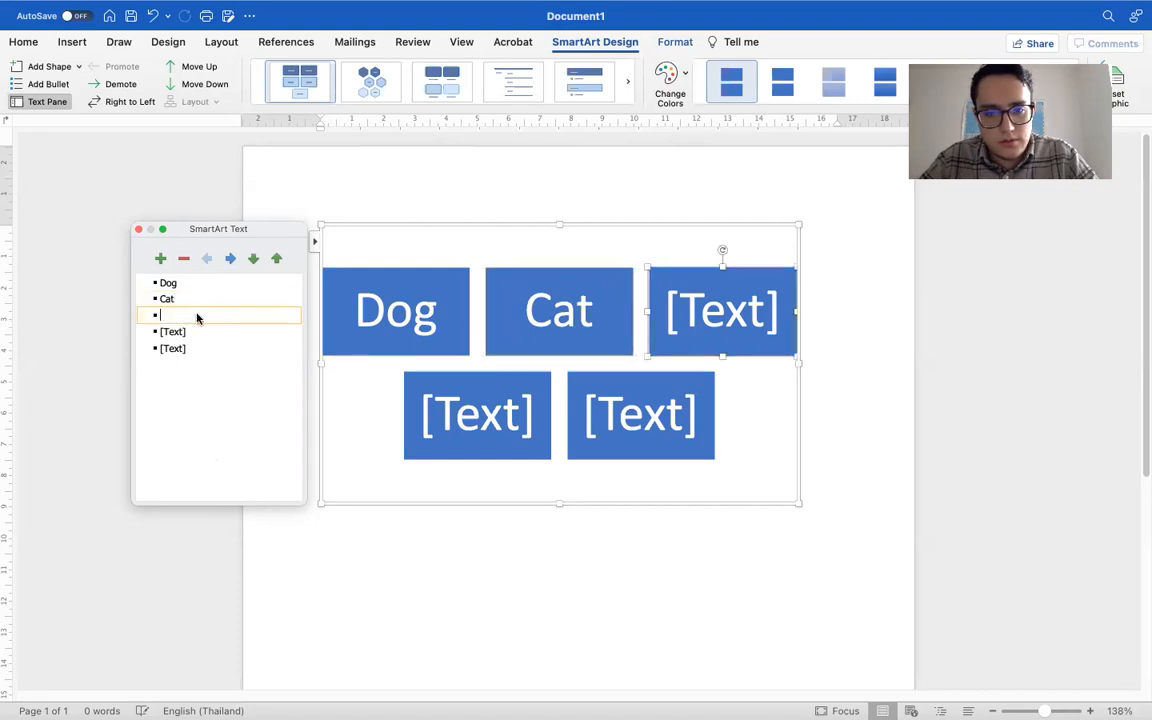
type("Snake")
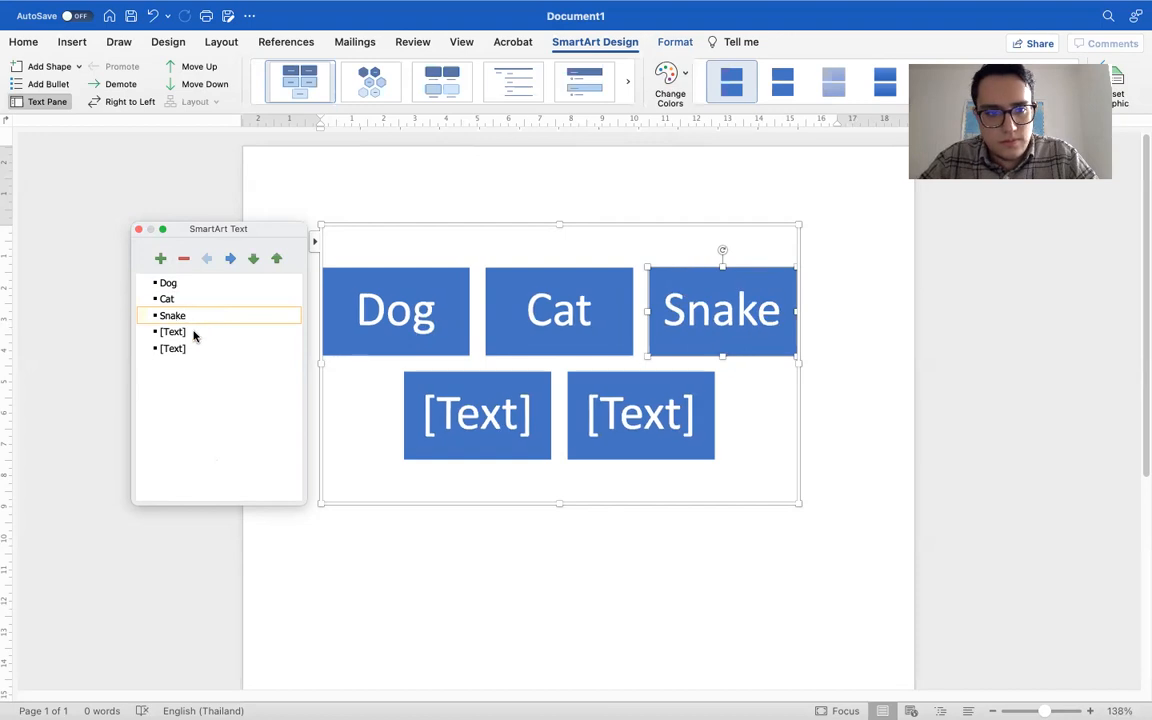
left_click(194, 334)
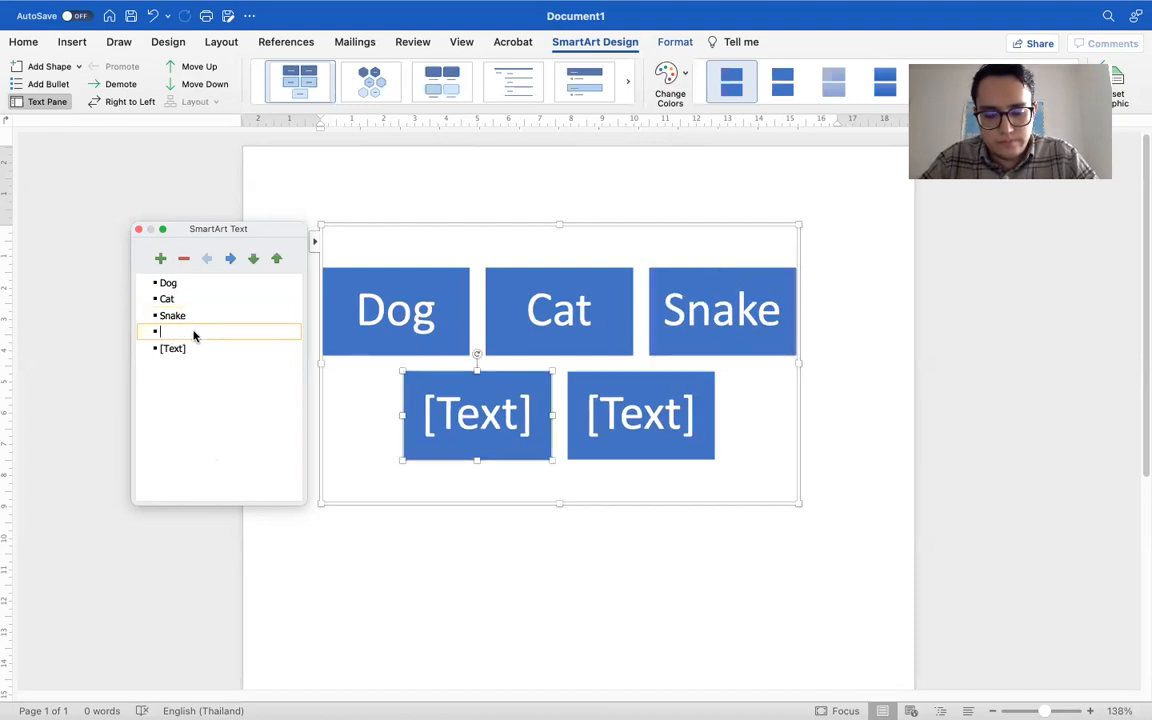
type("Frog")
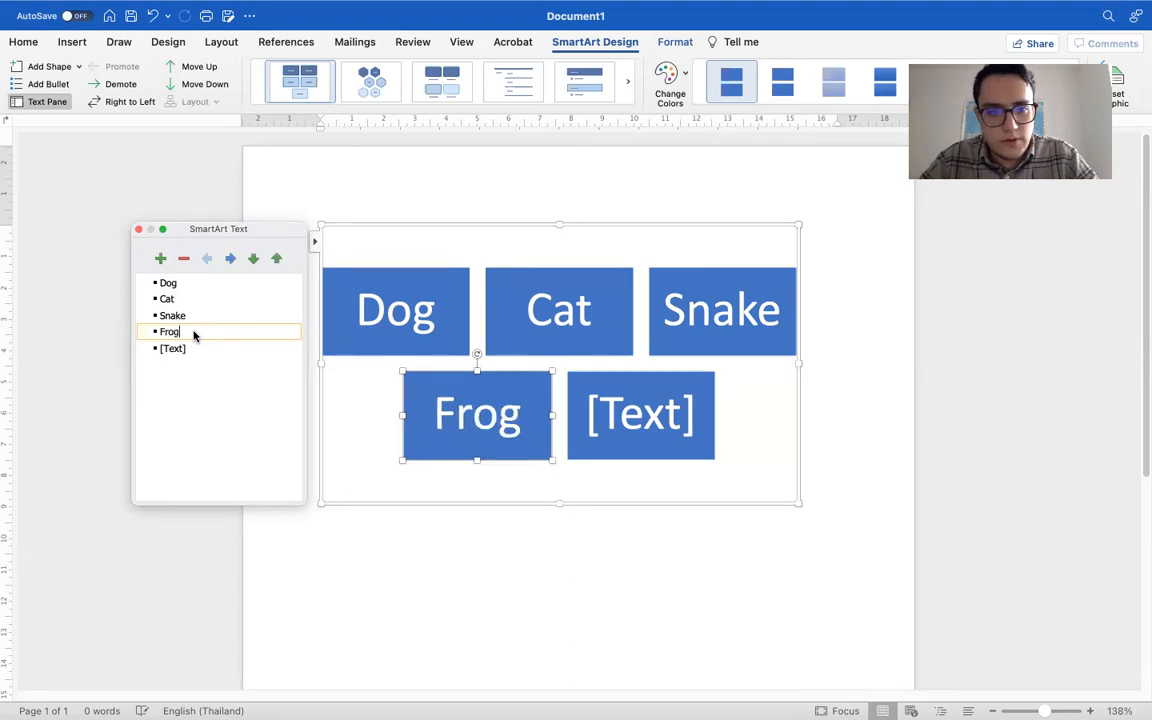
left_click(191, 347)
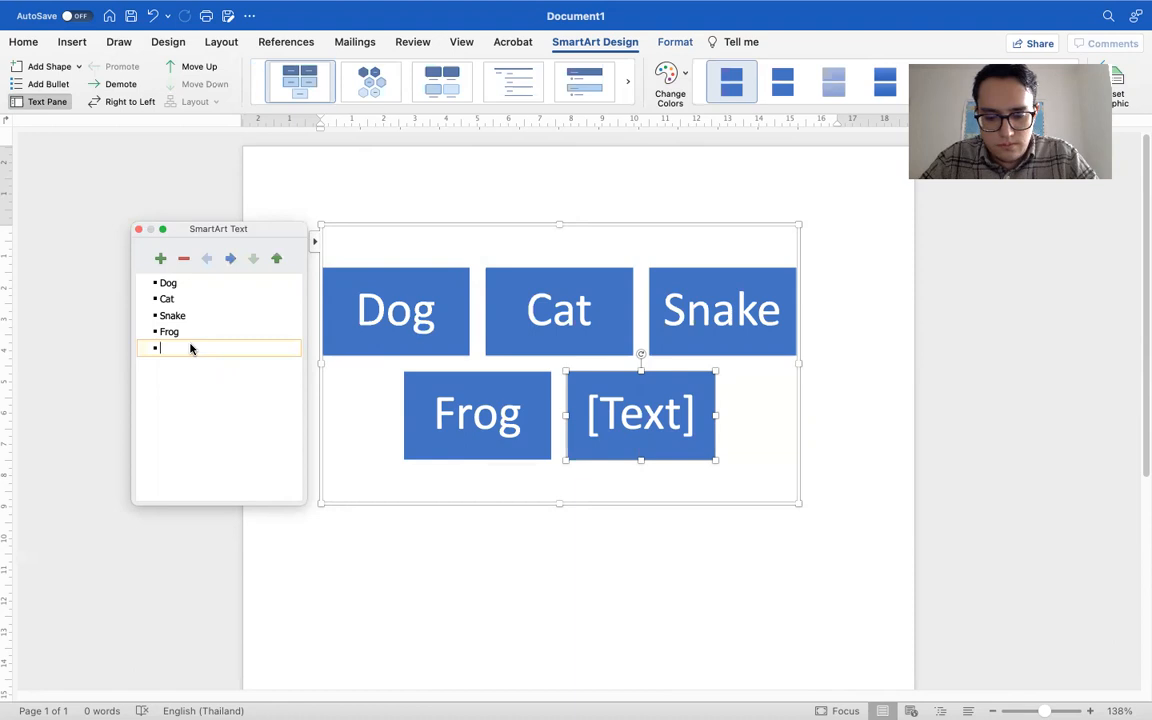
type("Lion")
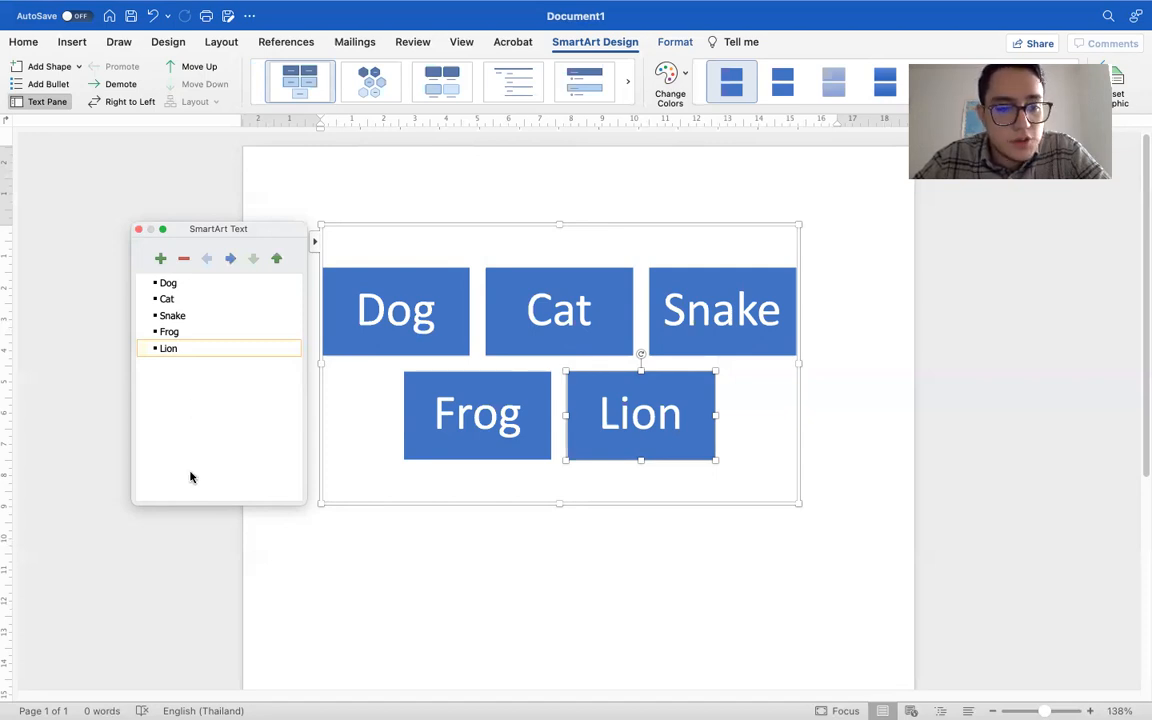
- Add eight blank entries to the SmartArt list below Lion
left_click(160, 261)
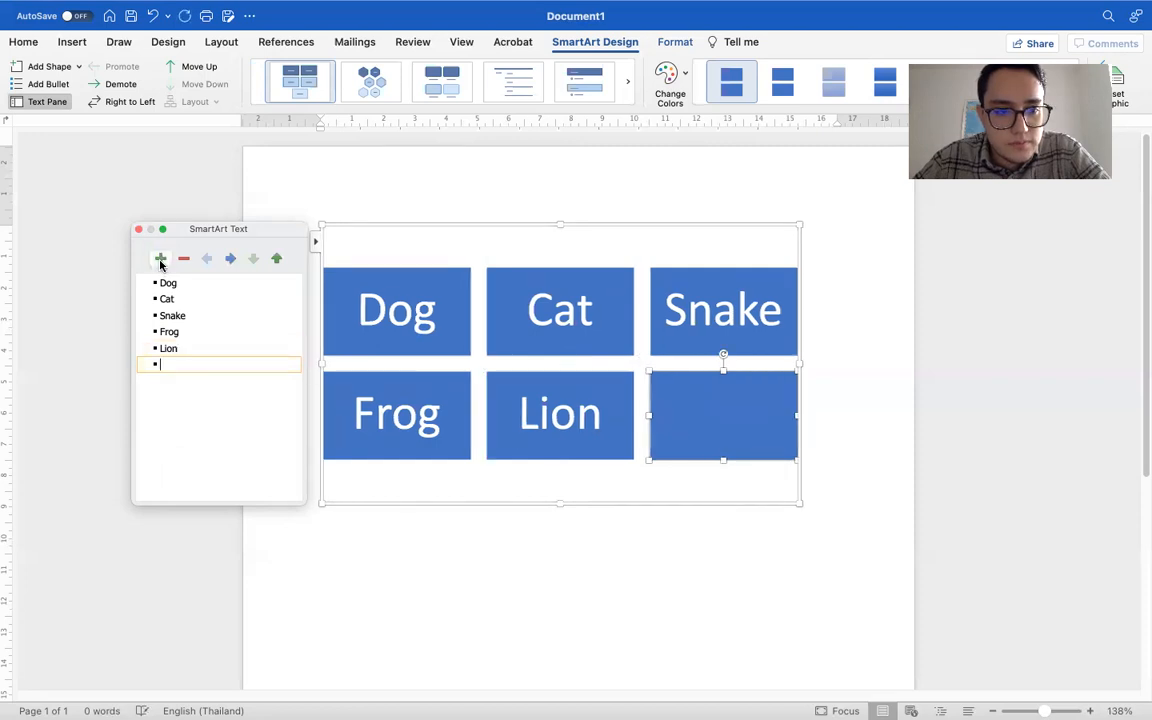
left_click(161, 262)
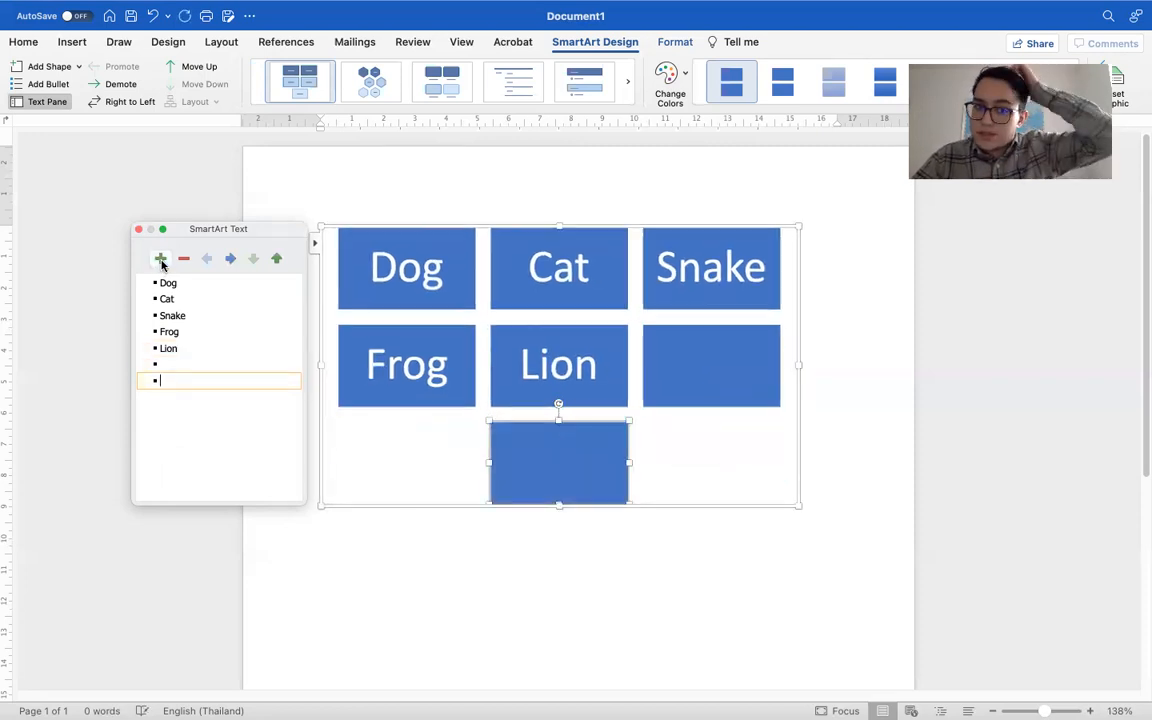
left_click(161, 262)
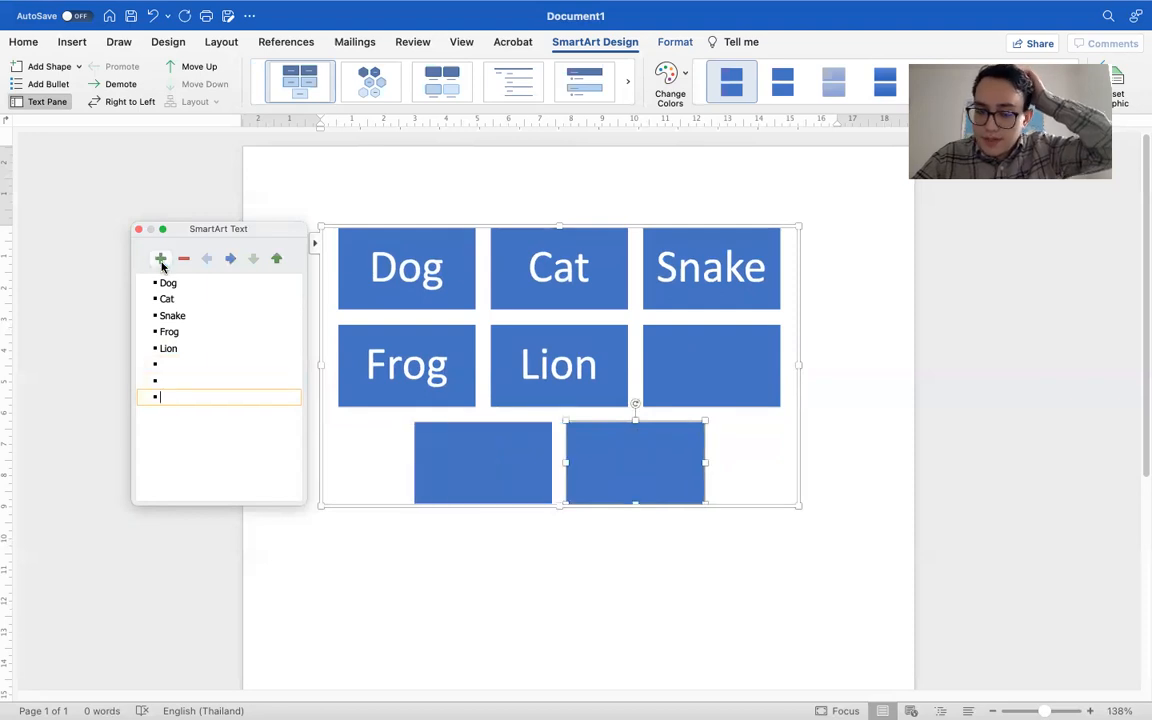
left_click(161, 262)
left_click(161, 262)
left_click(161, 262)
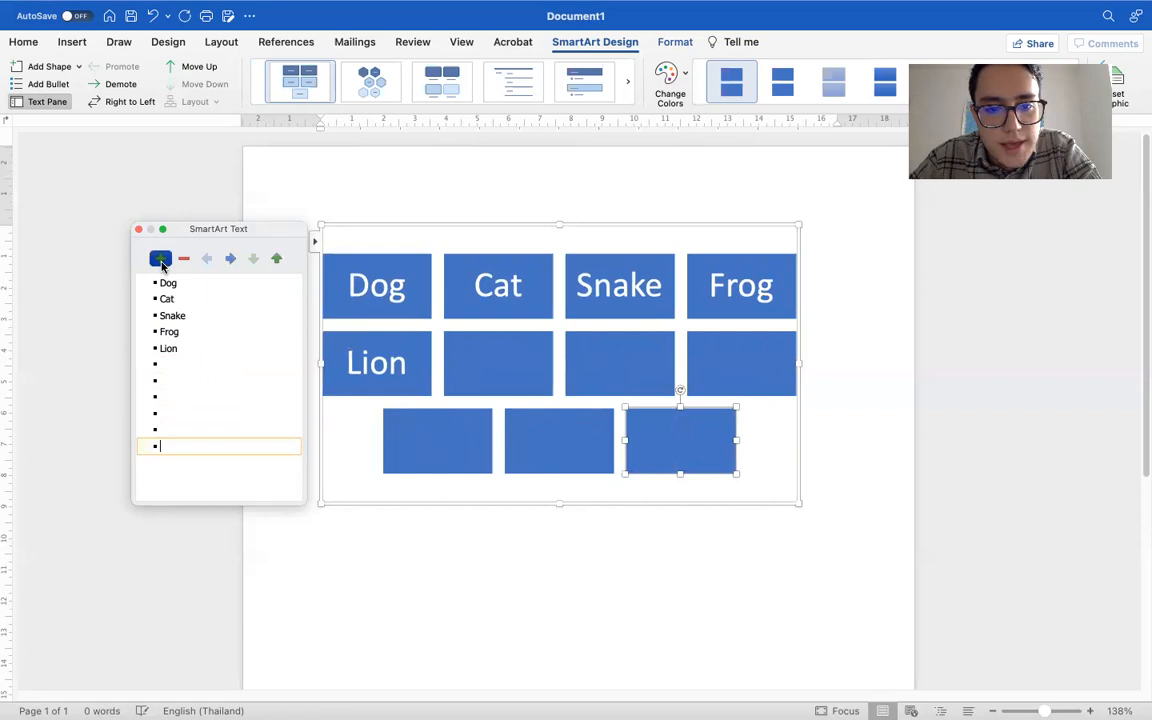
left_click(161, 262)
left_click(161, 262)
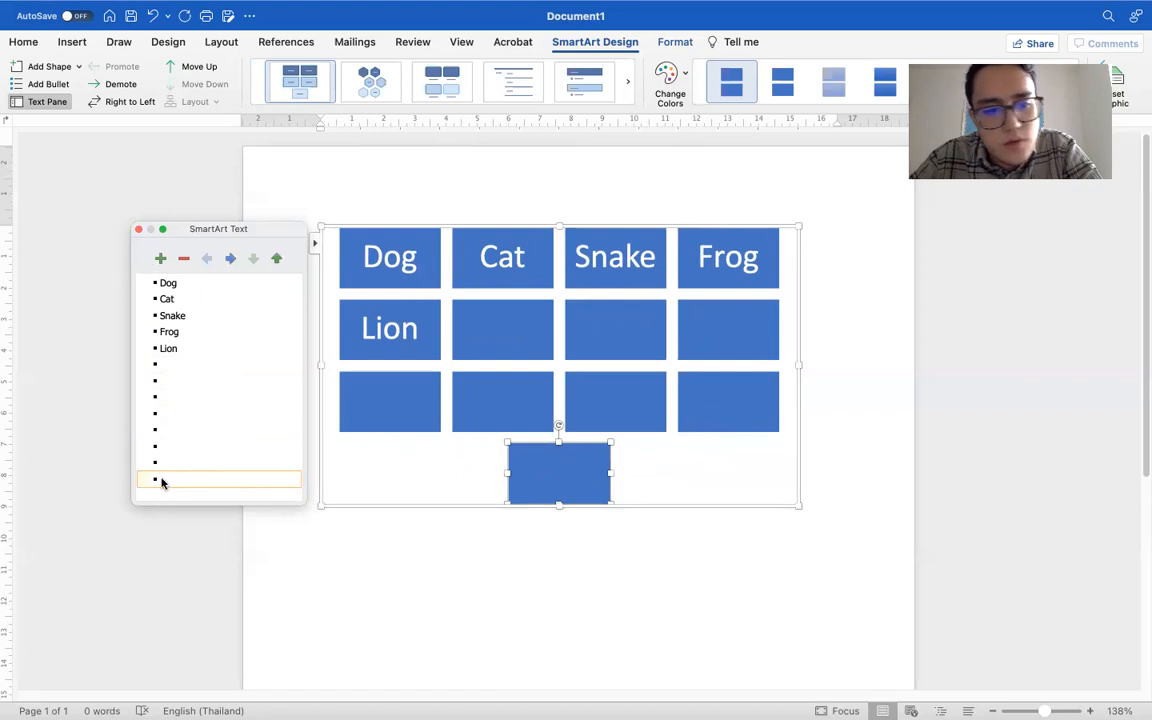
- Remove the last four blank entries from the SmartArt list and add three new blank ones at its end
left_click(183, 260)
left_click(183, 260)
left_click(183, 260)
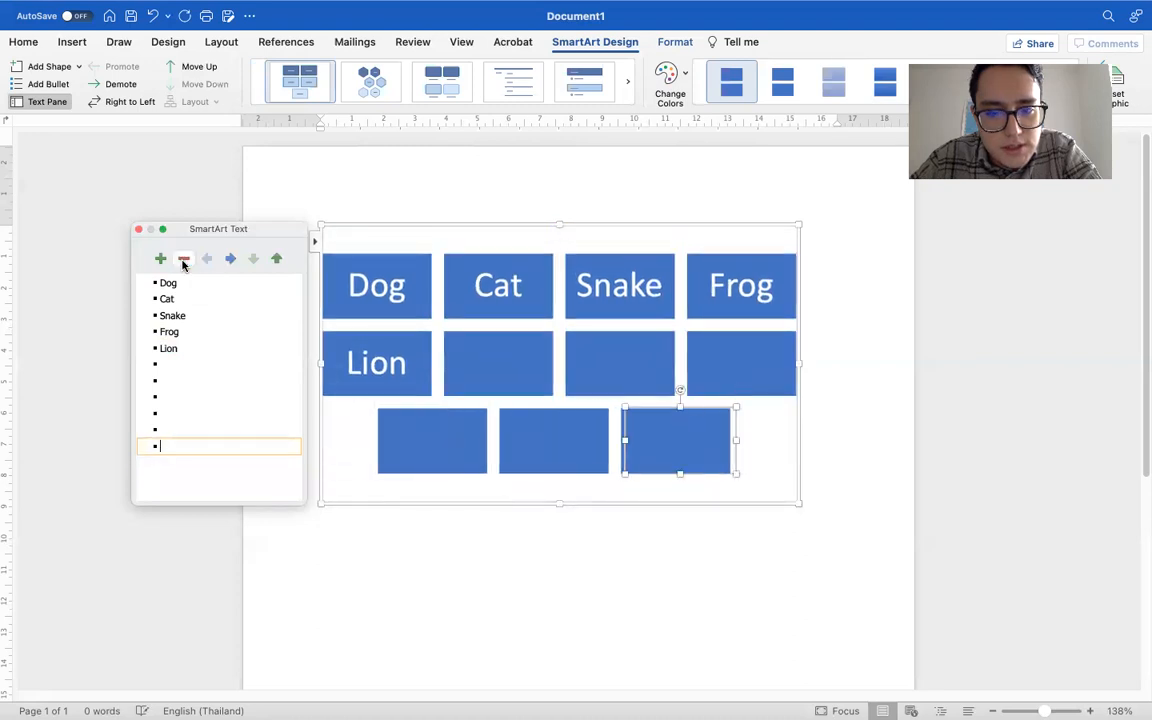
left_click(183, 260)
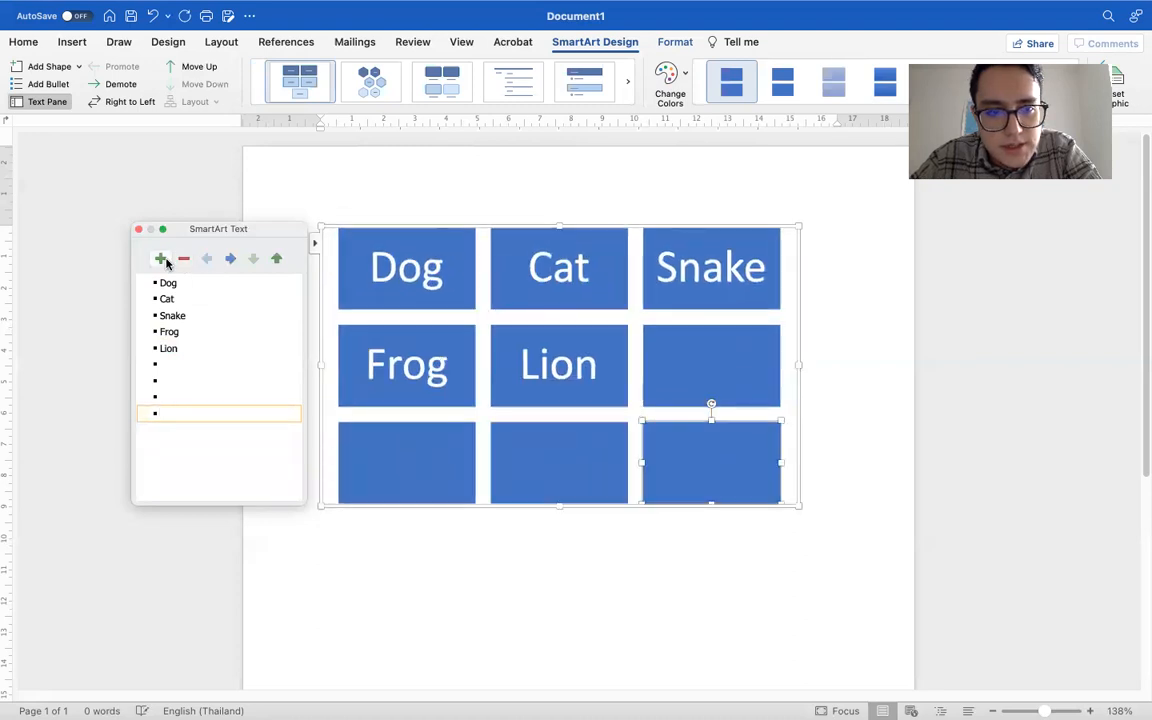
left_click(165, 260)
left_click(165, 260)
left_click(165, 260)
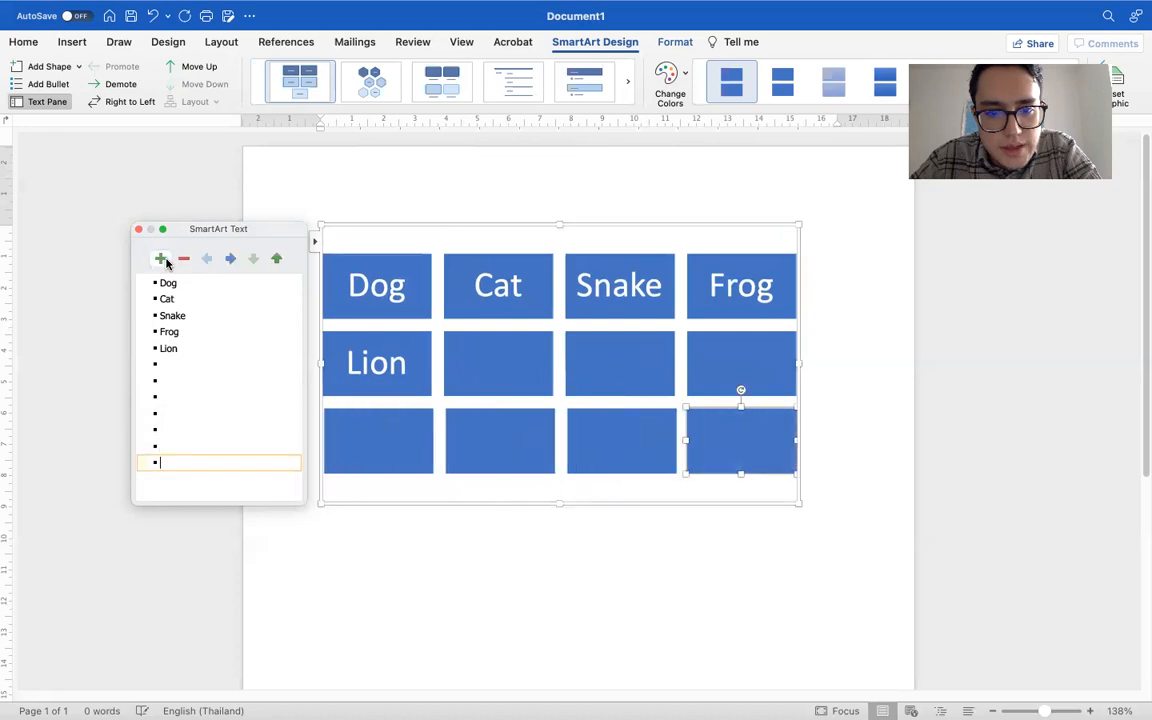
- Demote the last blank SmartArt entry to a sub-bullet and promote it back, repeating the level change several times
left_click(229, 261)
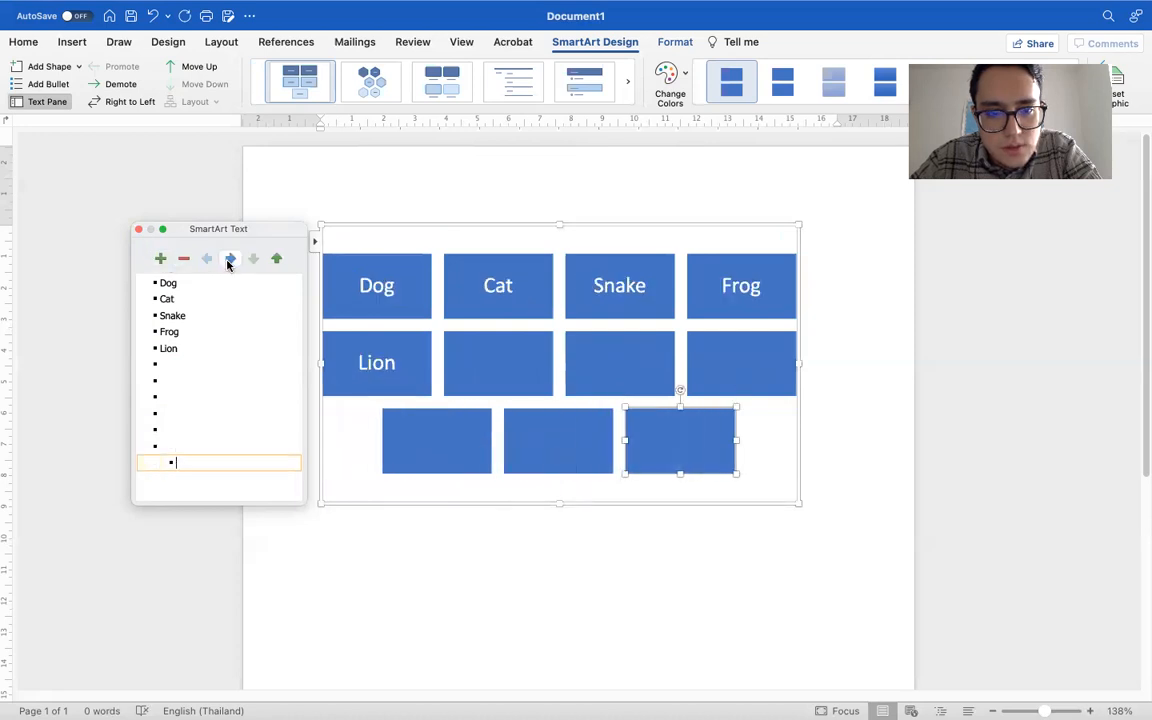
left_click(211, 262)
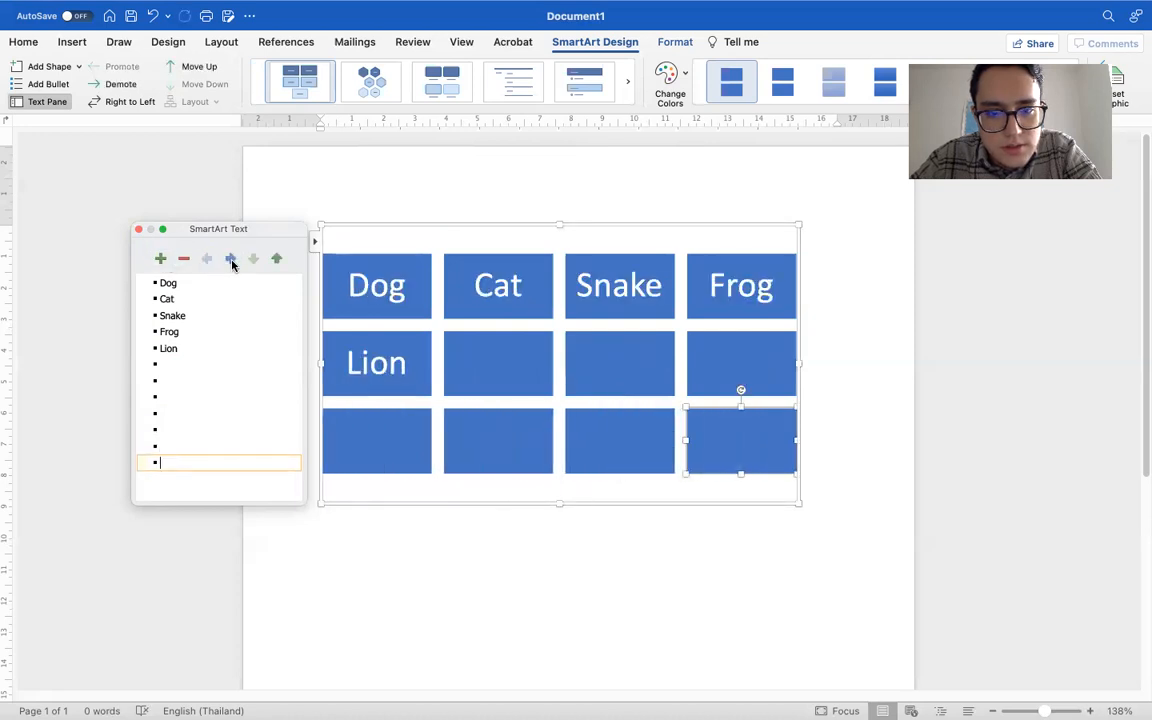
left_click(231, 260)
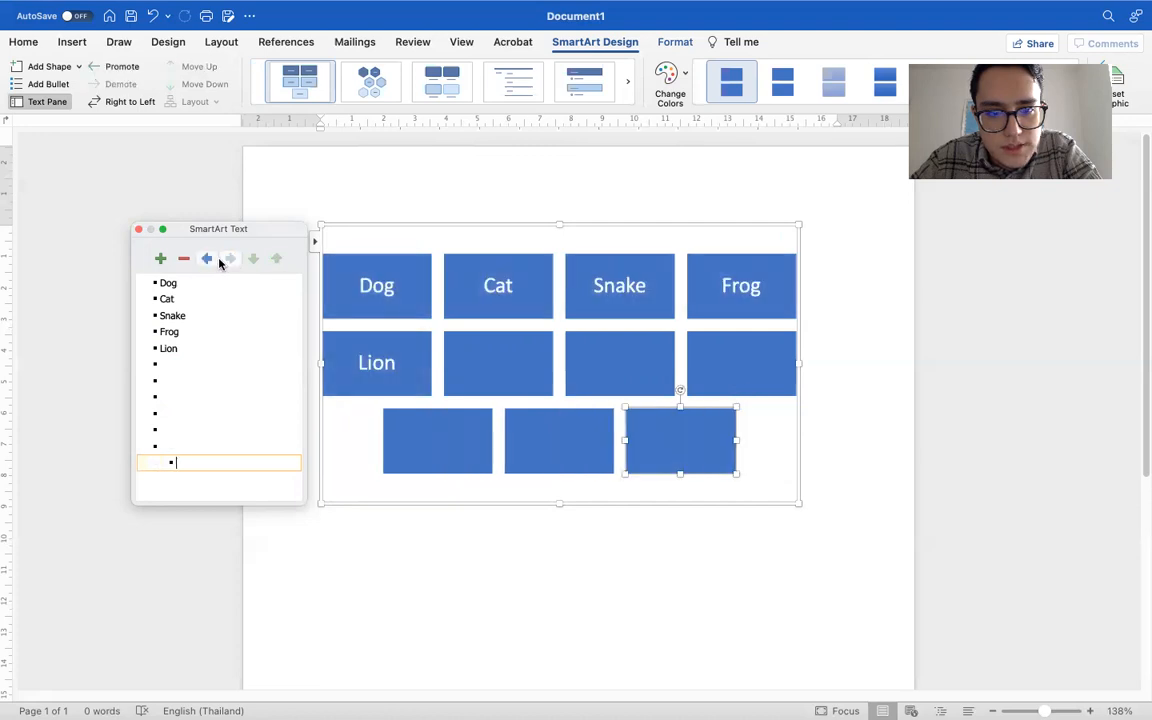
left_click(210, 260)
left_click(232, 261)
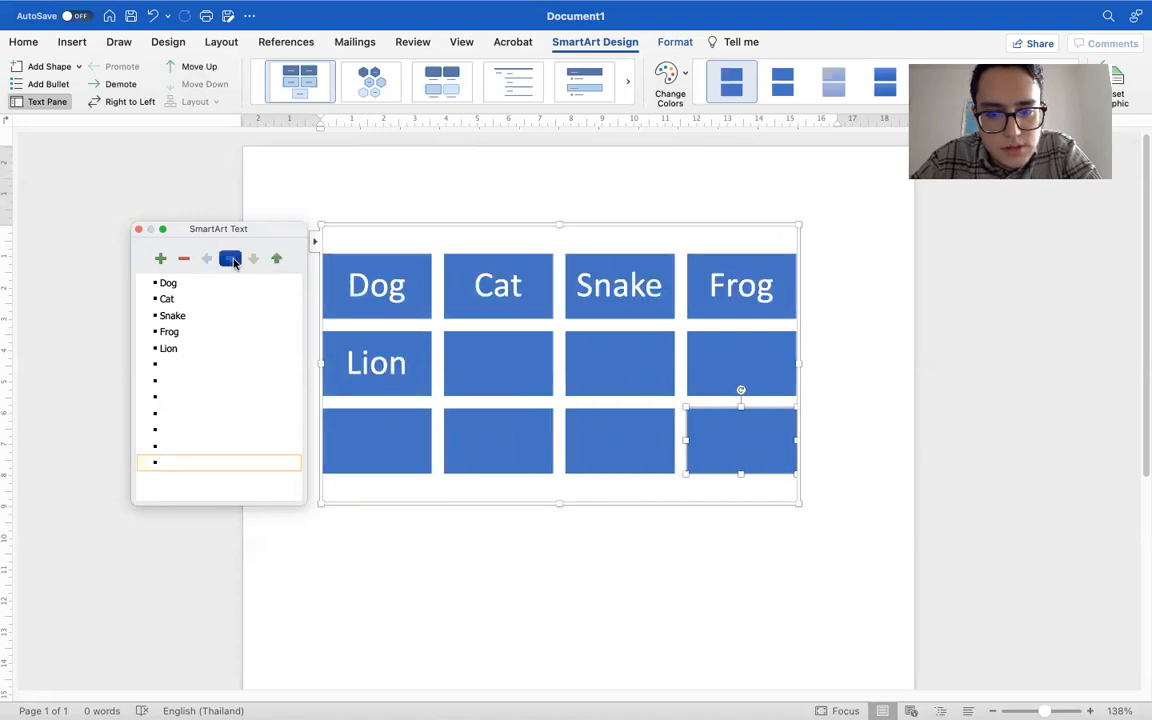
left_click(217, 262)
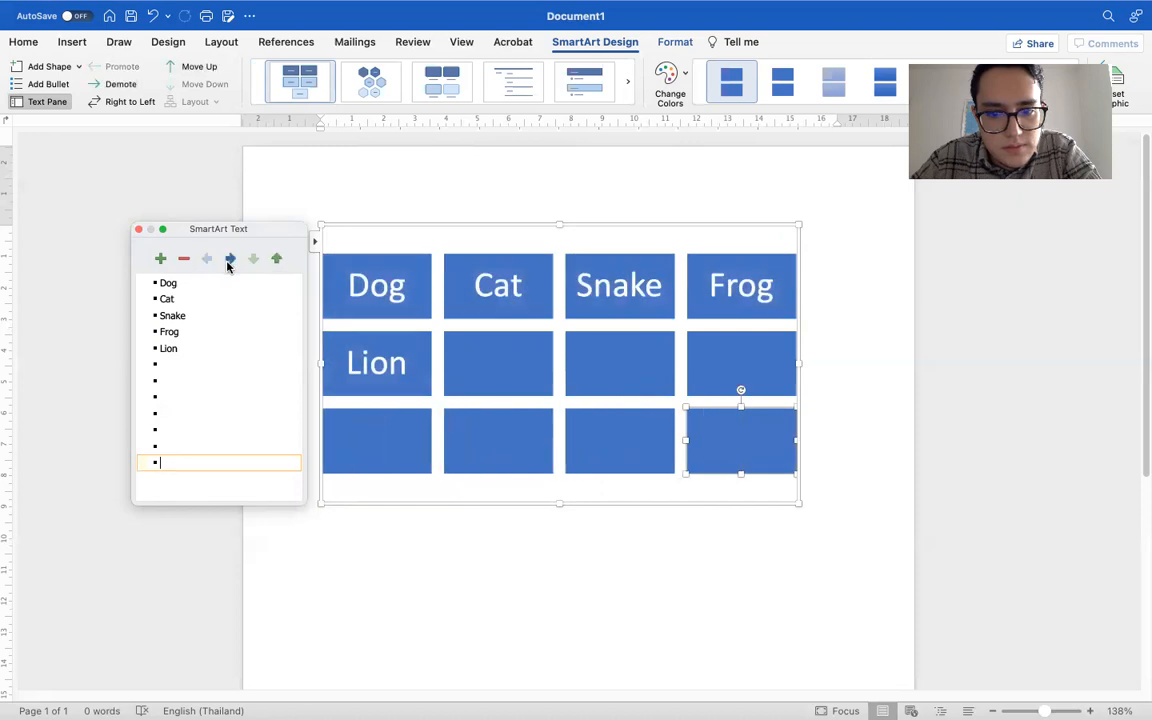
left_click(230, 260)
left_click(206, 259)
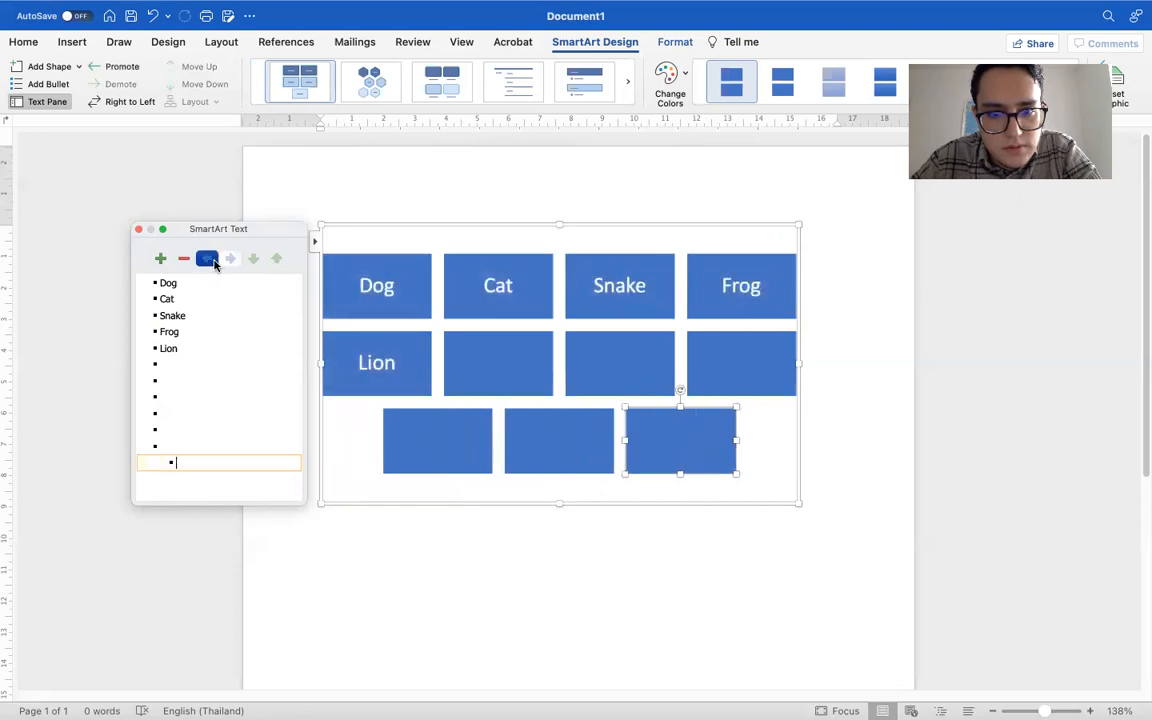
- Move the last blank SmartArt entry up and down among the other blank entries
left_click(277, 259)
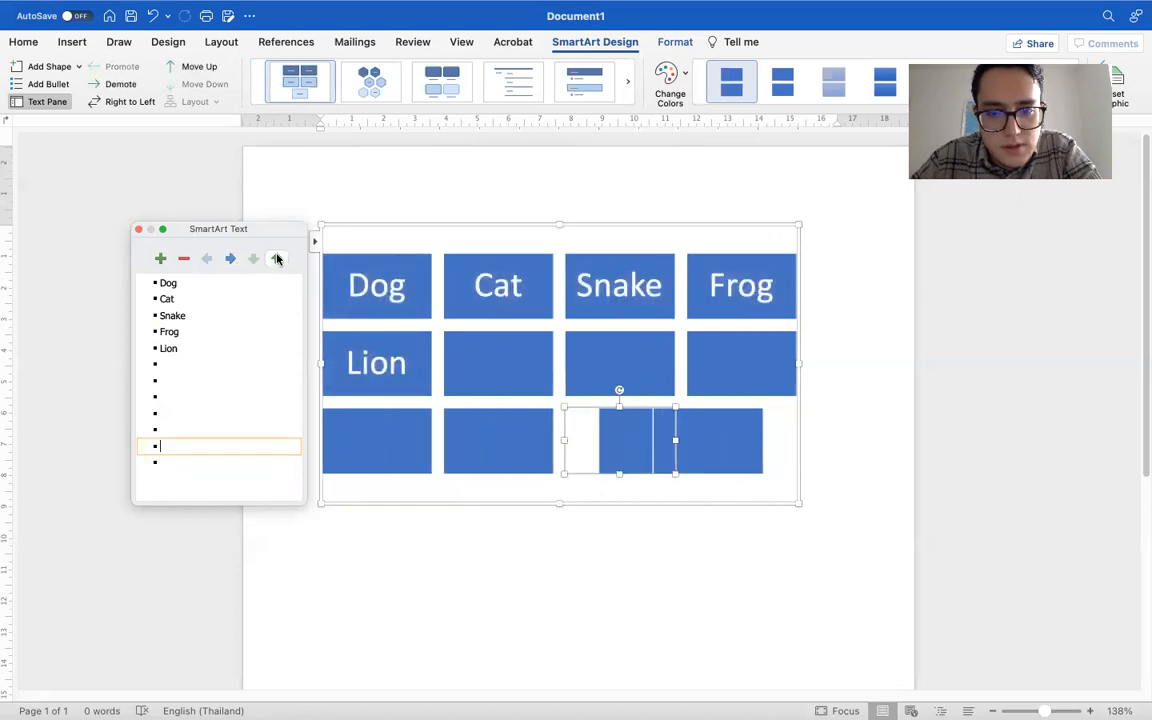
left_click(258, 260)
left_click(273, 261)
left_click(276, 259)
left_click(253, 259)
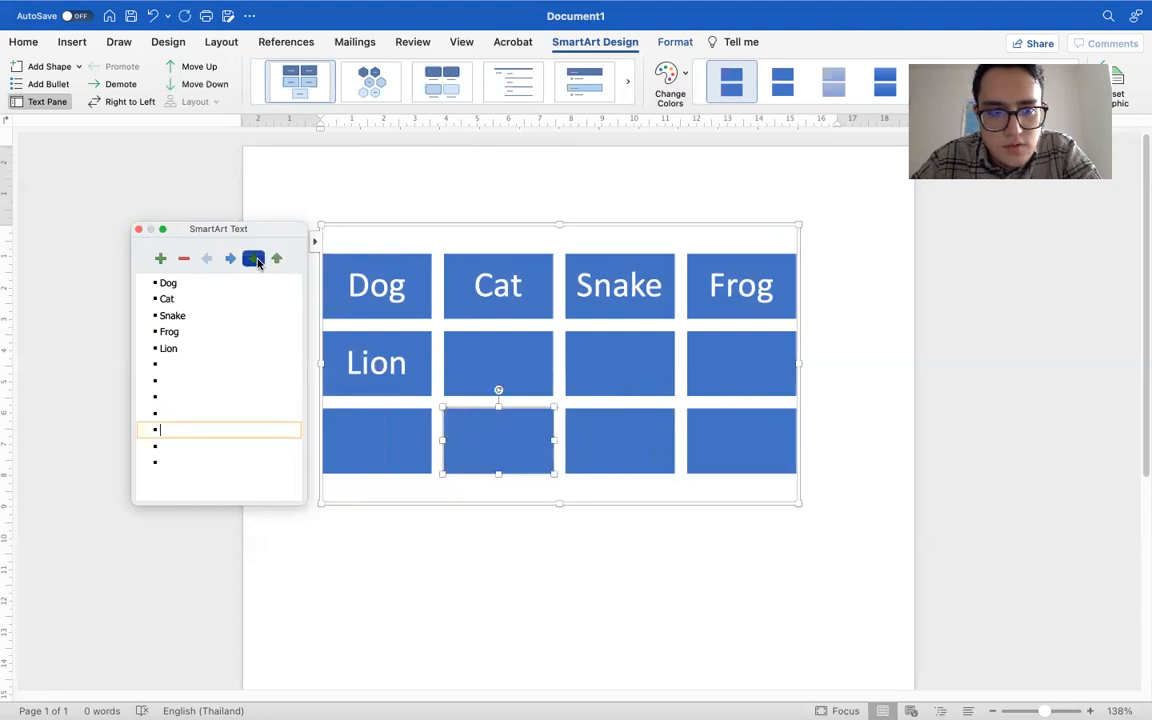
left_click(276, 259)
left_click(251, 260)
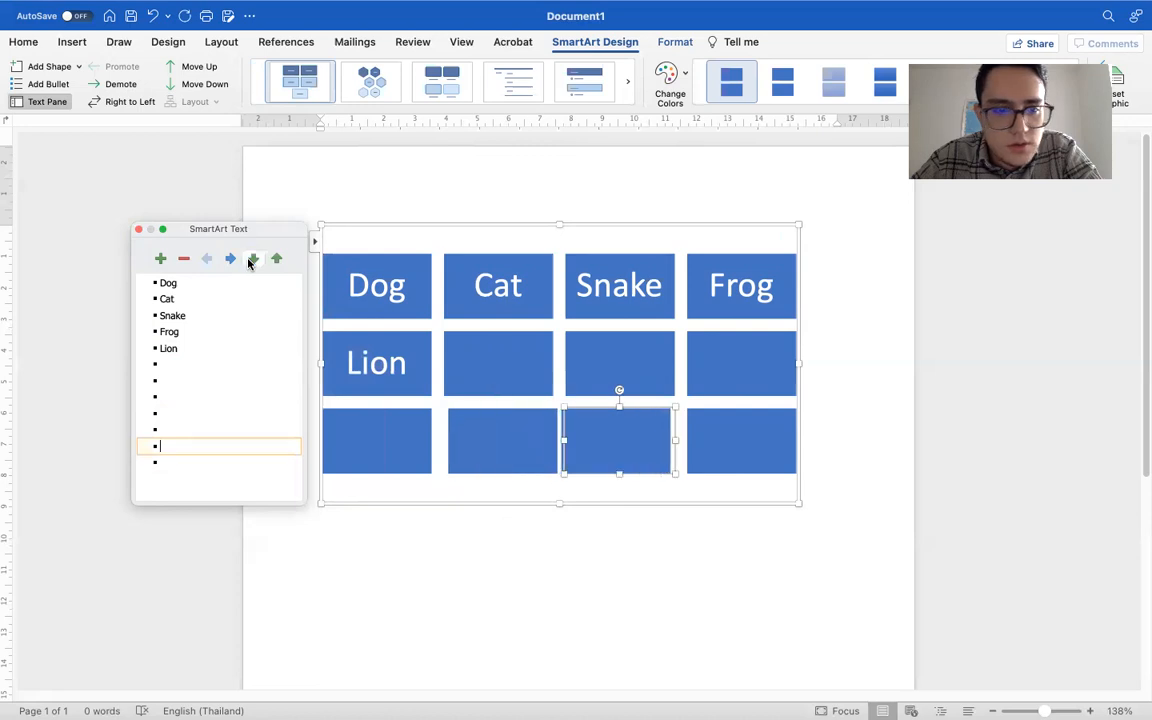
left_click(276, 259)
left_click(276, 259)
- Move the blank entry directly below Lion up to between Snake and Frog, and return it below Lion
left_click(203, 362)
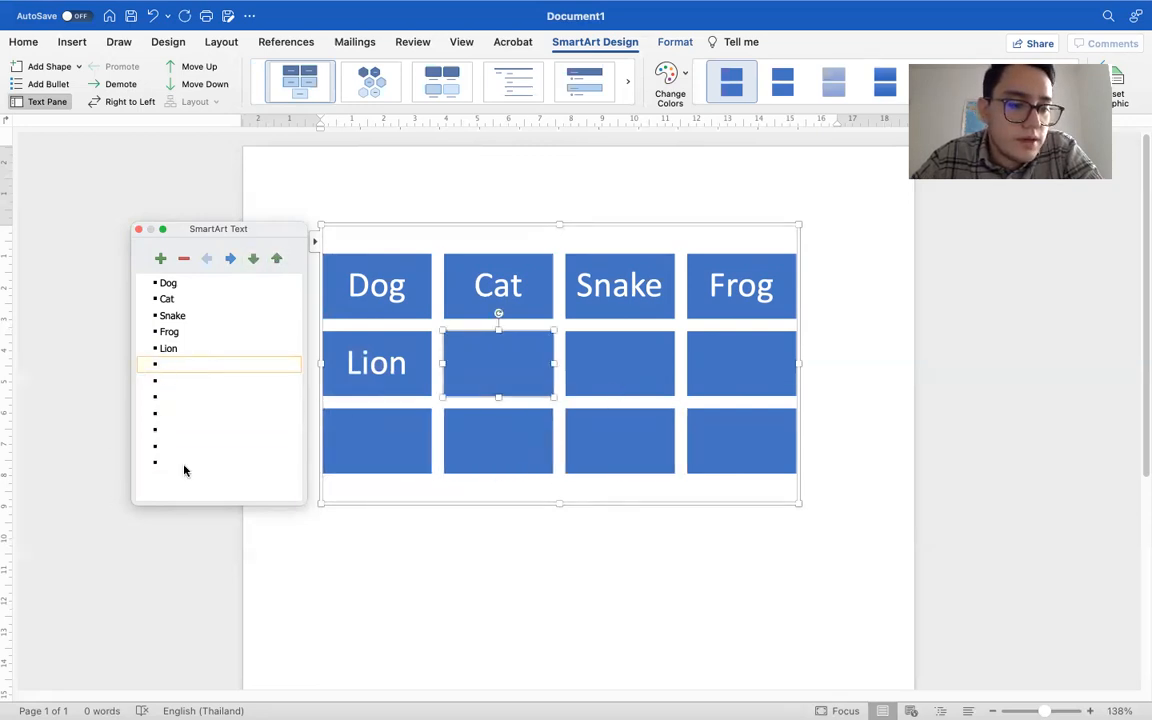
left_click(251, 260)
left_click(276, 259)
left_click(276, 259)
left_click(277, 260)
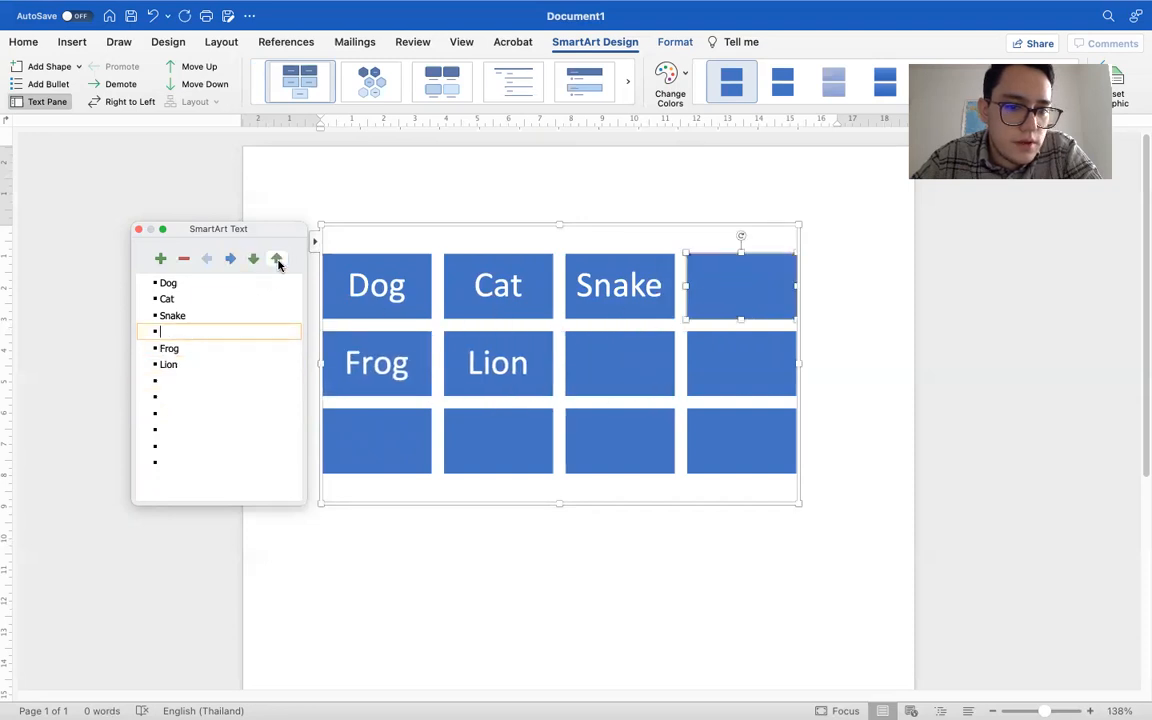
left_click(256, 261)
left_click(257, 262)
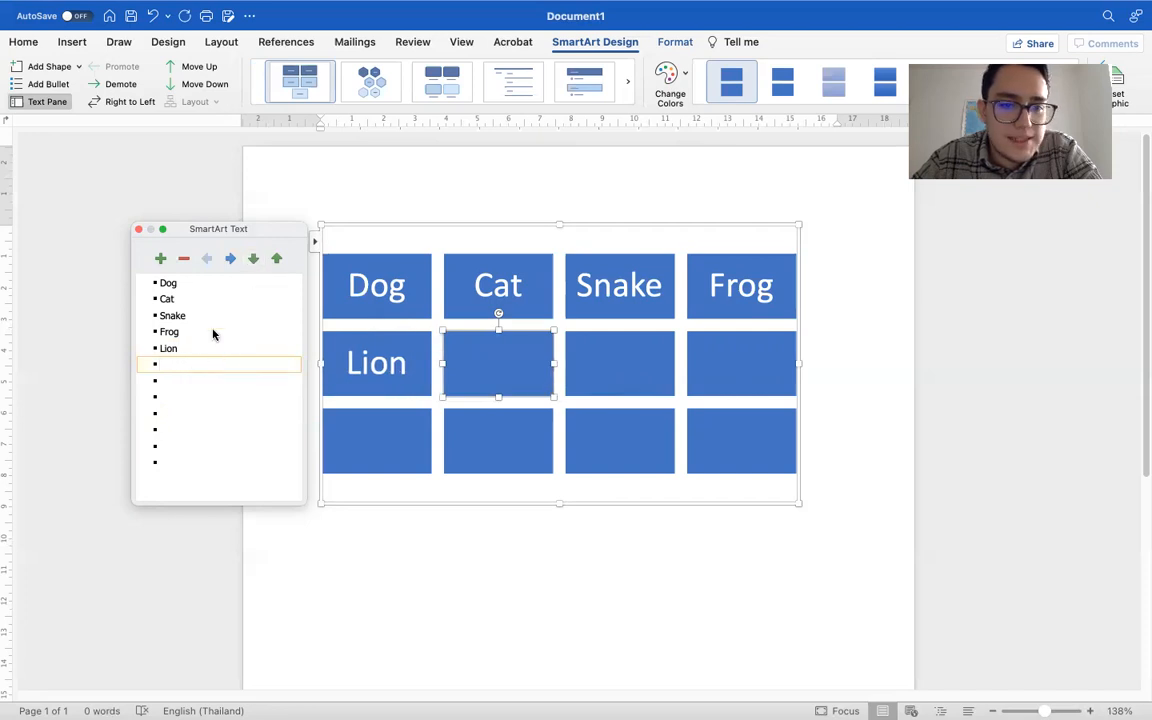
- Move the Frog entry up to the start of the SmartArt list, and then down to just below Lion
left_click(185, 331)
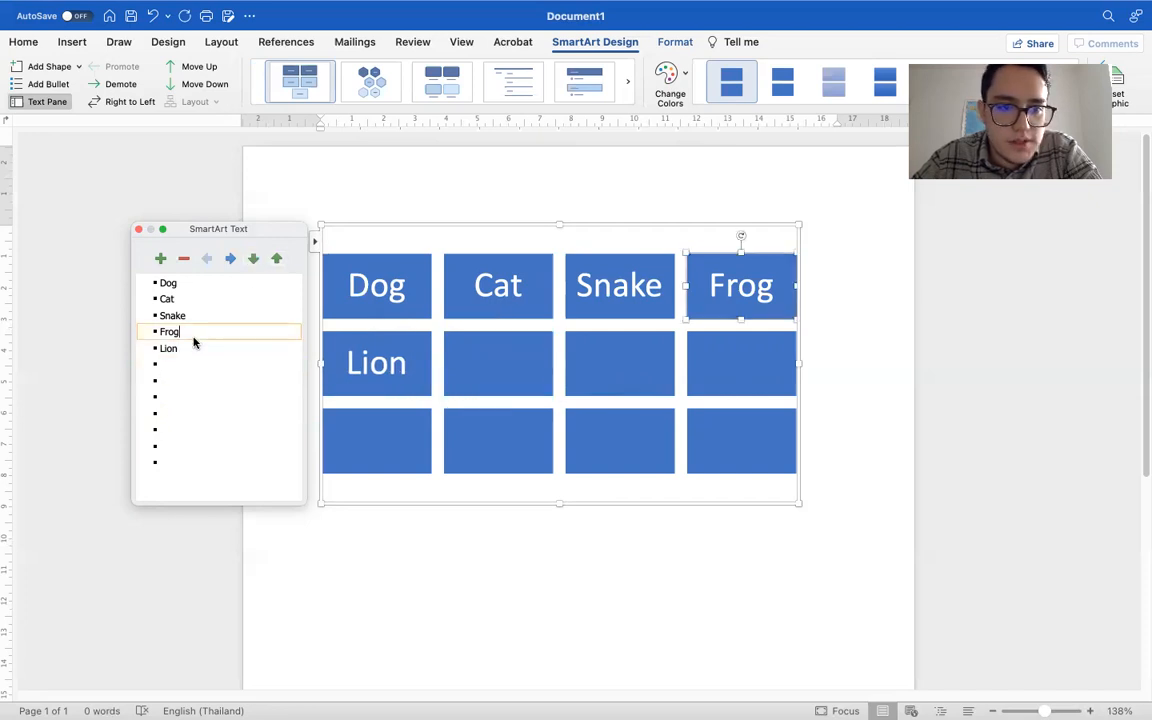
left_click(277, 259)
left_click(277, 259)
left_click(277, 259)
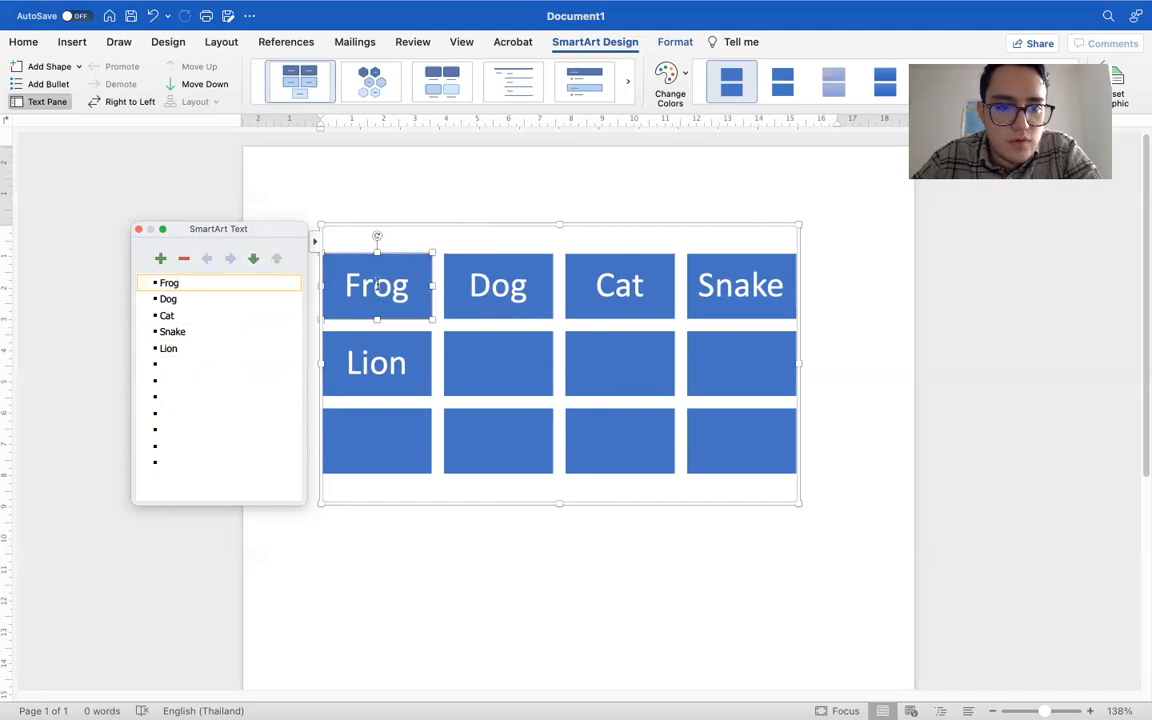
left_click(254, 259)
left_click(254, 259)
left_click(254, 260)
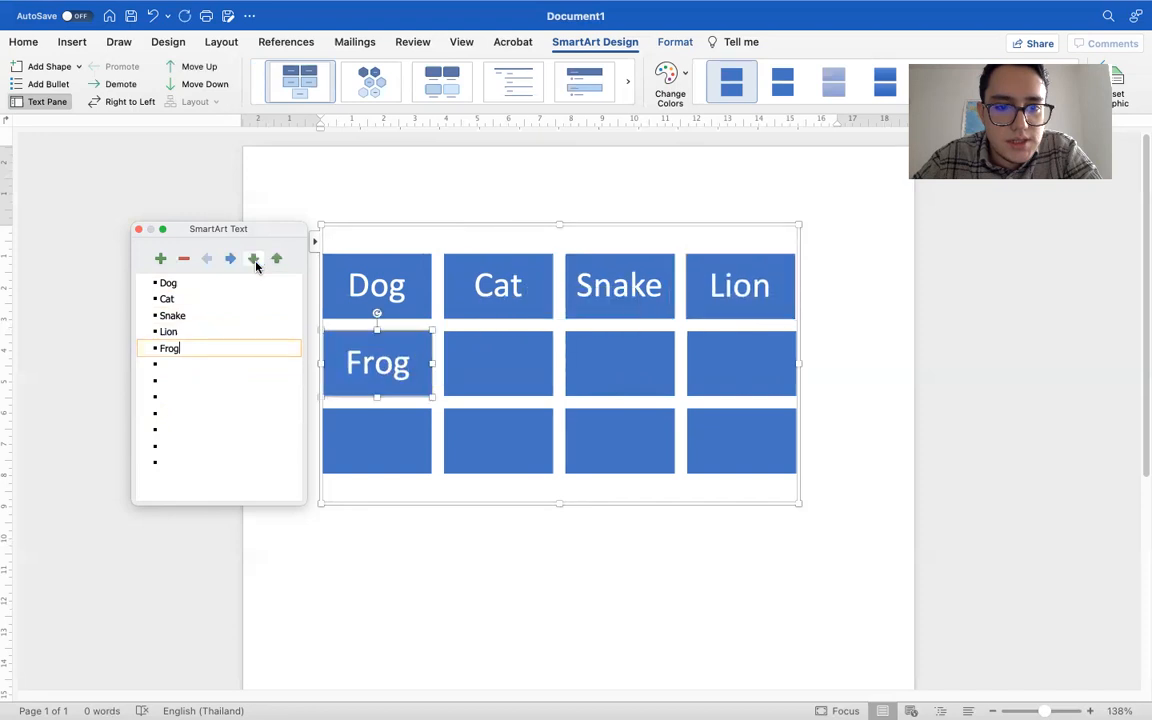
- Fill the two blank SmartArt entries directly below Frog with "mouse" and "lizard"
left_click(248, 365)
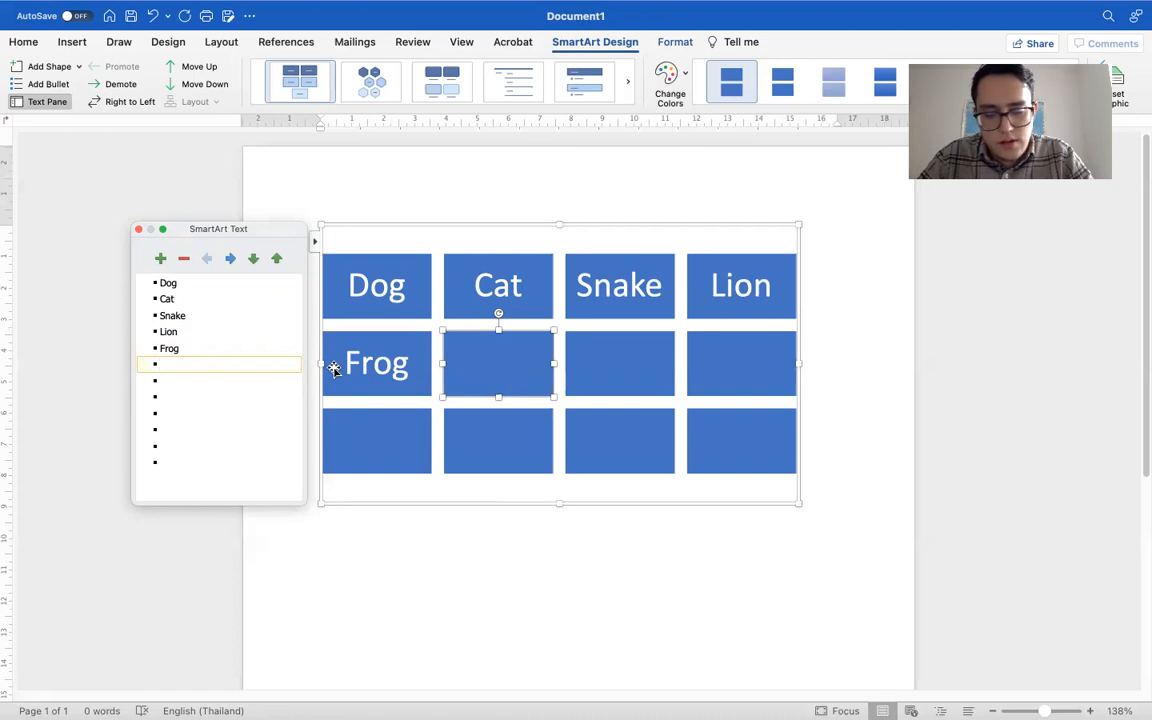
type("mouse")
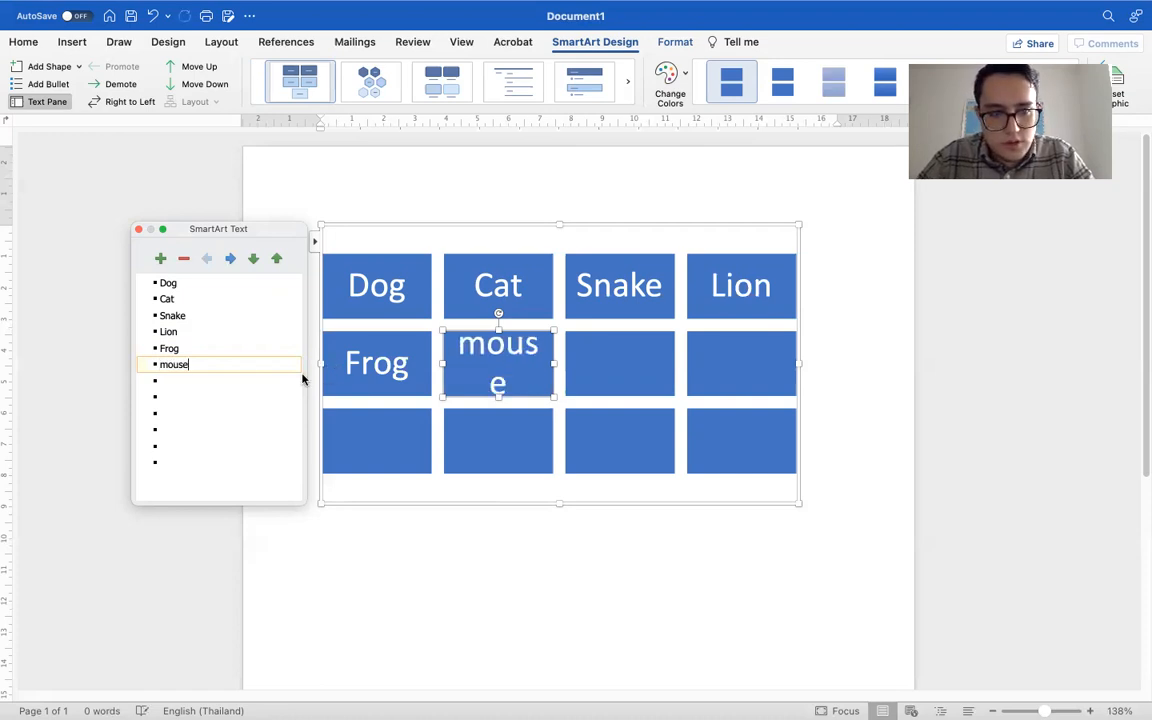
left_click(237, 379)
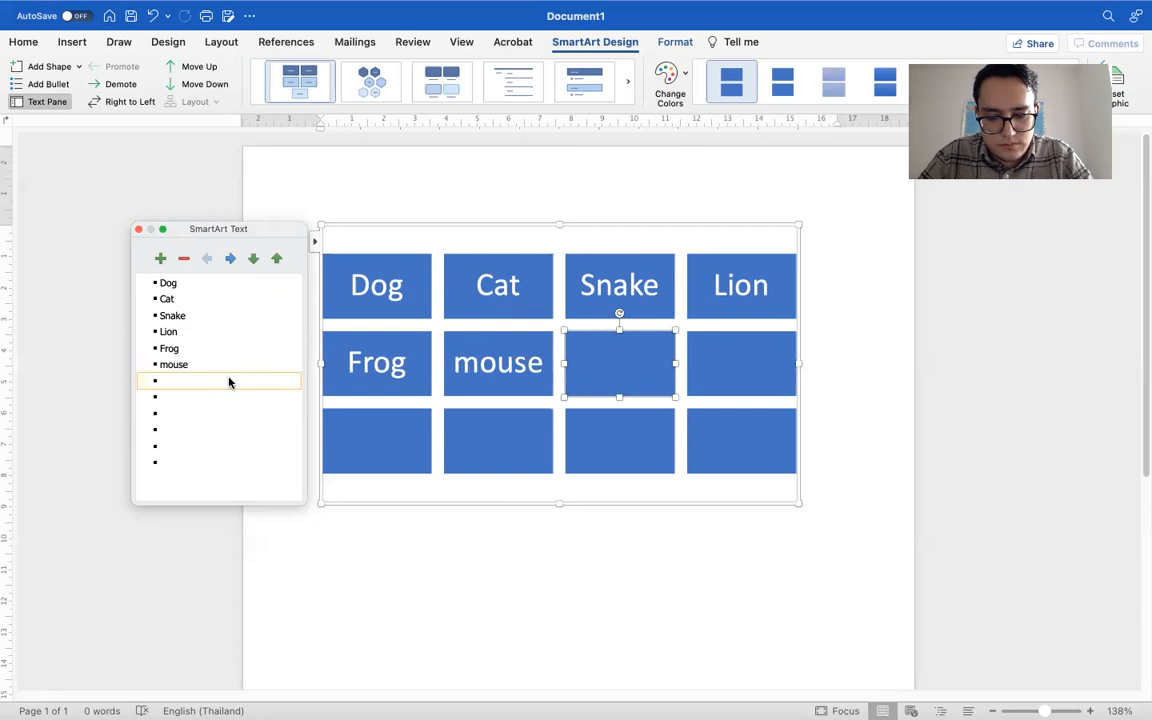
type("lizard")
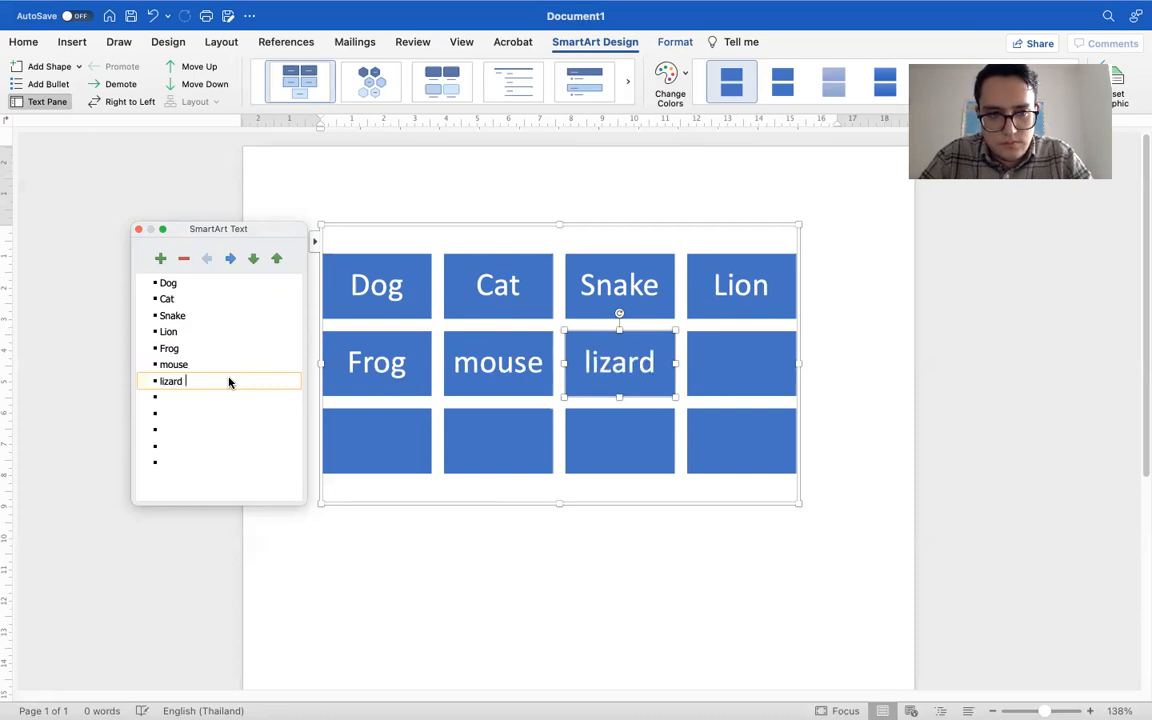
- Remove the five blank entries below lizard from the SmartArt list
left_click(226, 403)
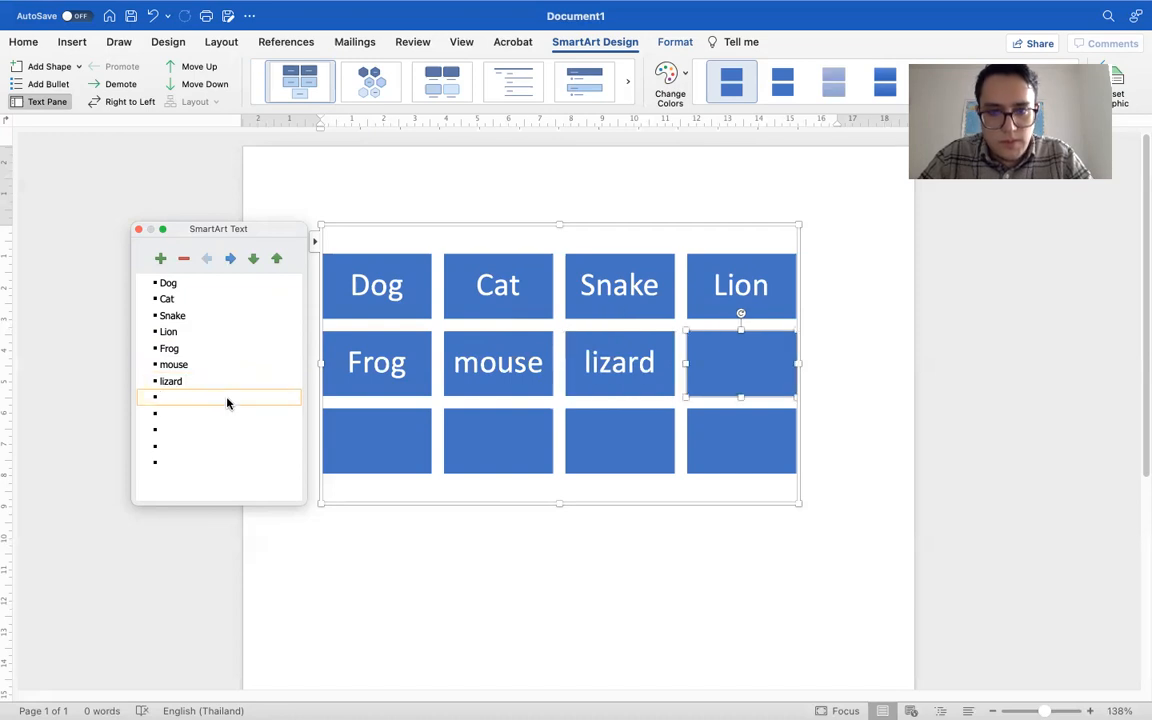
left_click(221, 412)
left_click(216, 450)
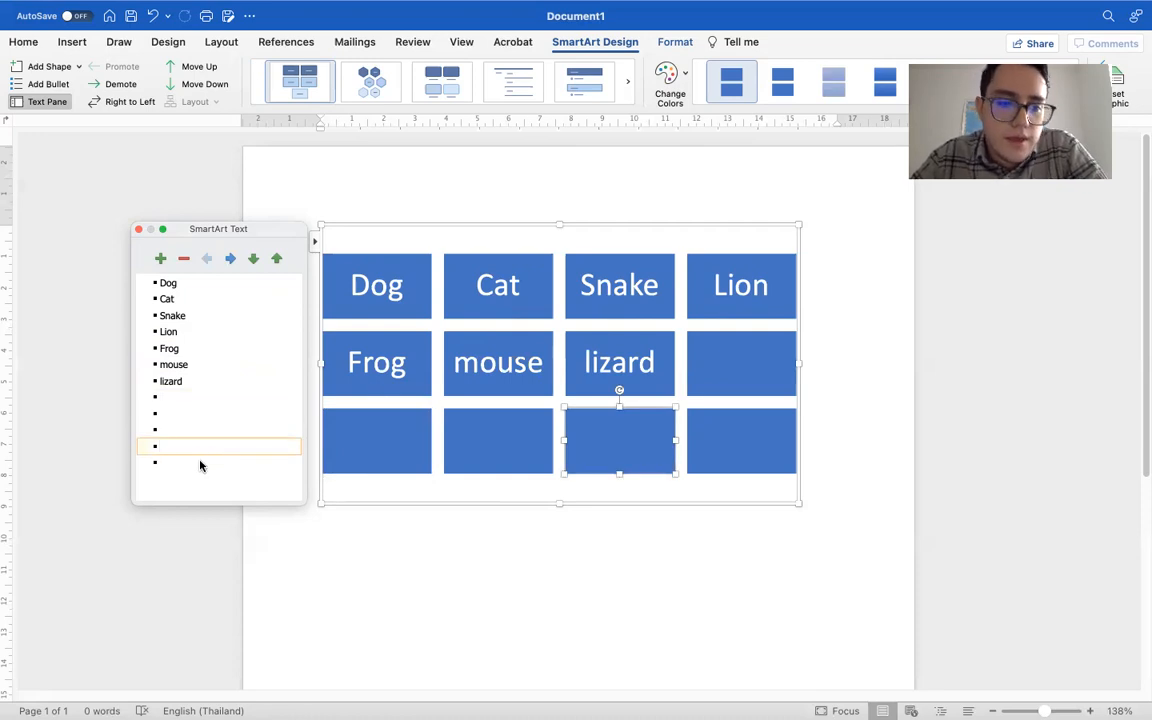
left_click(194, 467)
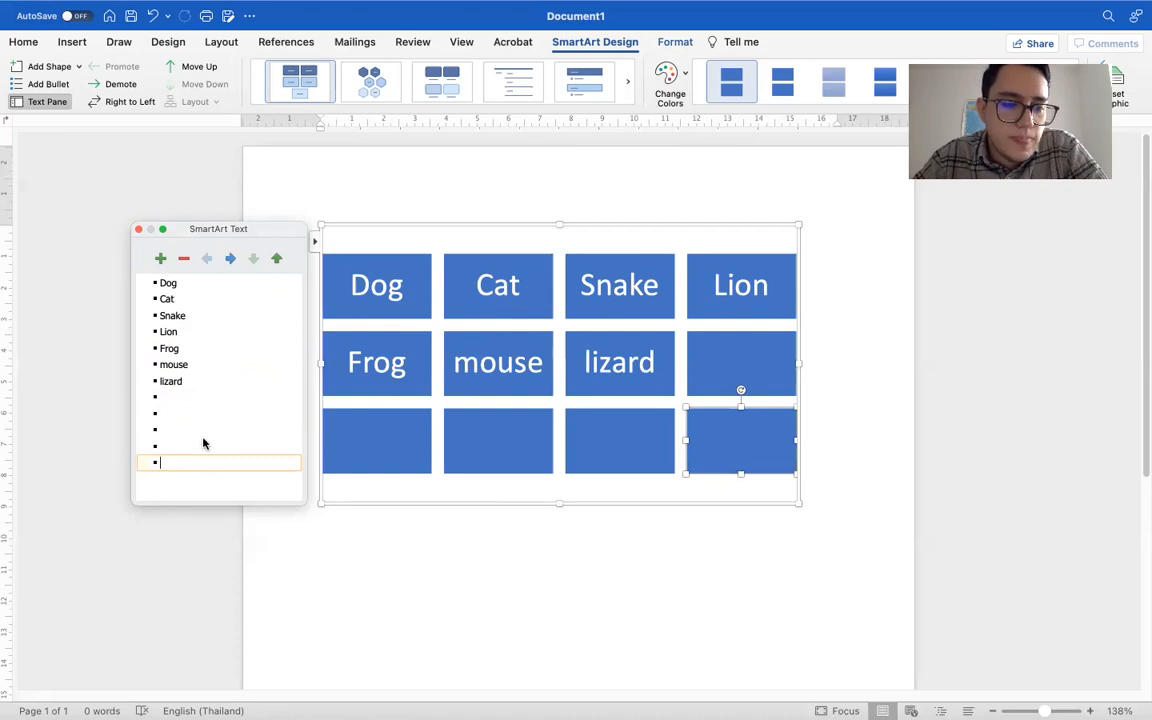
left_click(183, 258)
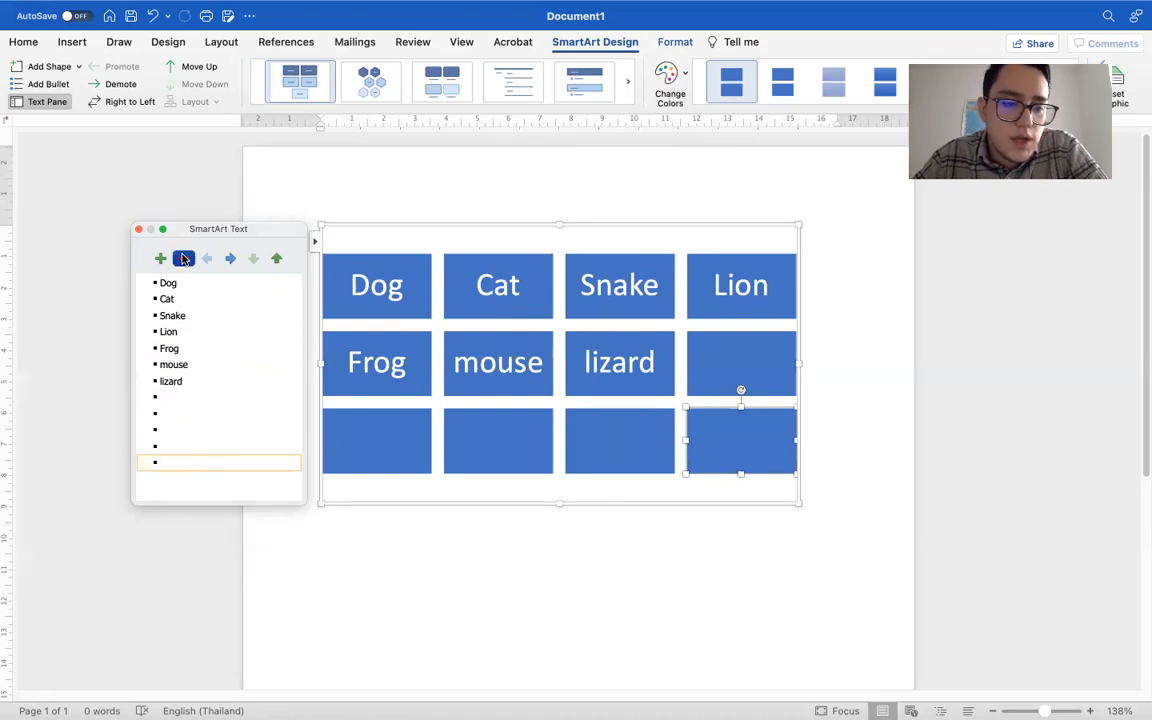
left_click(183, 258)
left_click(183, 258)
left_click(183, 258)
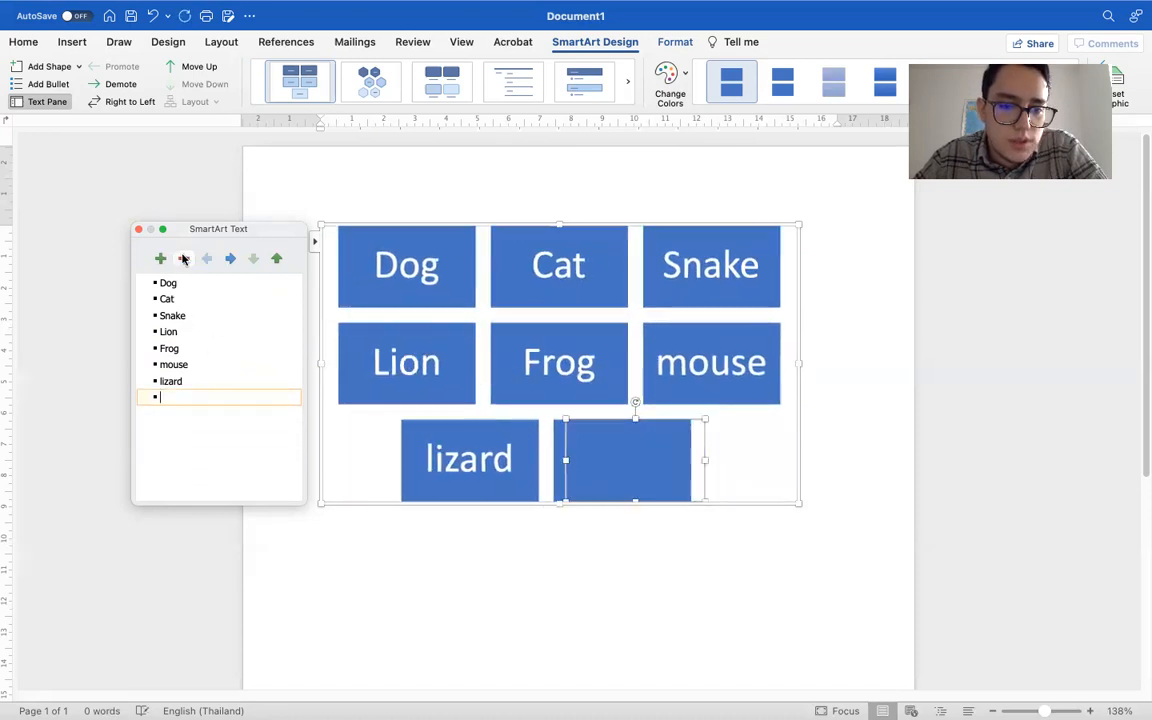
left_click(183, 258)
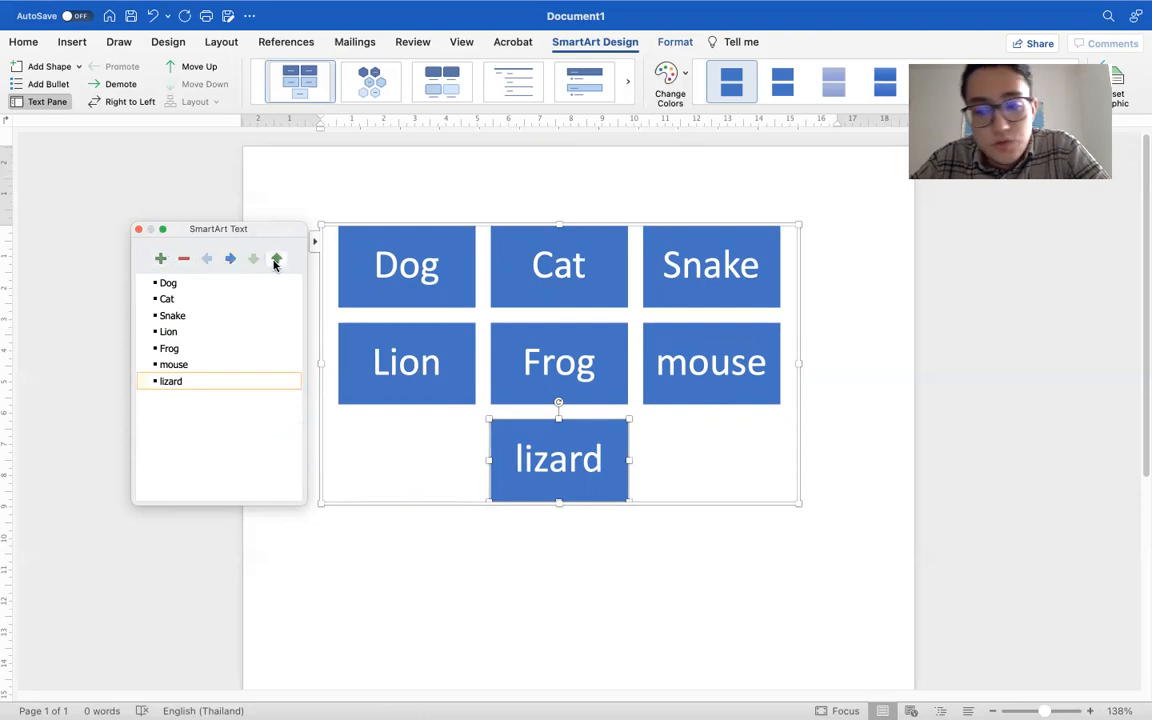
- Switch to the Lesson 14-G3 presentation in PowerPoint and view the SmartArt review slide about Process
scroll(627, 599, "down", 2)
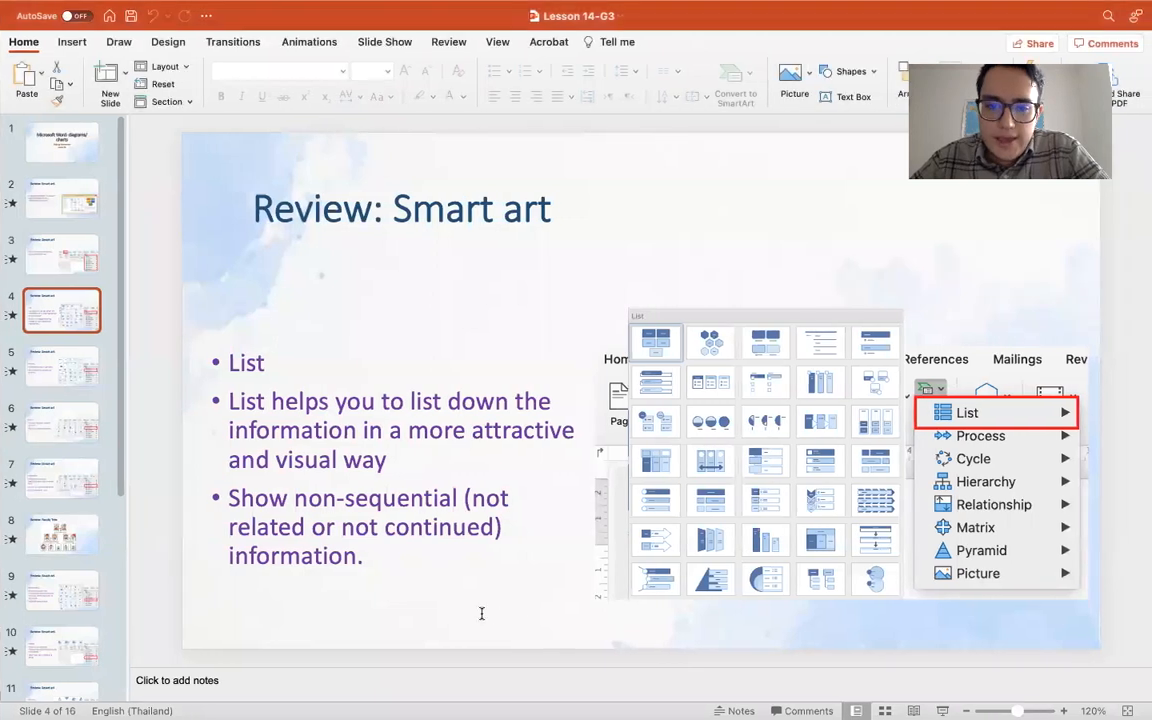
left_click(905, 650)
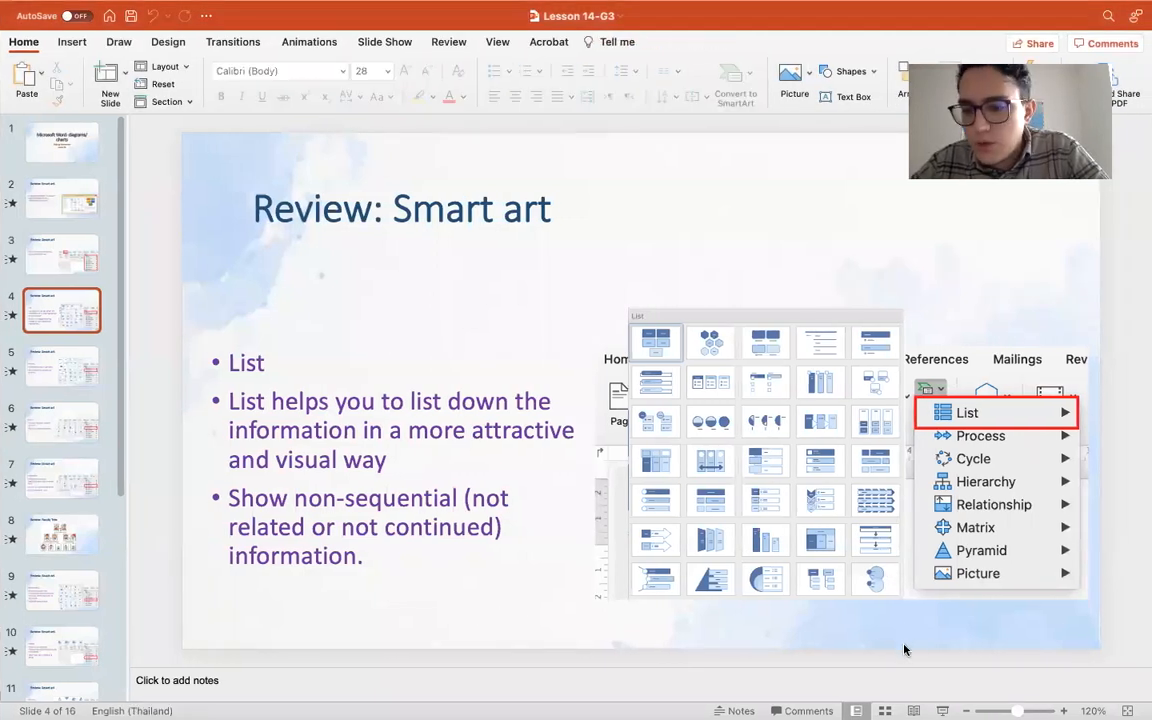
key("Down")
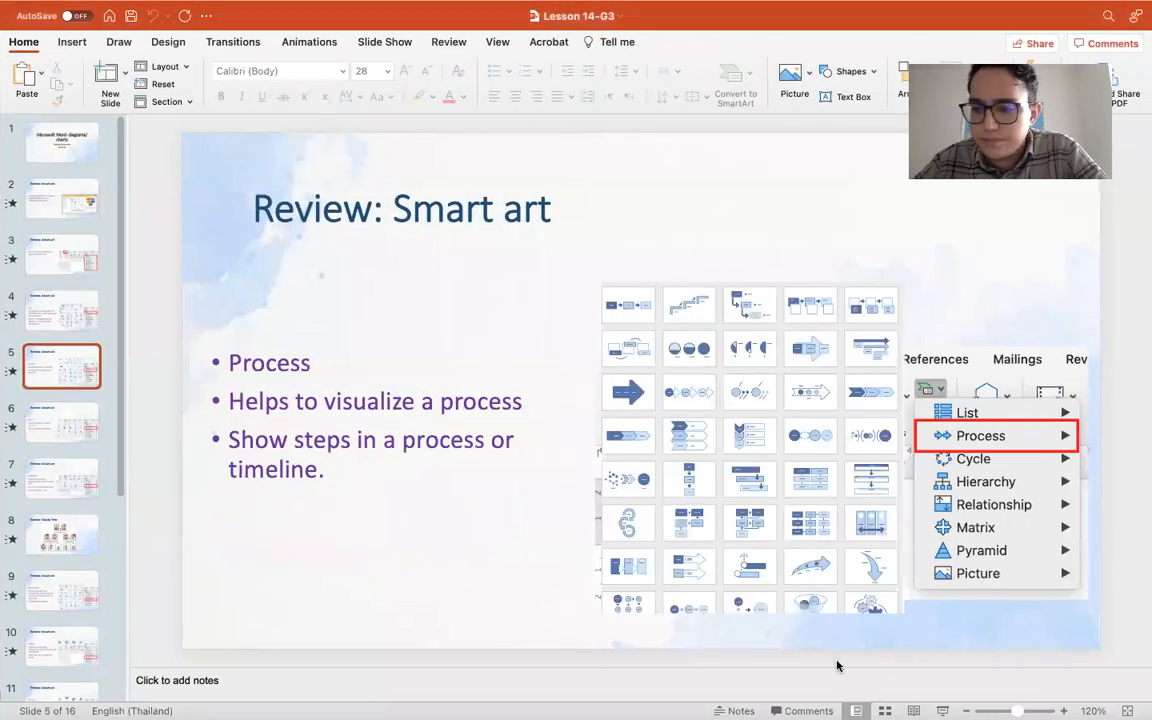
- Switch back to the Word document and add an empty line below the animal SmartArt
key("ctrl+Left")
left_click(784, 489)
left_click(856, 468)
key("Return")
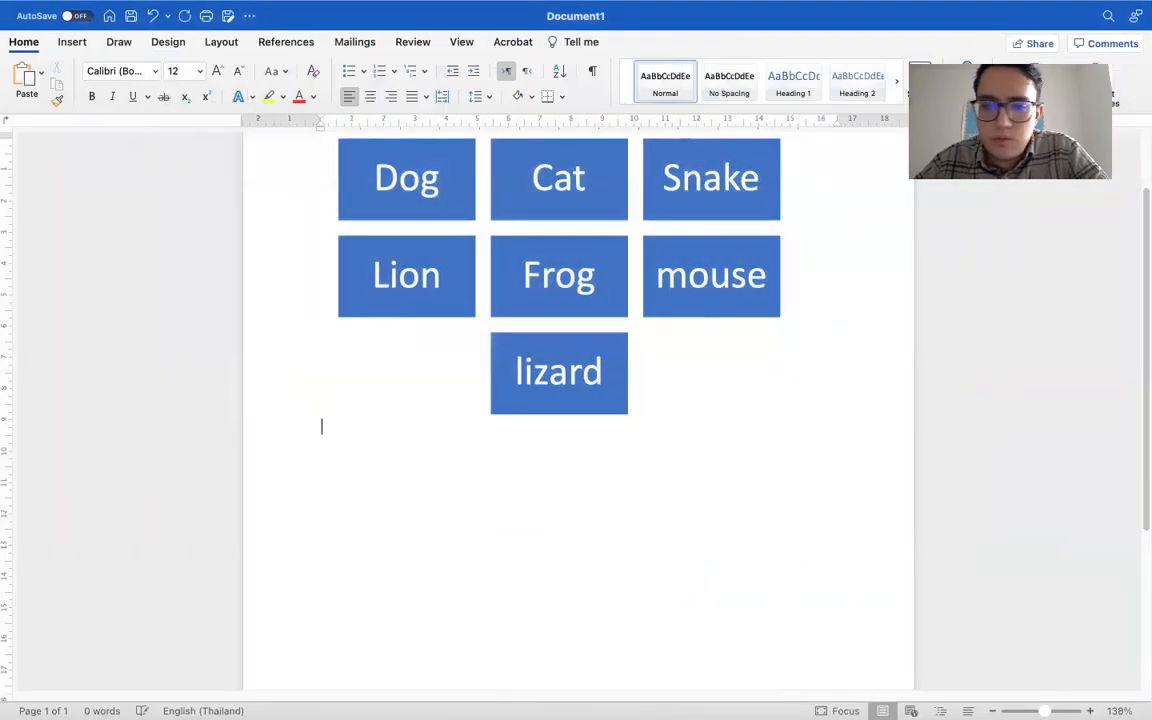
- Insert a Process SmartArt with three staggered boxes joined by down arrows below the animal graphic
left_click(70, 44)
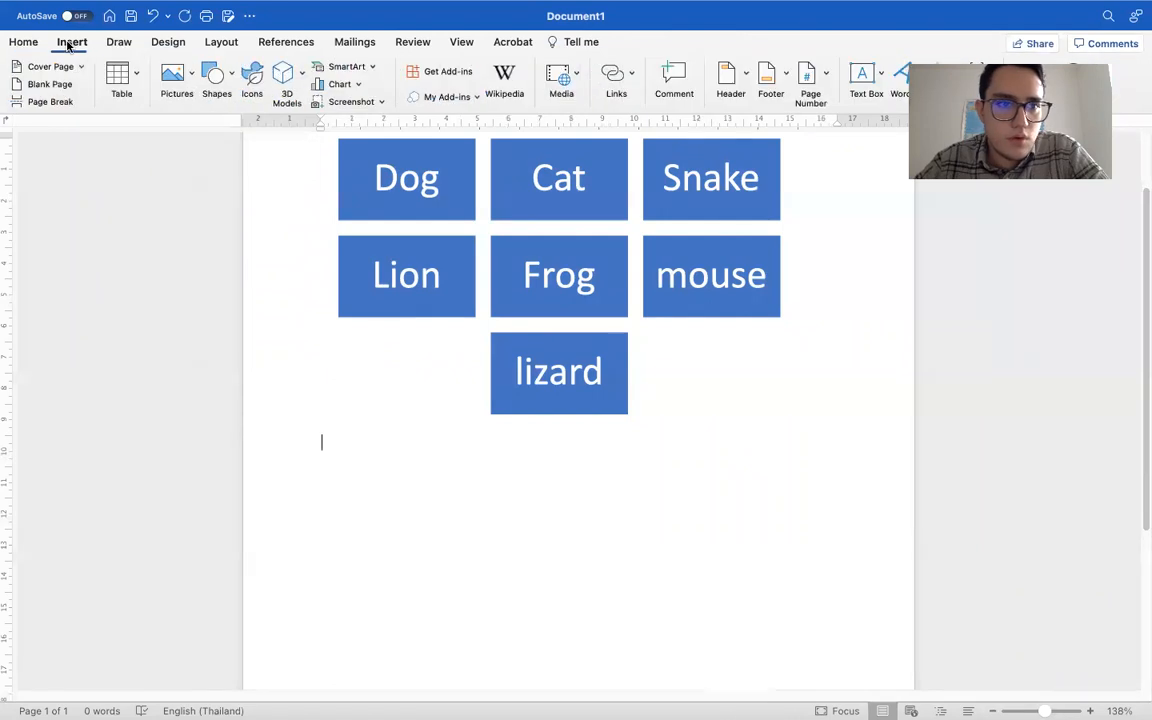
left_click(335, 67)
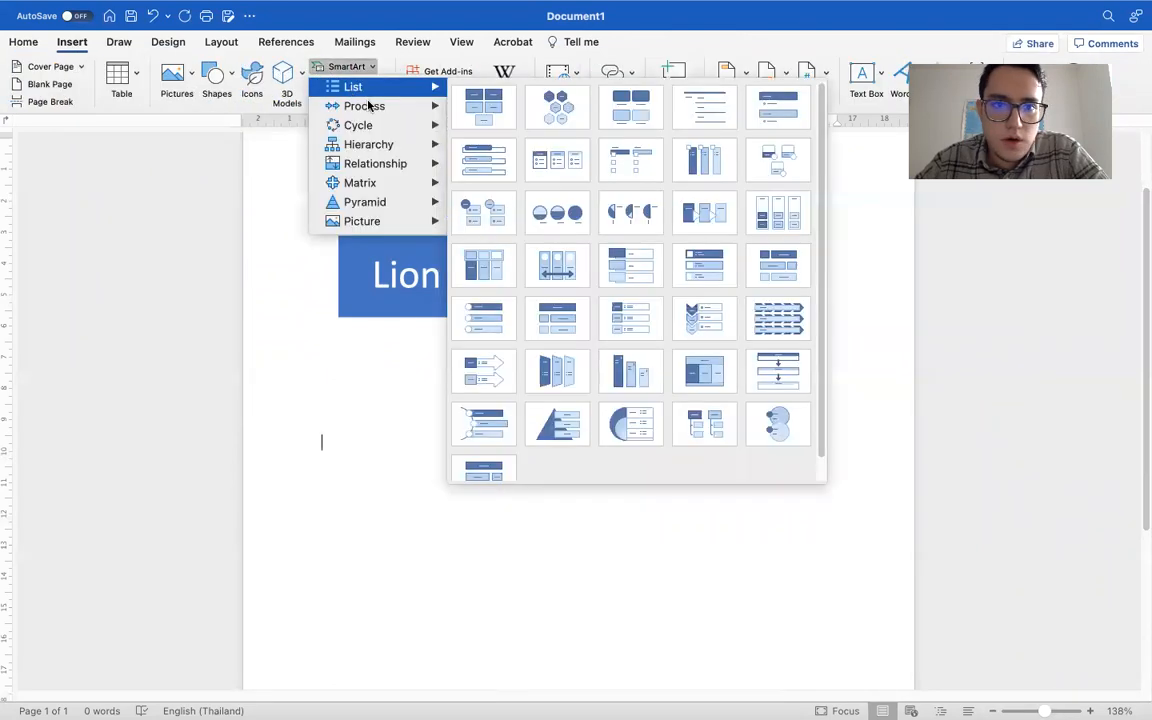
mouse_move(368, 106)
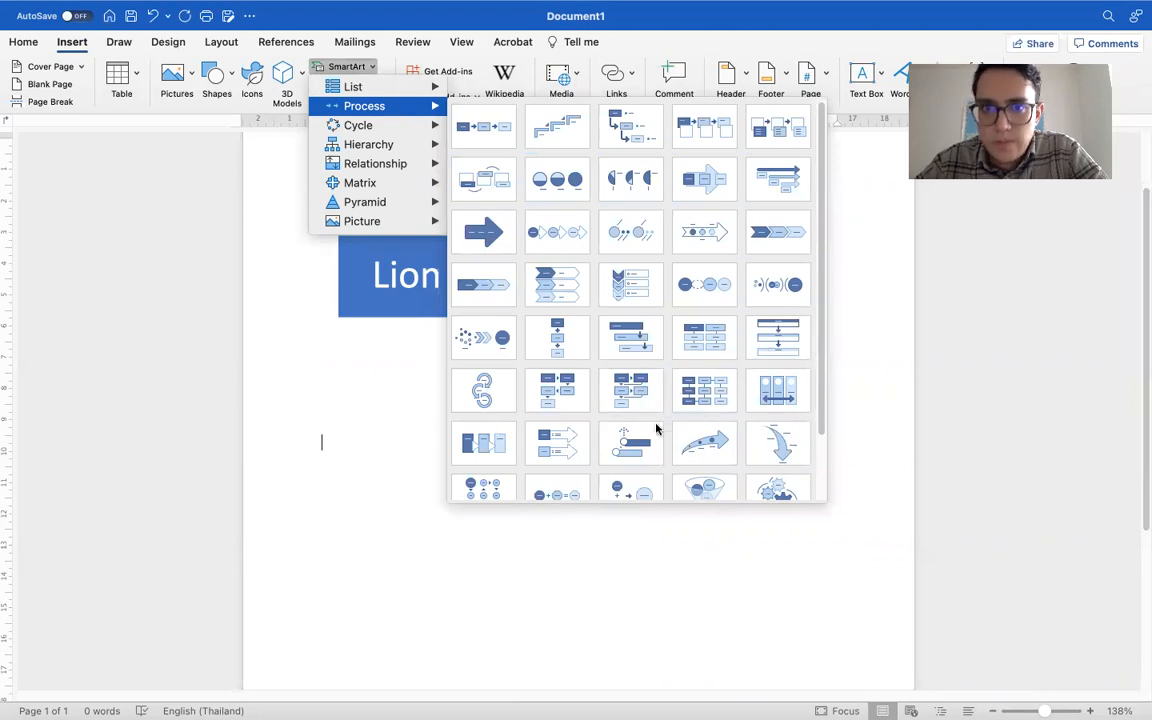
left_click(637, 341)
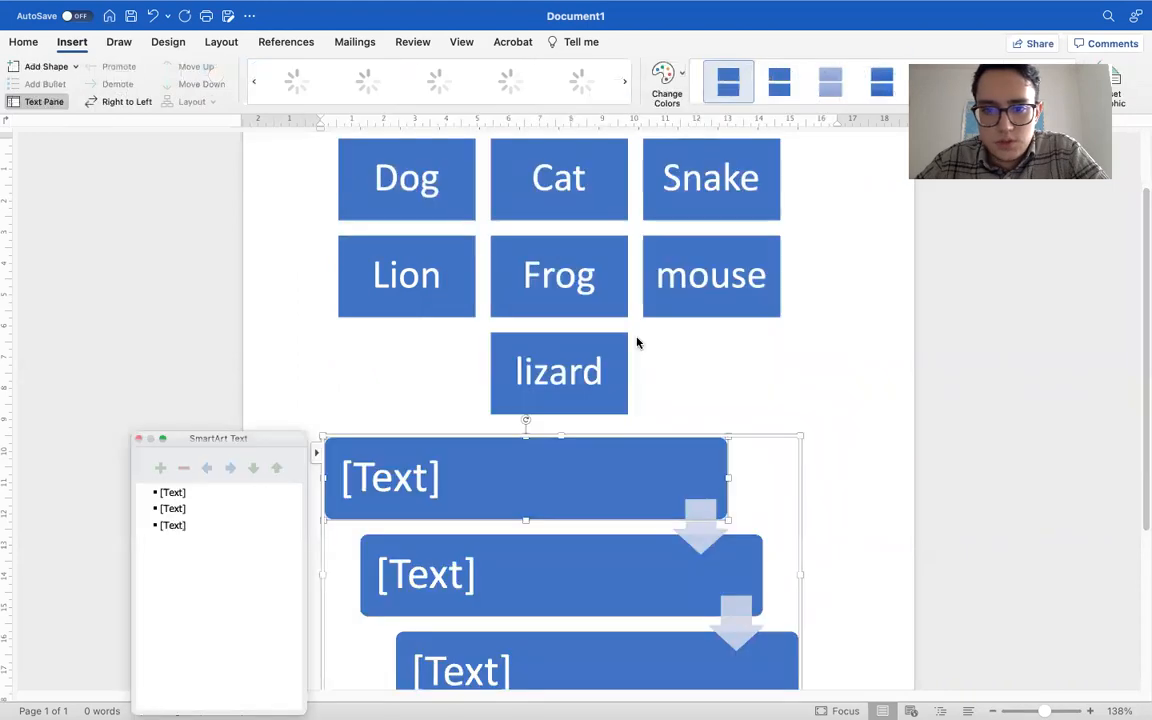
- Enter "Step 1 Wear a Mask" as the first entry of the Process SmartArt, correcting any misspelling of "Step"
scroll(637, 338, "down", 2)
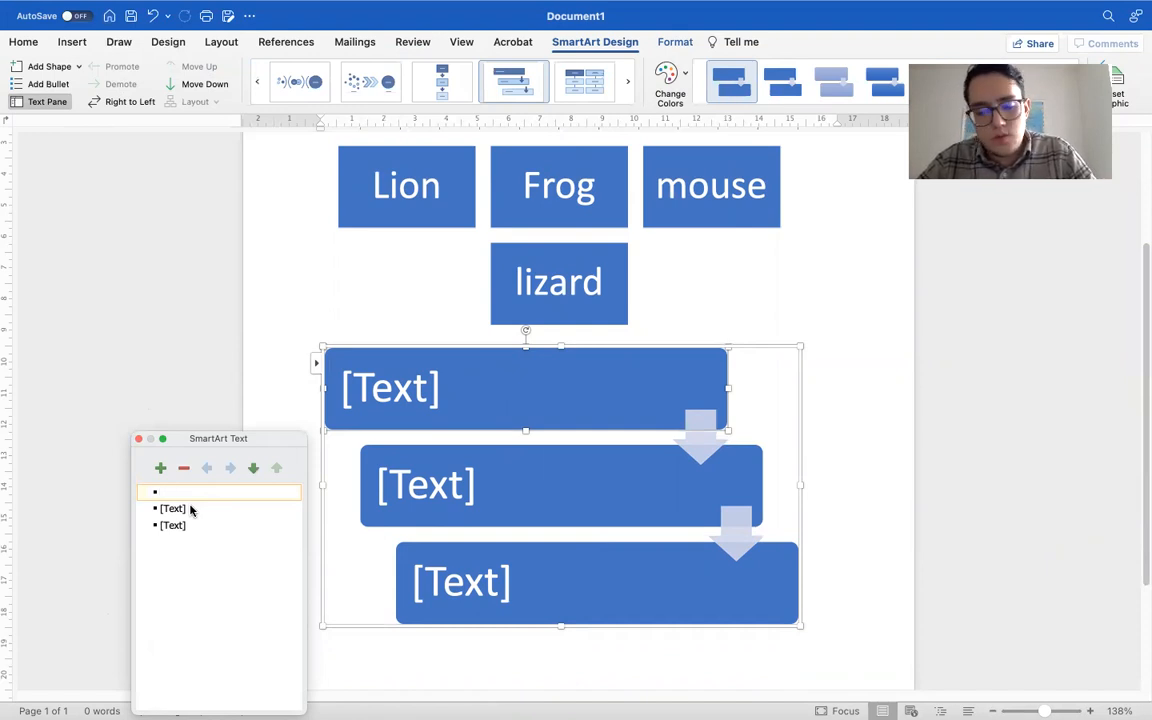
type("Strp1")
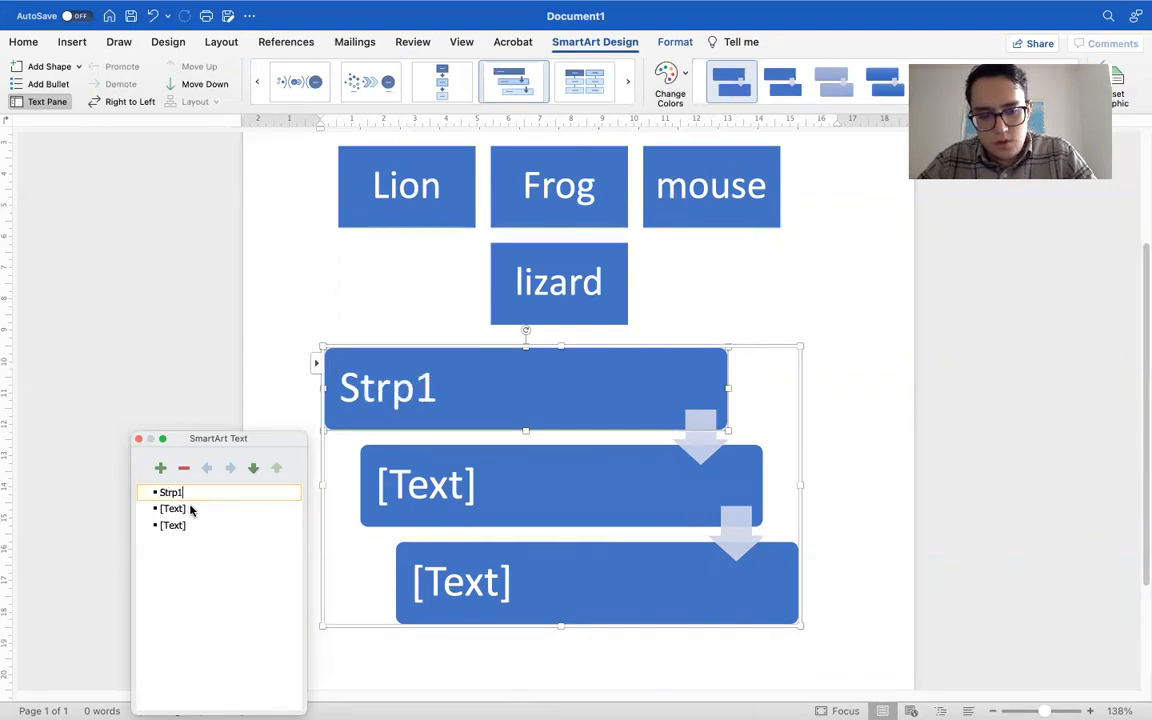
key("BackSpace")
type("1")
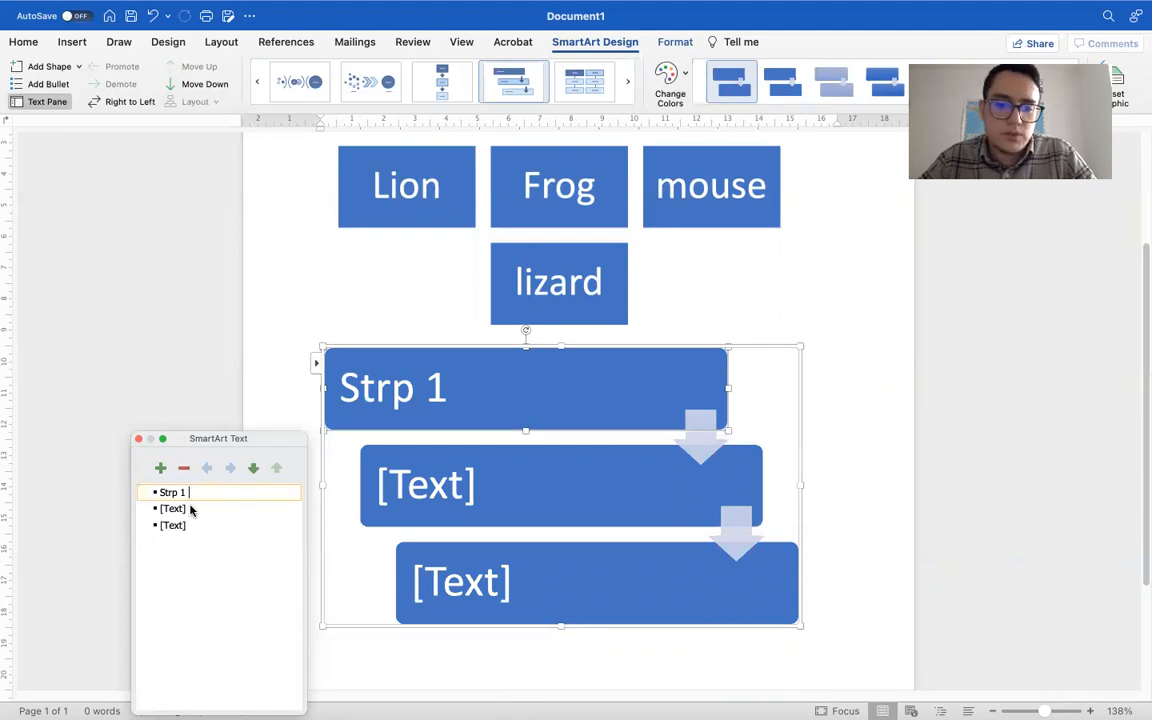
key("BackSpace")
key("BackSpace")
key("BackSpace")
key("BackSpace")
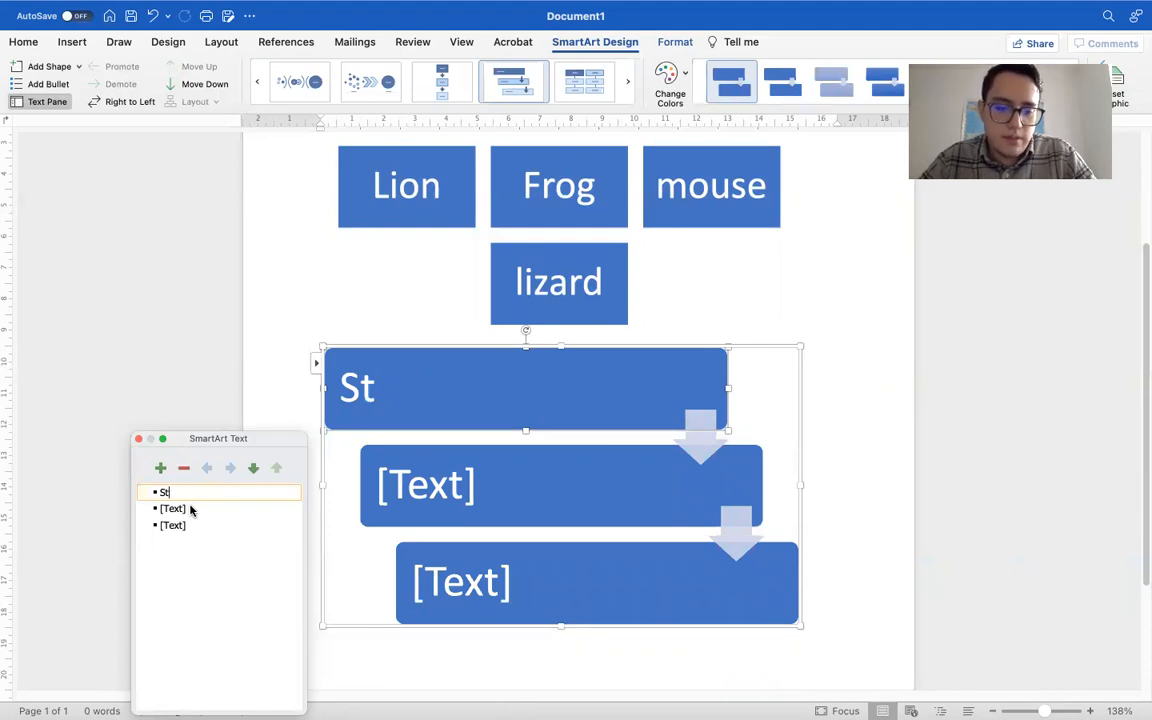
type("ep 1")
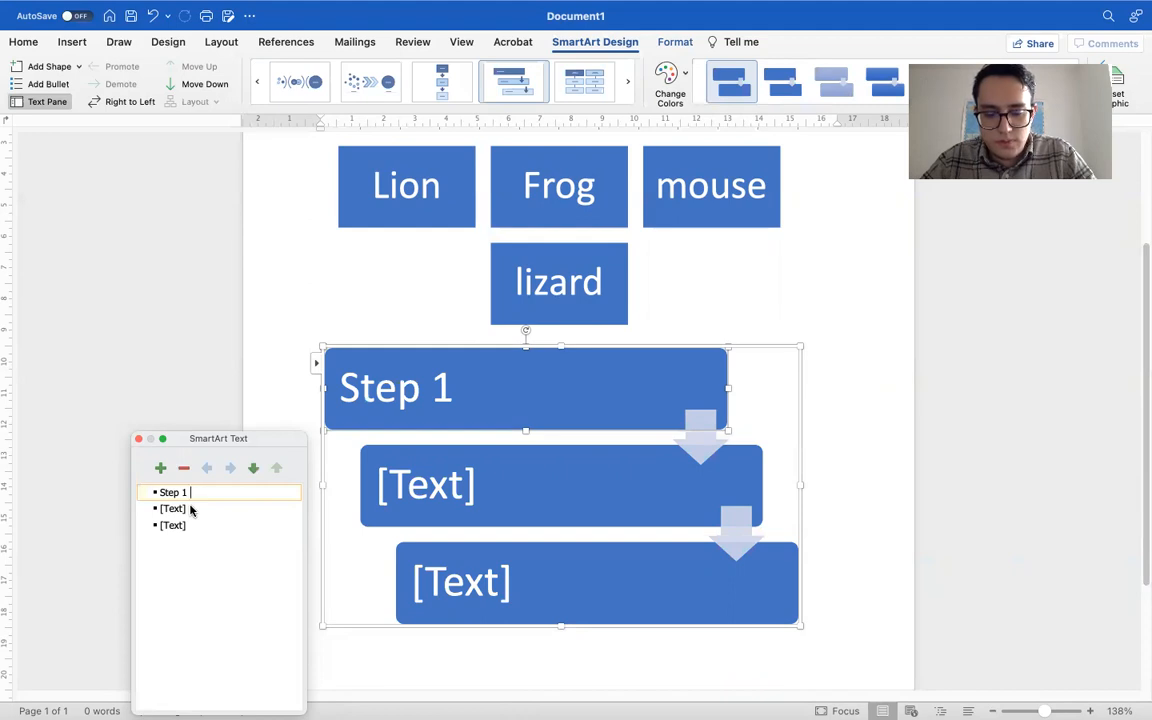
type("Wear a Mask")
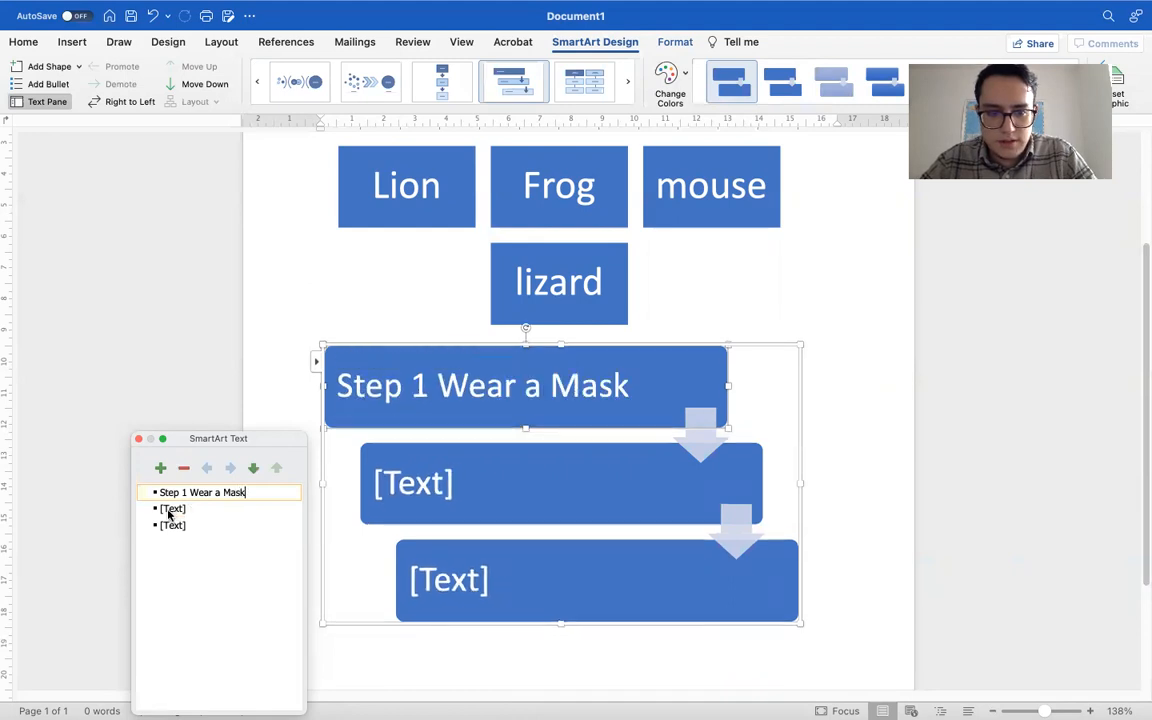
- Fill the second and third Process SmartArt entries with "Step 2 Wash hands" and "Step 3 Social distant"
left_click(174, 510)
type("Step 2")
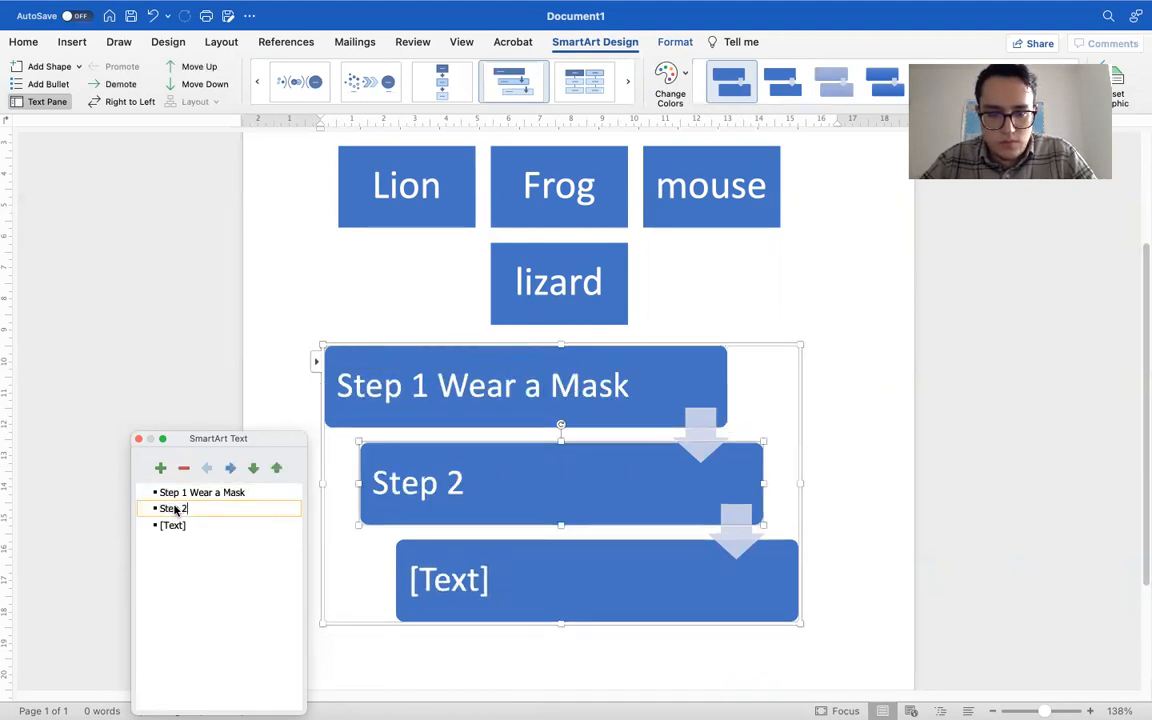
type(" Was")
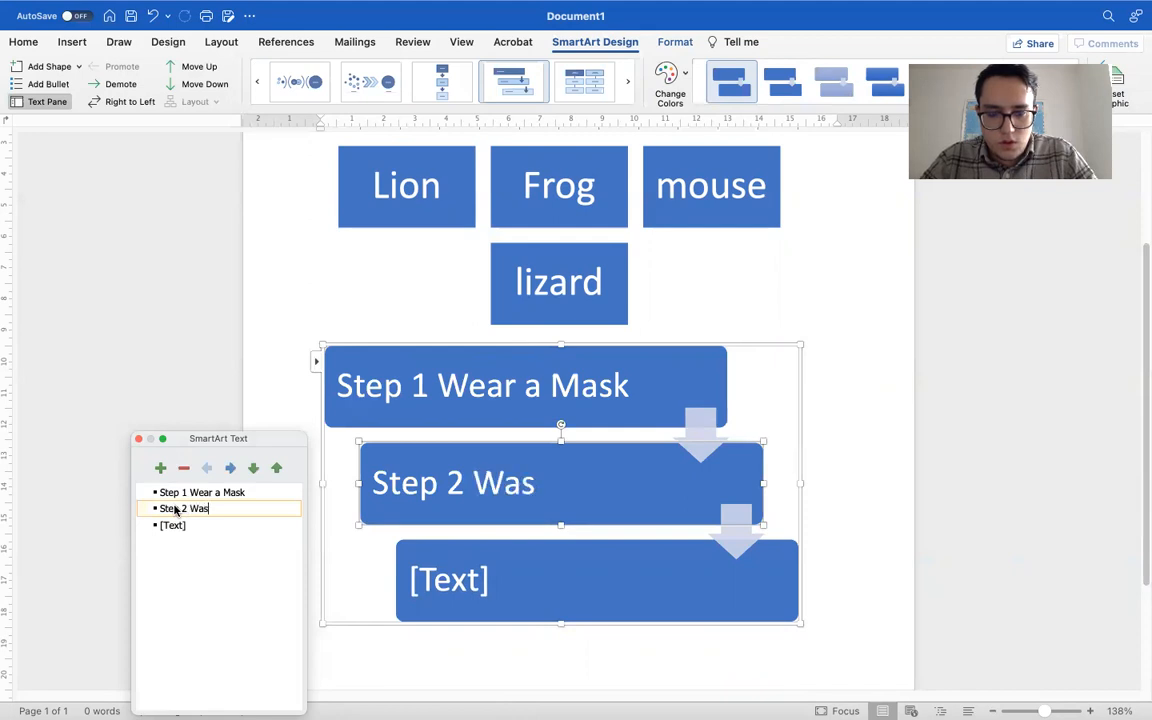
type("h hands")
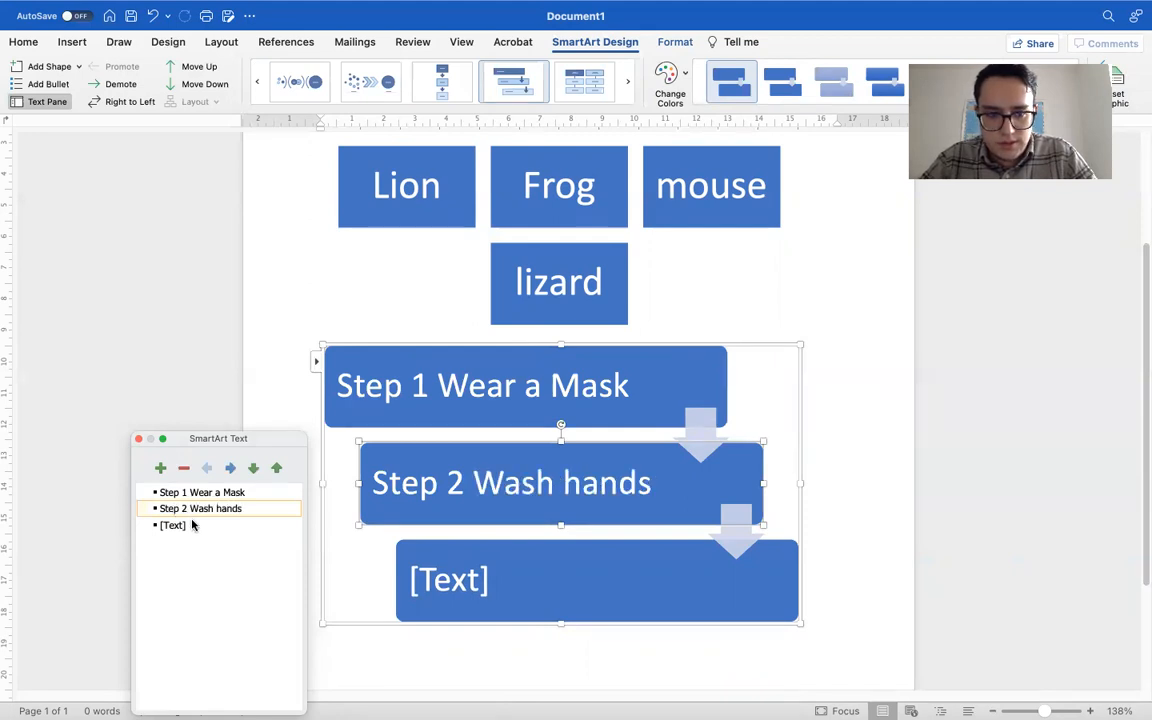
left_click(193, 525)
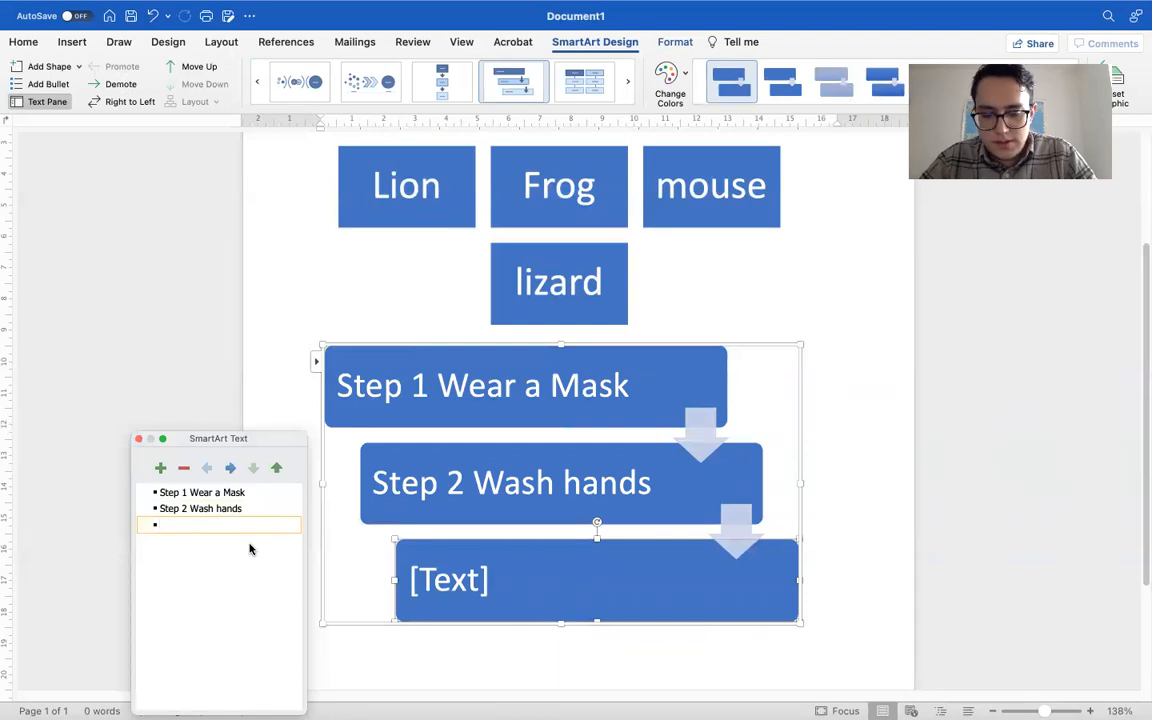
type("Step 3")
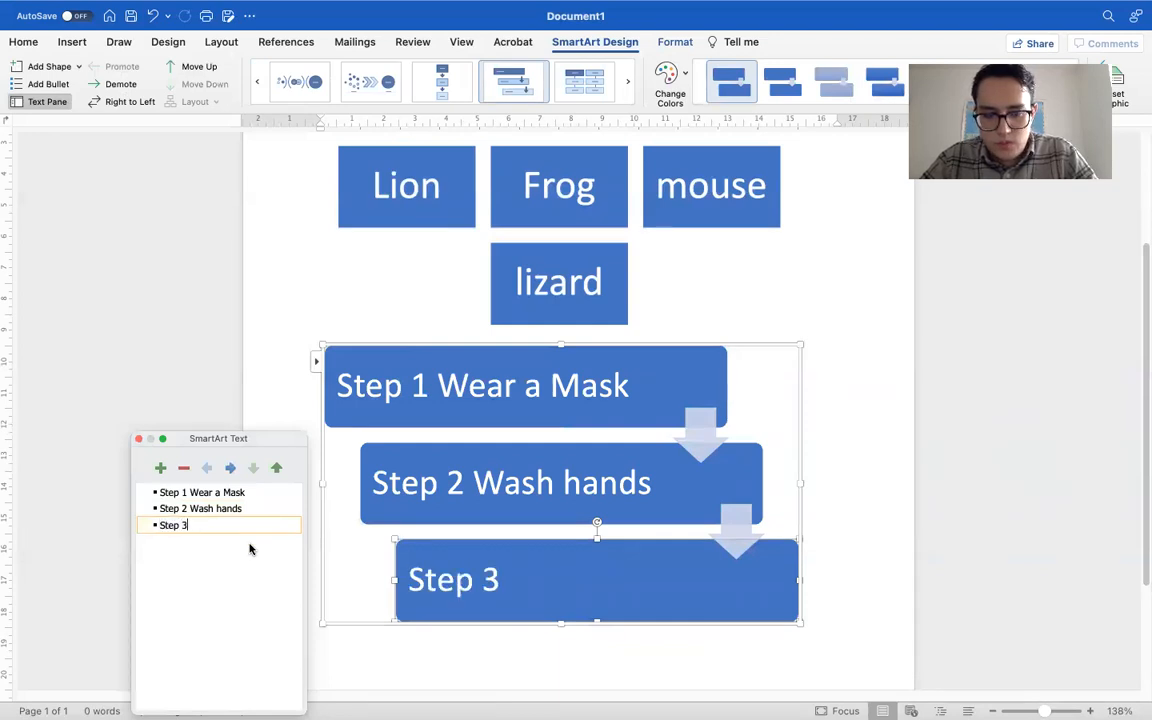
type(" Social dista")
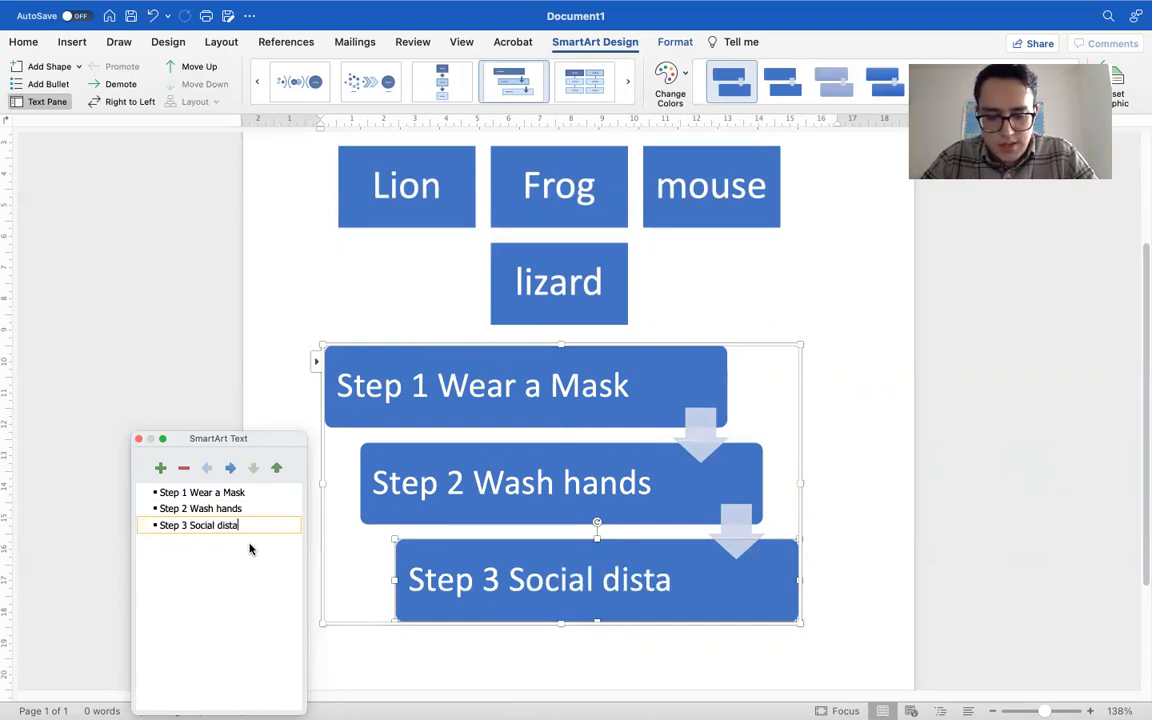
type("nt")
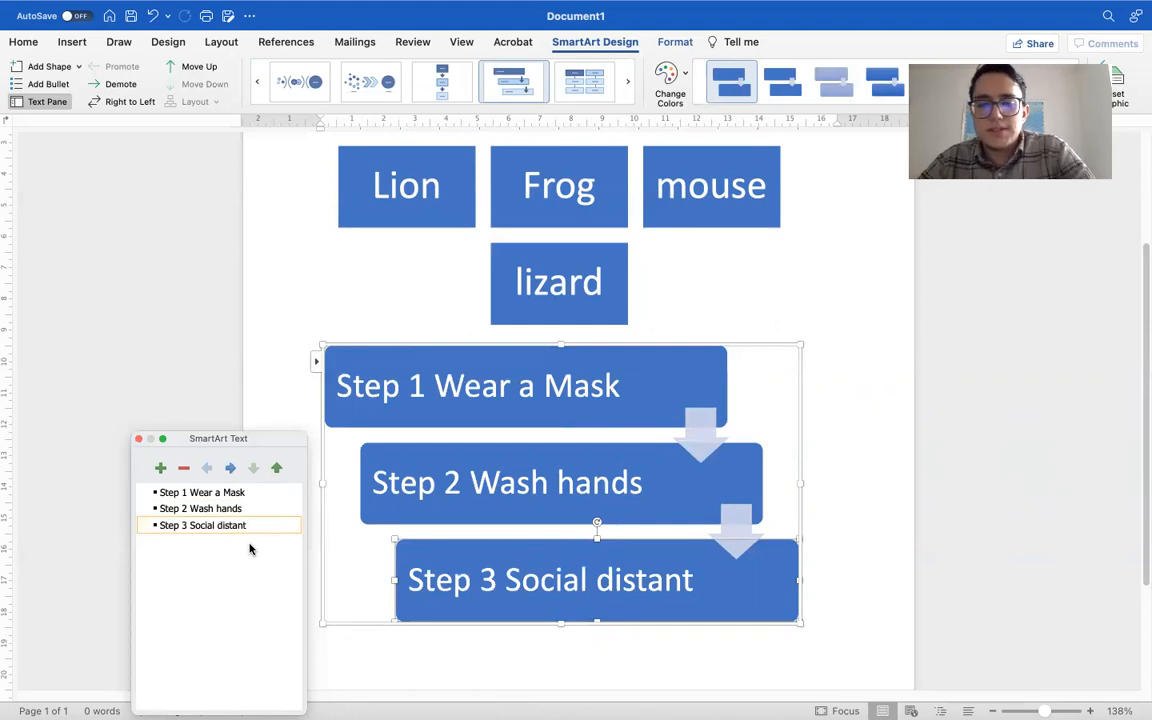
- Add two blank entries below "Step 3 Social distant" in the Process SmartArt and remove them again
left_click(160, 470)
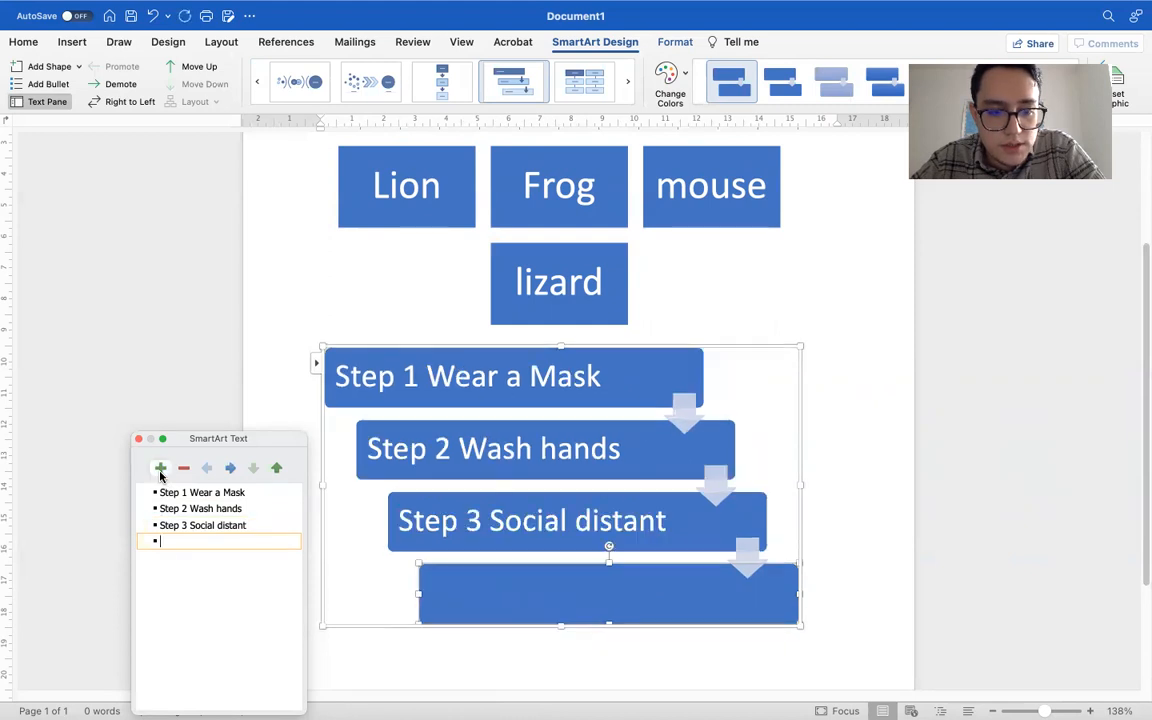
left_click(160, 470)
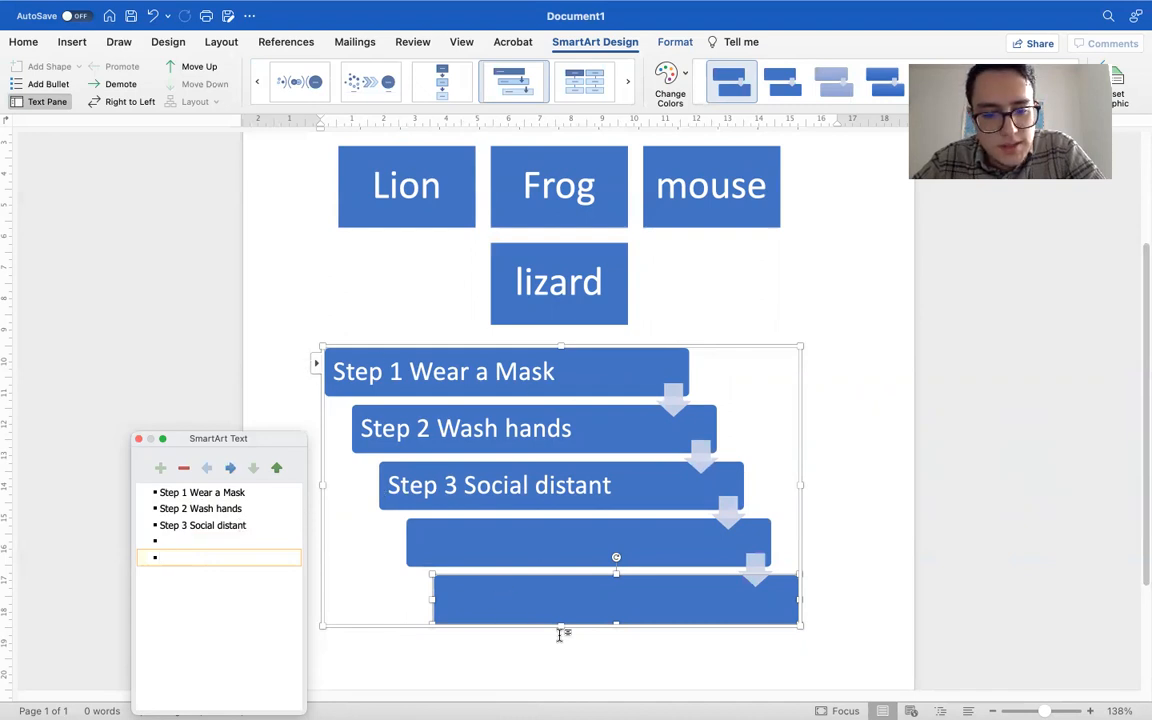
scroll(560, 635, "down", 3)
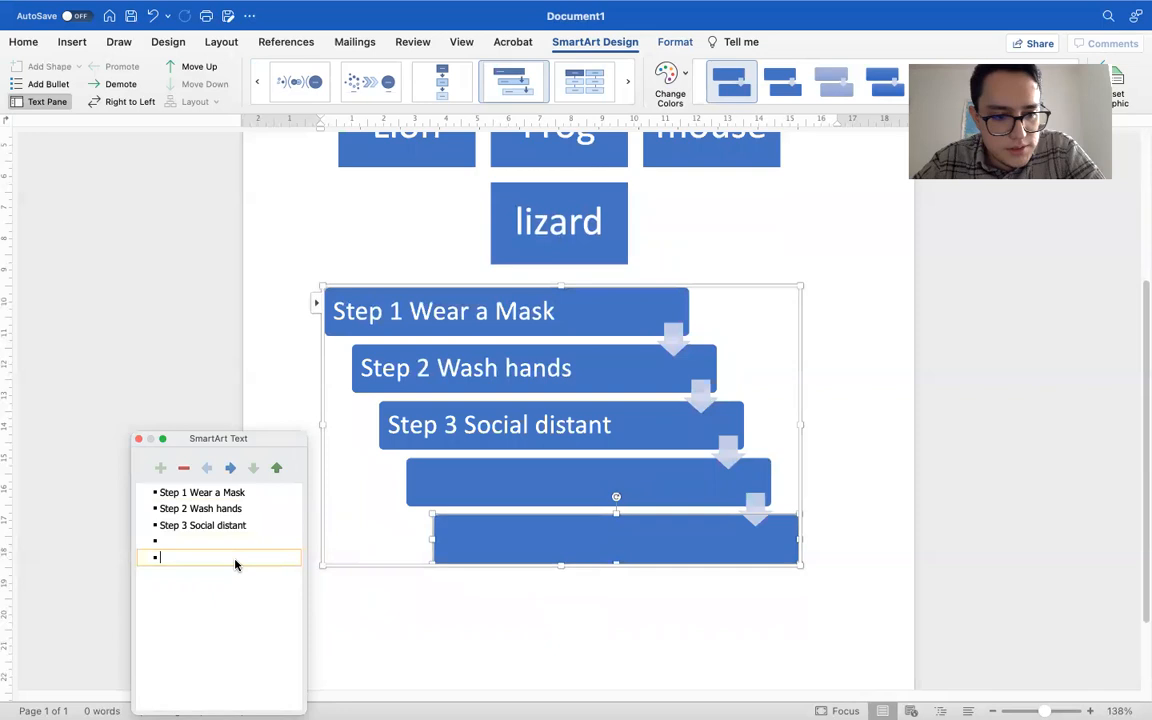
left_click(184, 469)
left_click(184, 469)
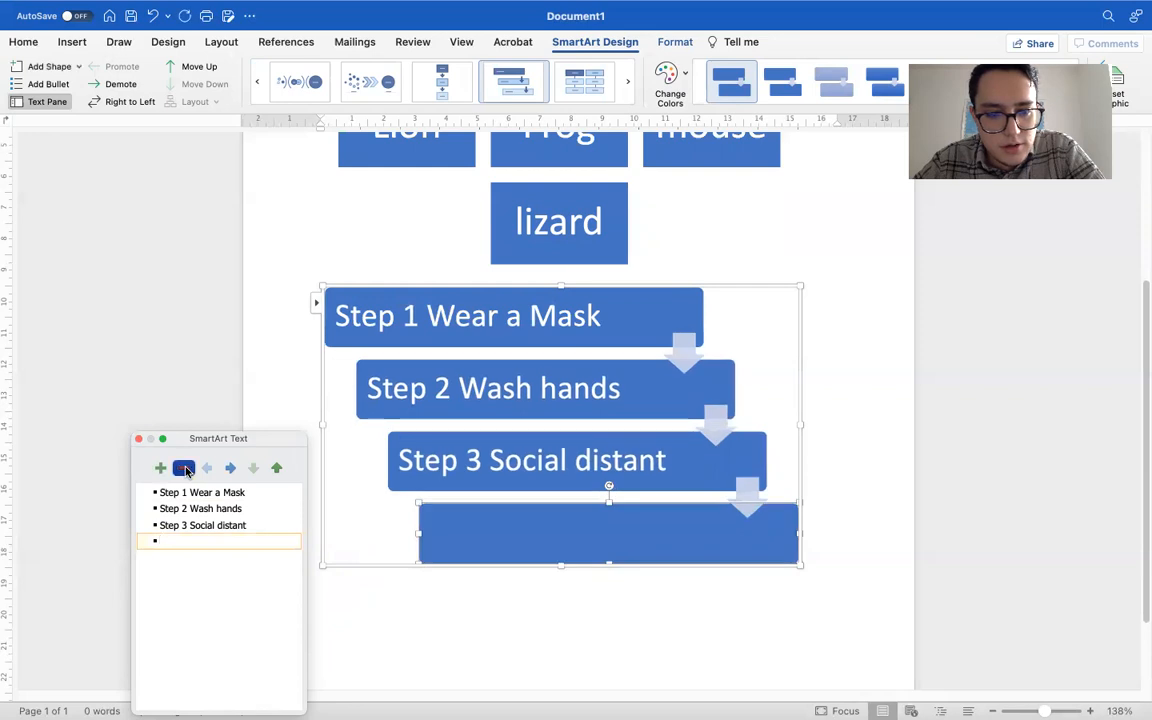
- Add blank fourth and fifth entries to the Process SmartArt below "Step 3 Social distant" and deselect the graphic
left_click(161, 469)
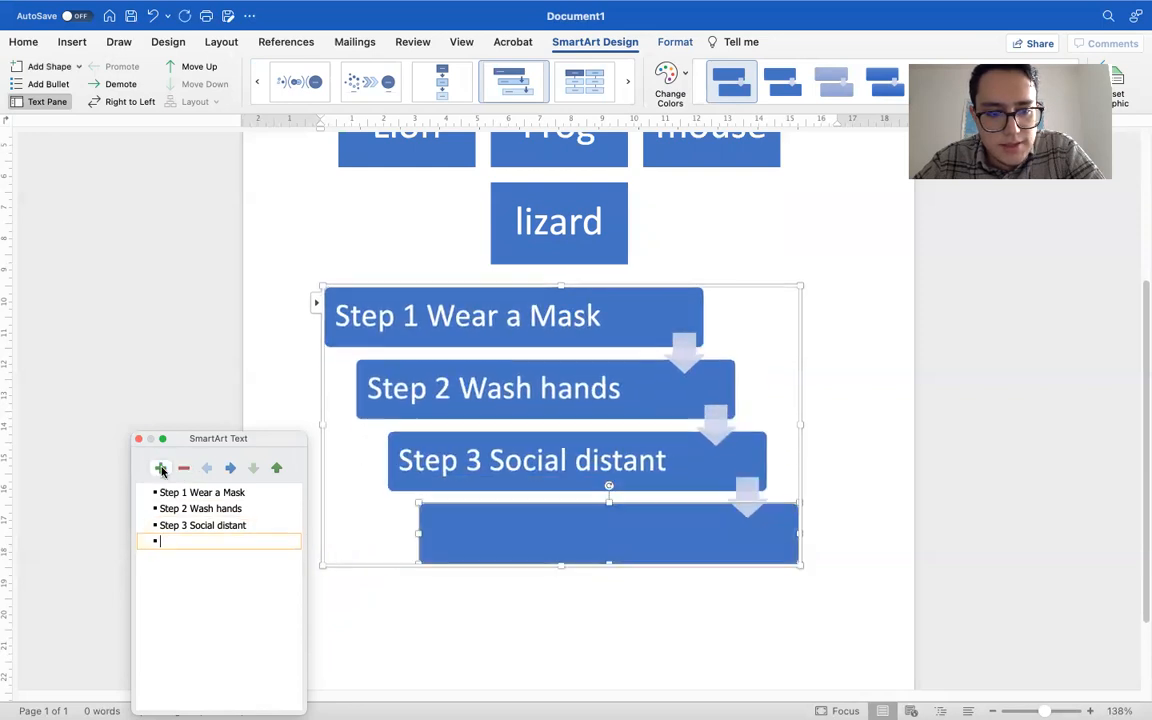
left_click(161, 469)
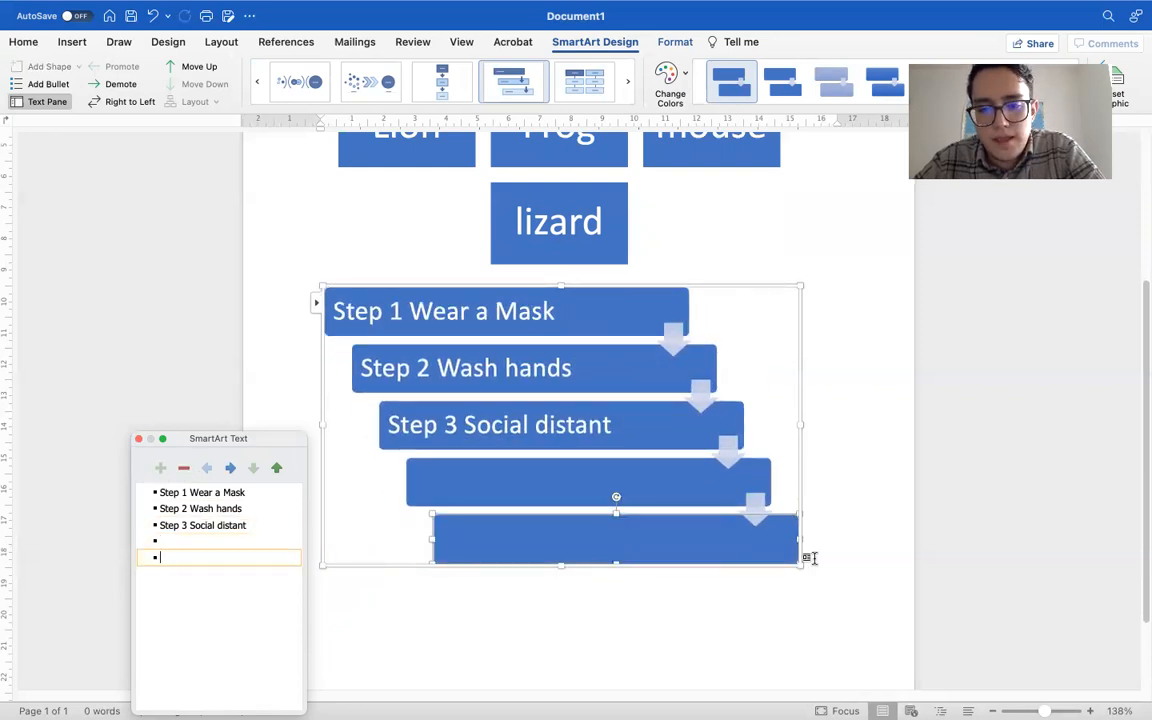
scroll(830, 540, "down", 1)
scroll(830, 540, "down", 2)
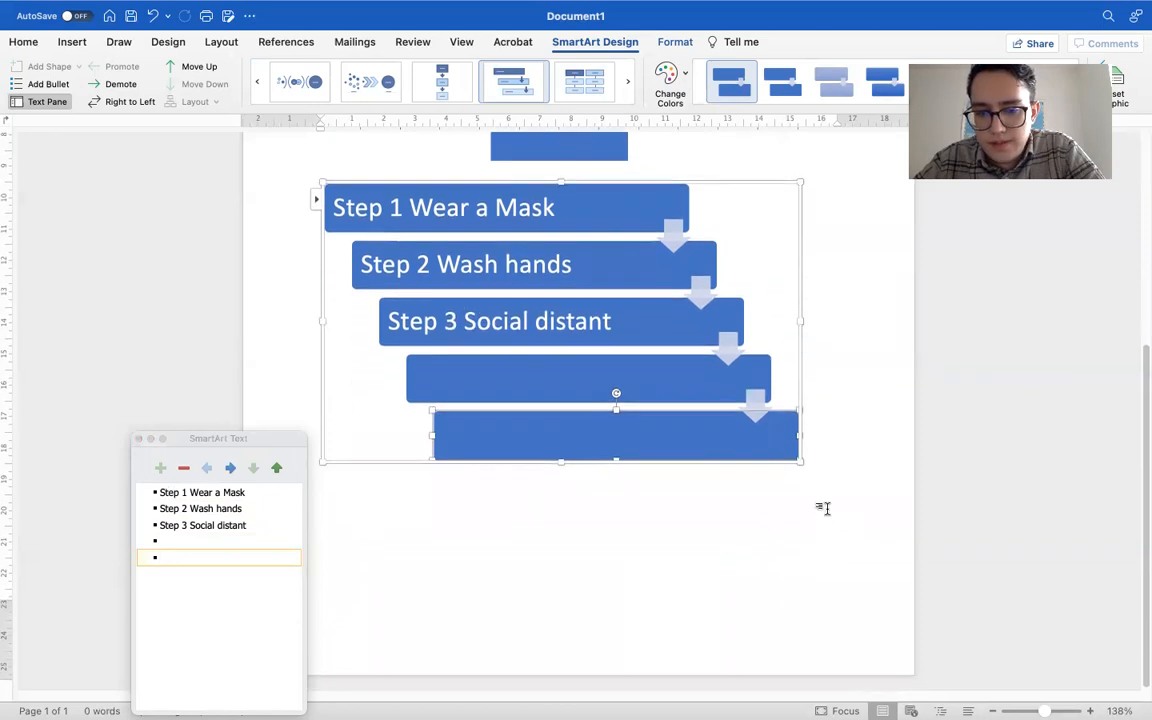
left_click(857, 535)
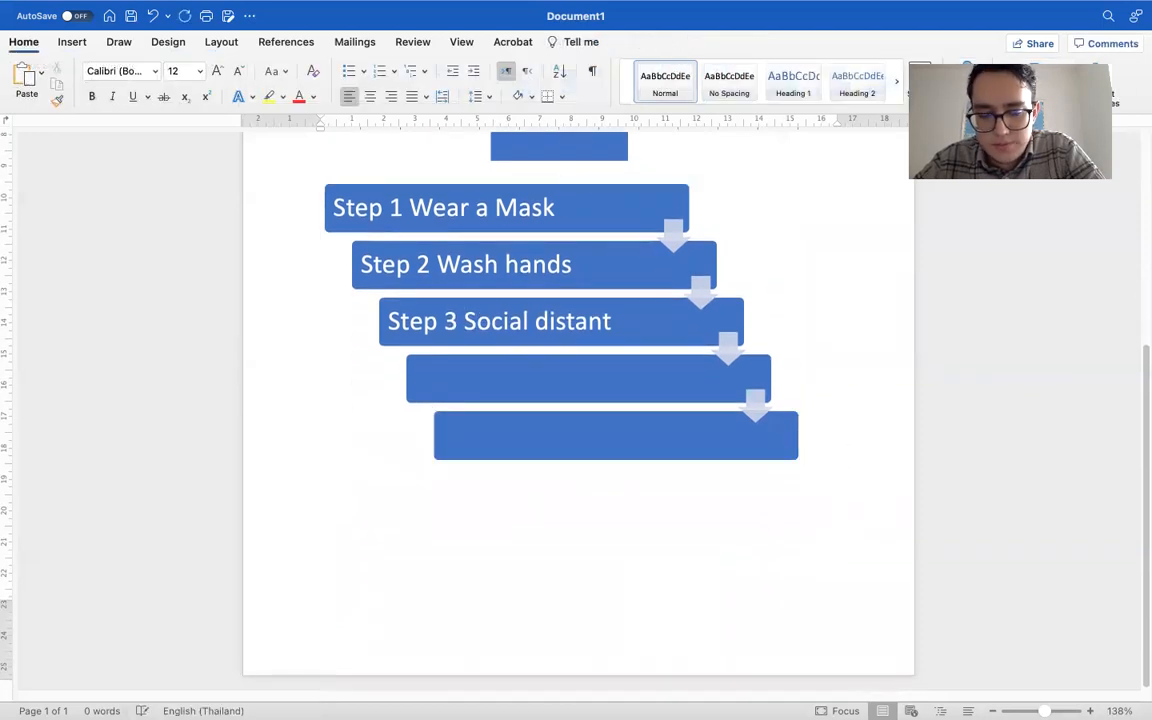
- Switch to the Lesson 14-G3 PowerPoint presentation, show the Cycle SmartArt slide and return to the Word document
key("ctrl+Right")
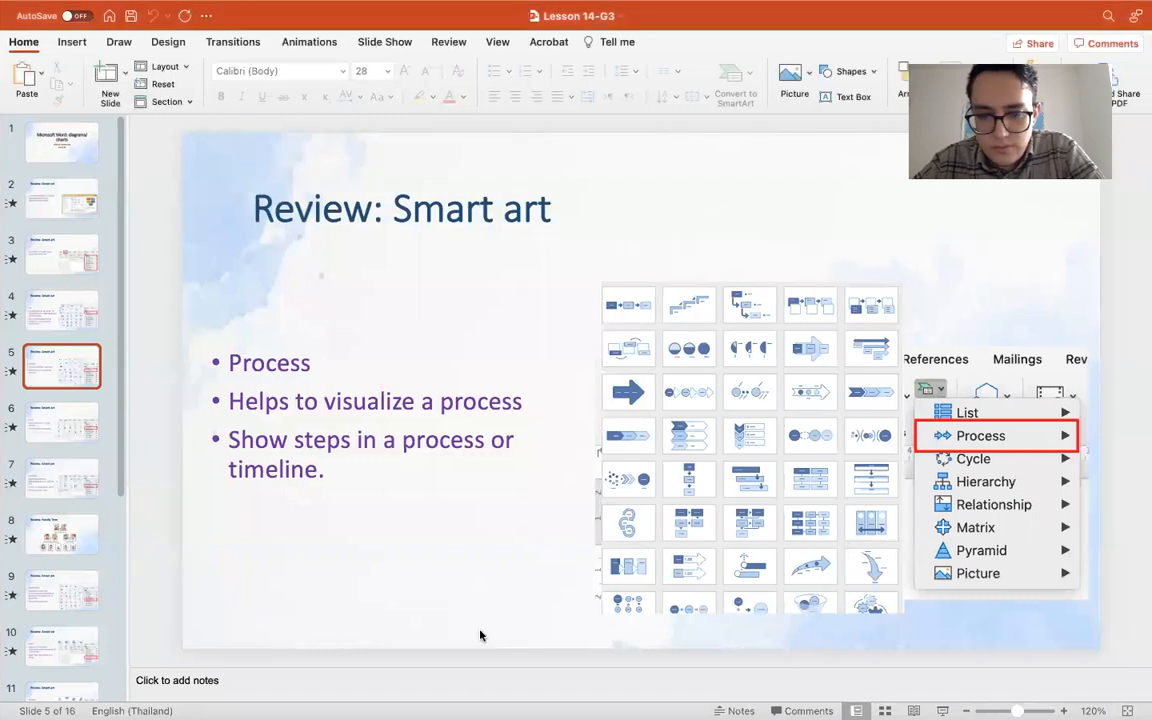
key("Down")
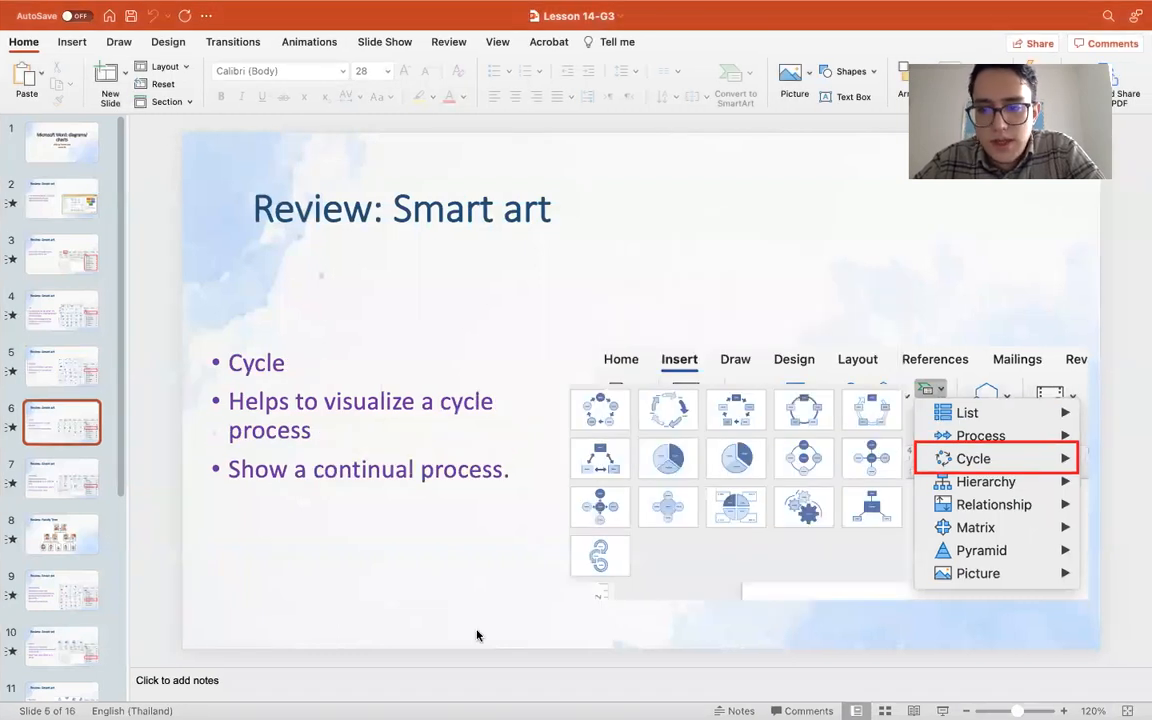
key("ctrl+Left")
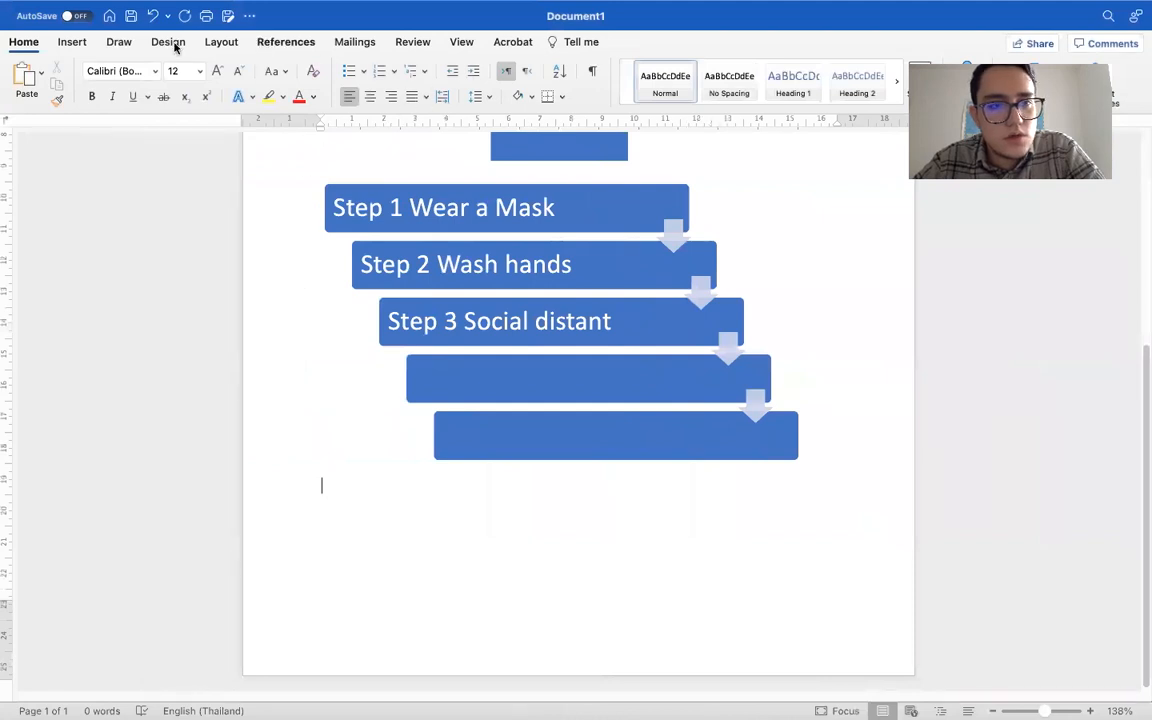
- Insert a Cycle SmartArt with a central circle and four outer circles joined by a ring, following the Process graphic
left_click(78, 43)
left_click(356, 86)
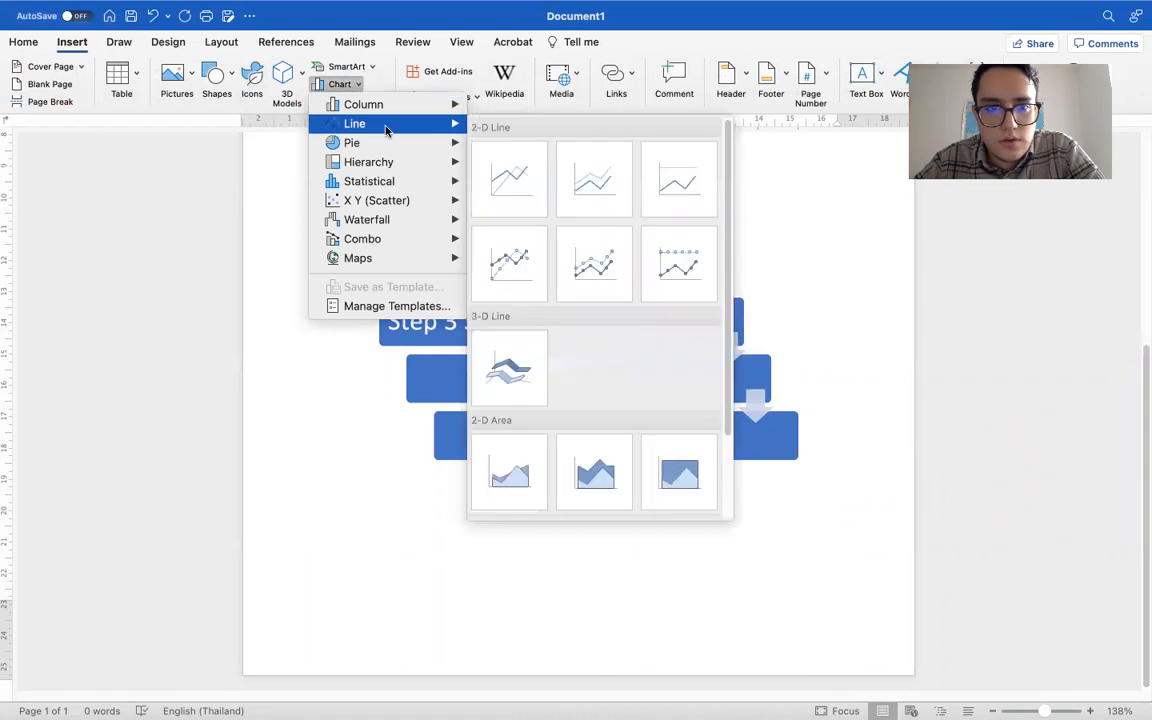
left_click(341, 66)
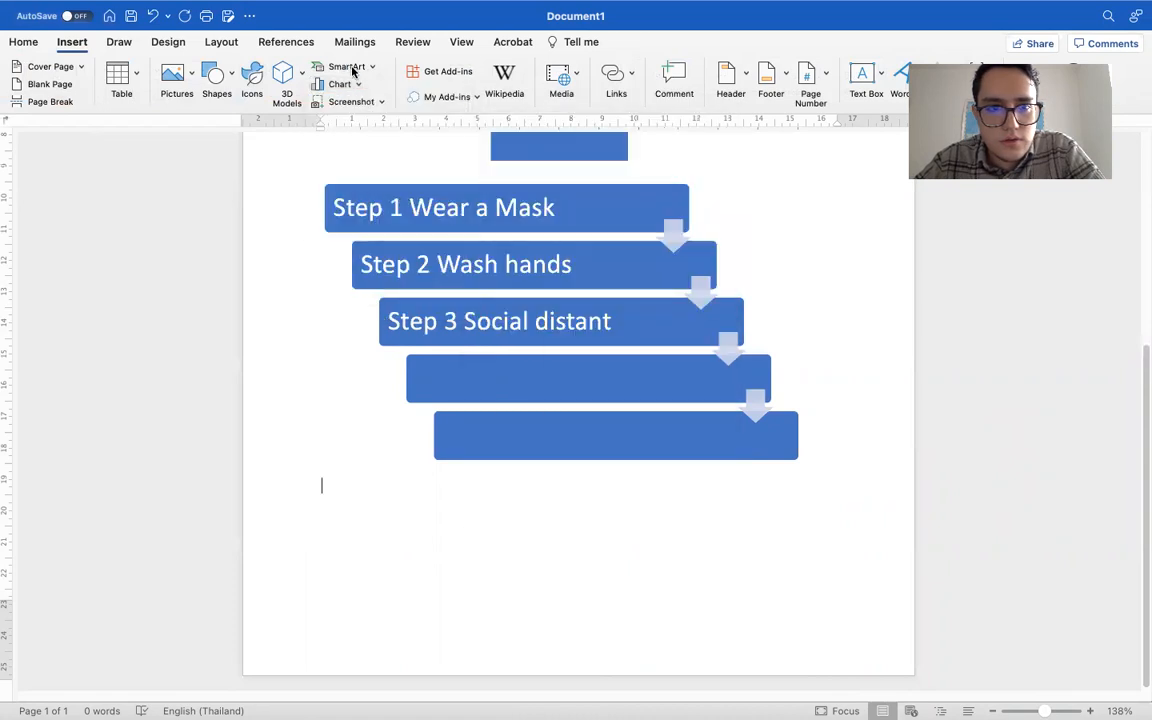
left_click(343, 67)
mouse_move(366, 126)
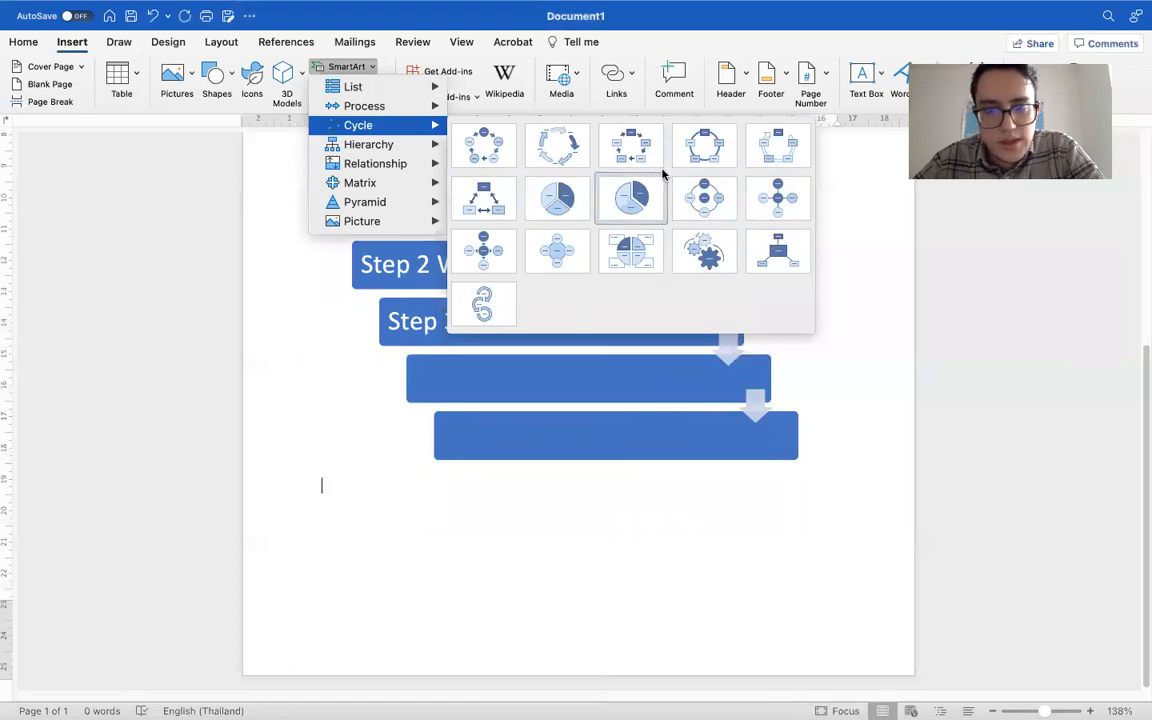
left_click(717, 211)
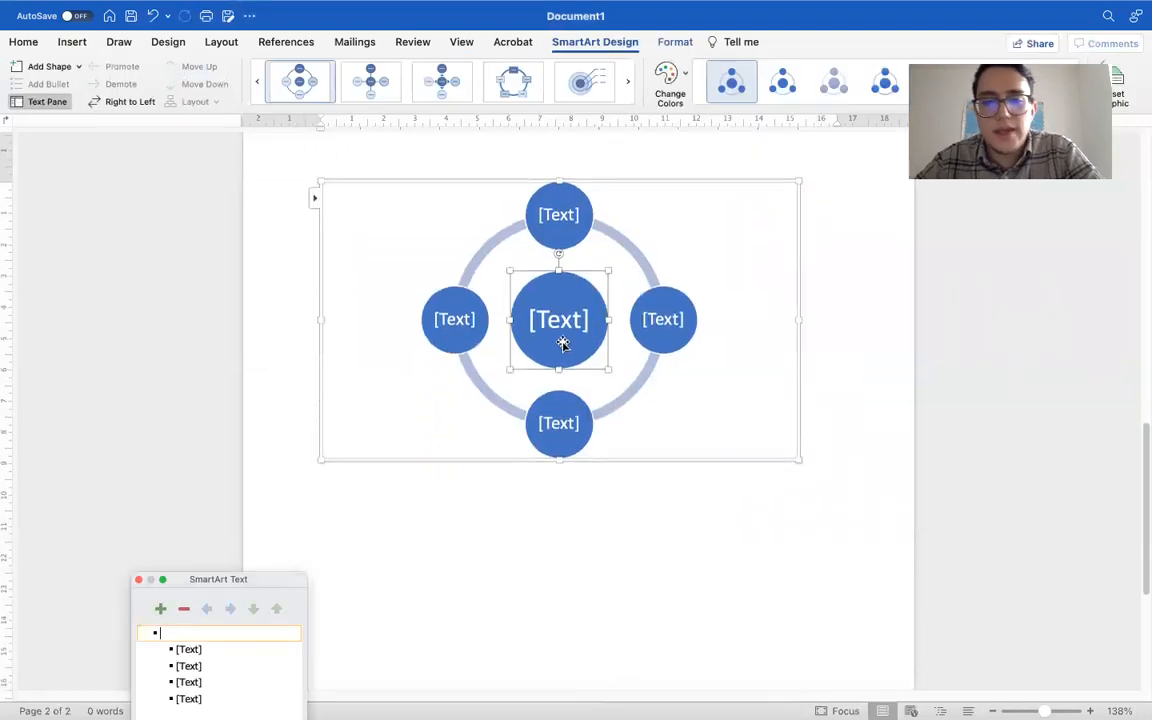
- Enter "Covid 19" in the centre of the Cycle SmartArt and "Wear a mask" as its first outer entry
left_click_drag(262, 582, 274, 270)
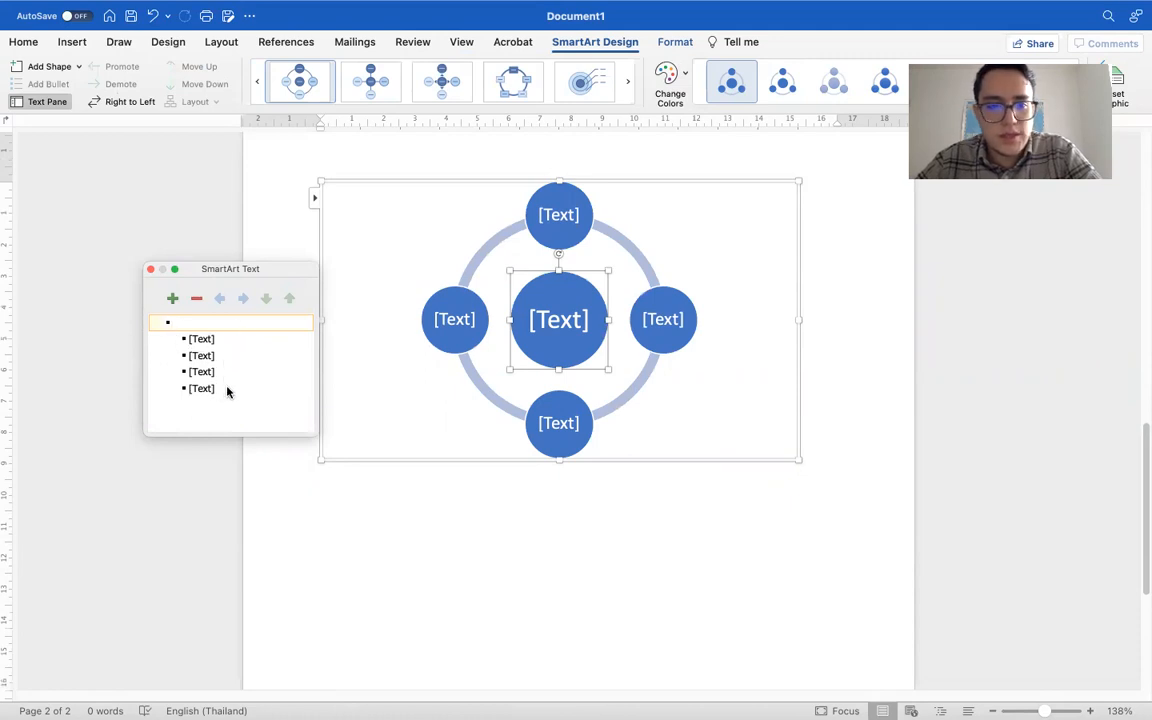
type("Covid 19")
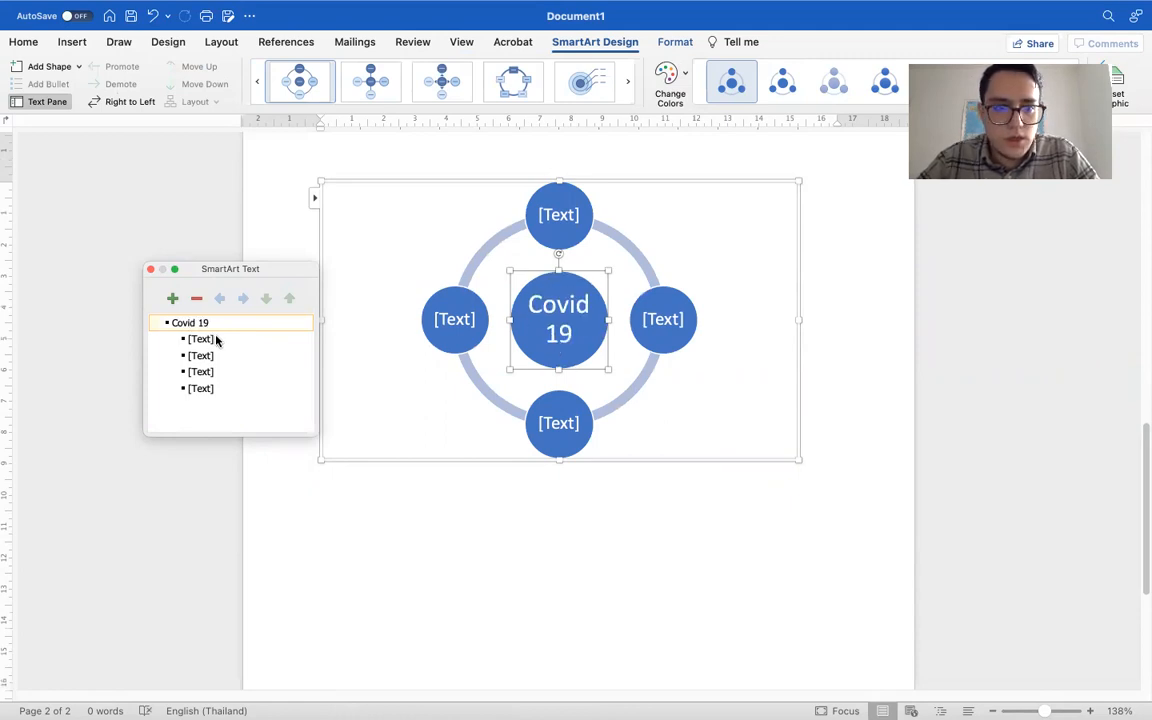
left_click(216, 341)
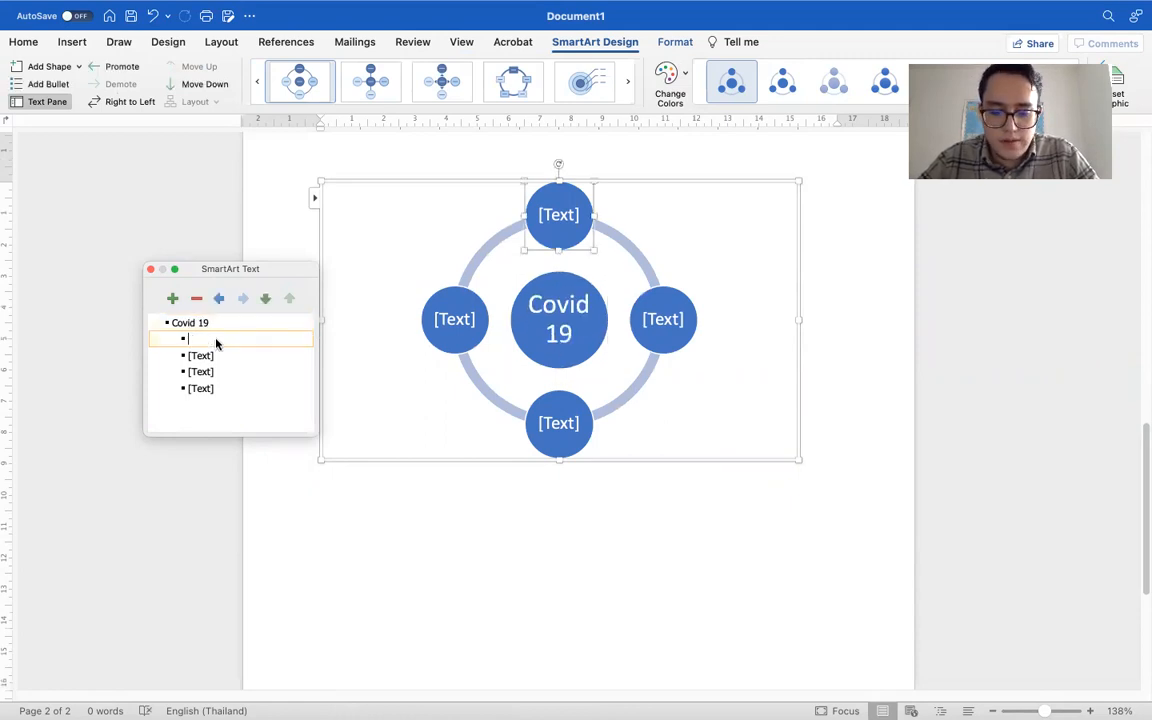
type("Wear a")
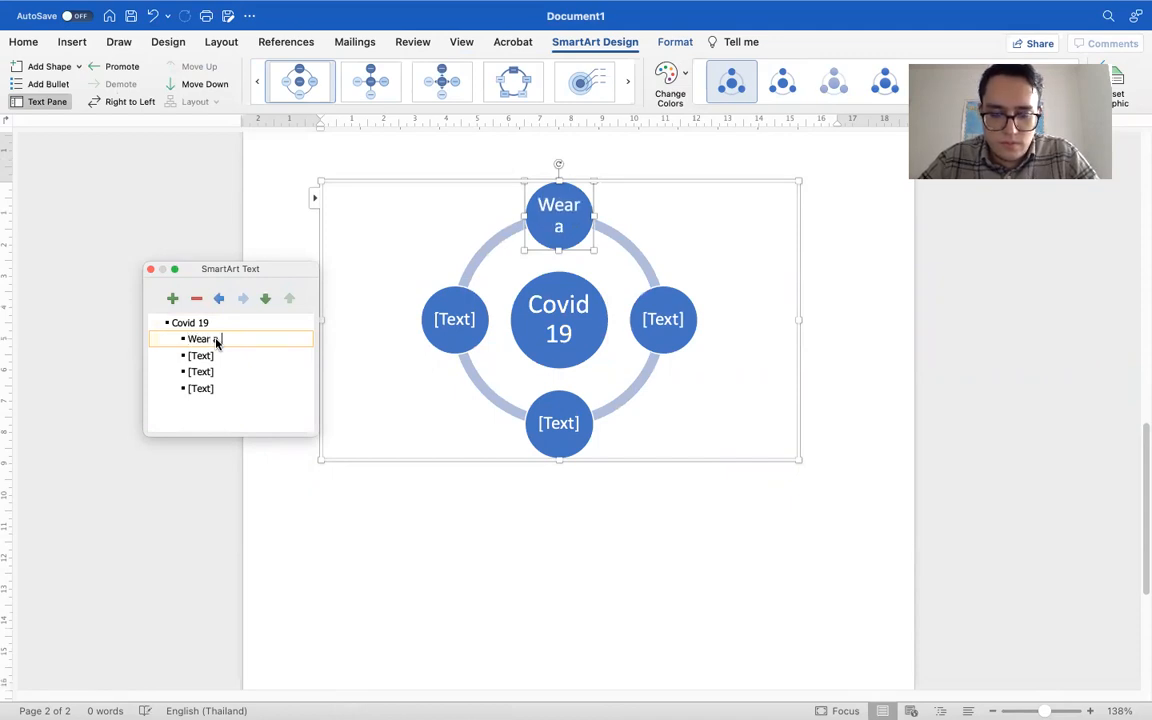
type(" mask")
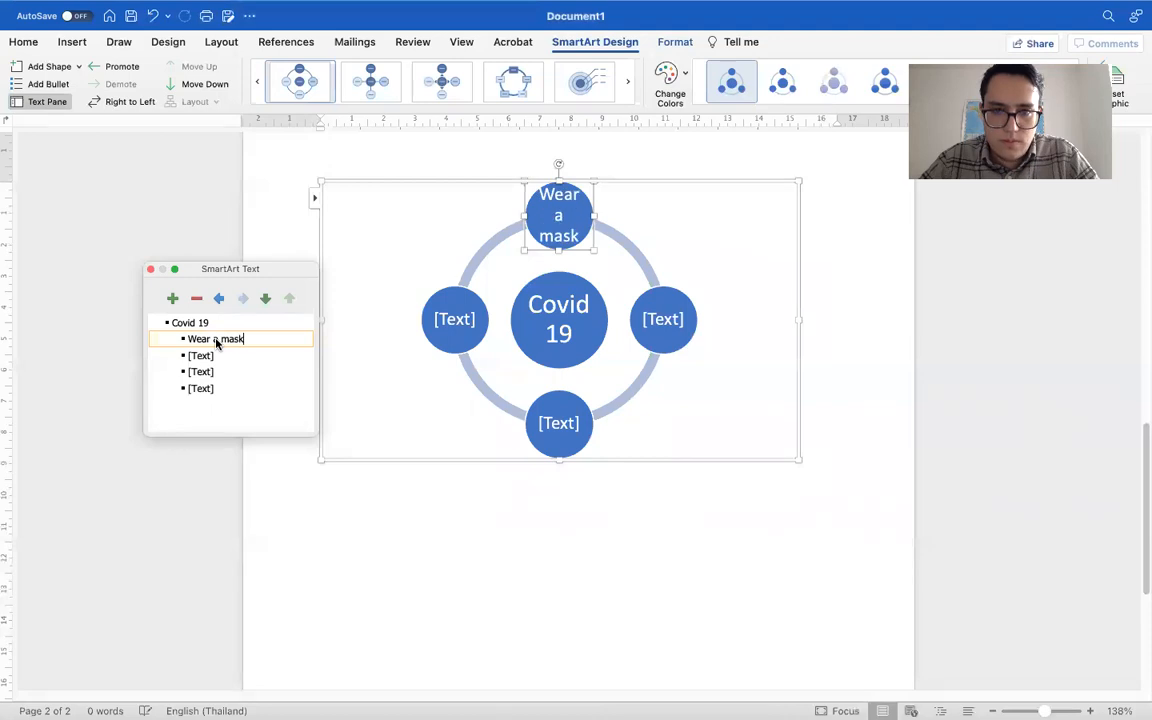
- Fill the remaining outer entries of the Cycle SmartArt with "social distant", "Stay home" and "Wash hands"
left_click(215, 357)
type("socia")
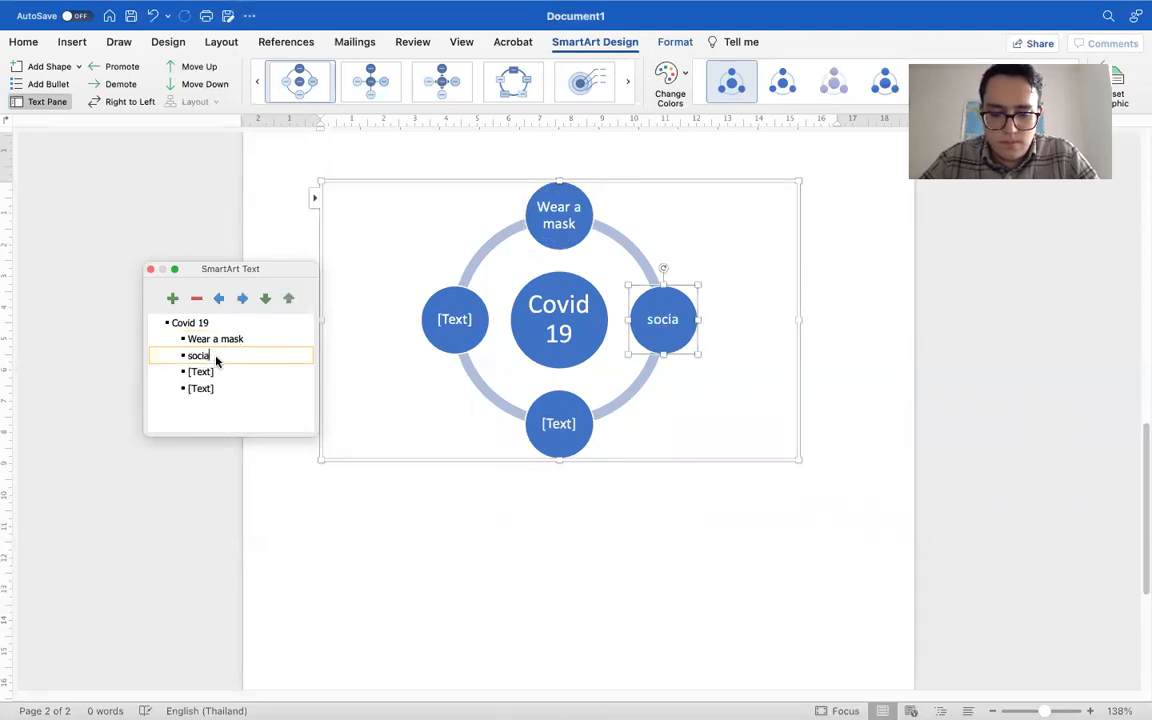
type("l distant")
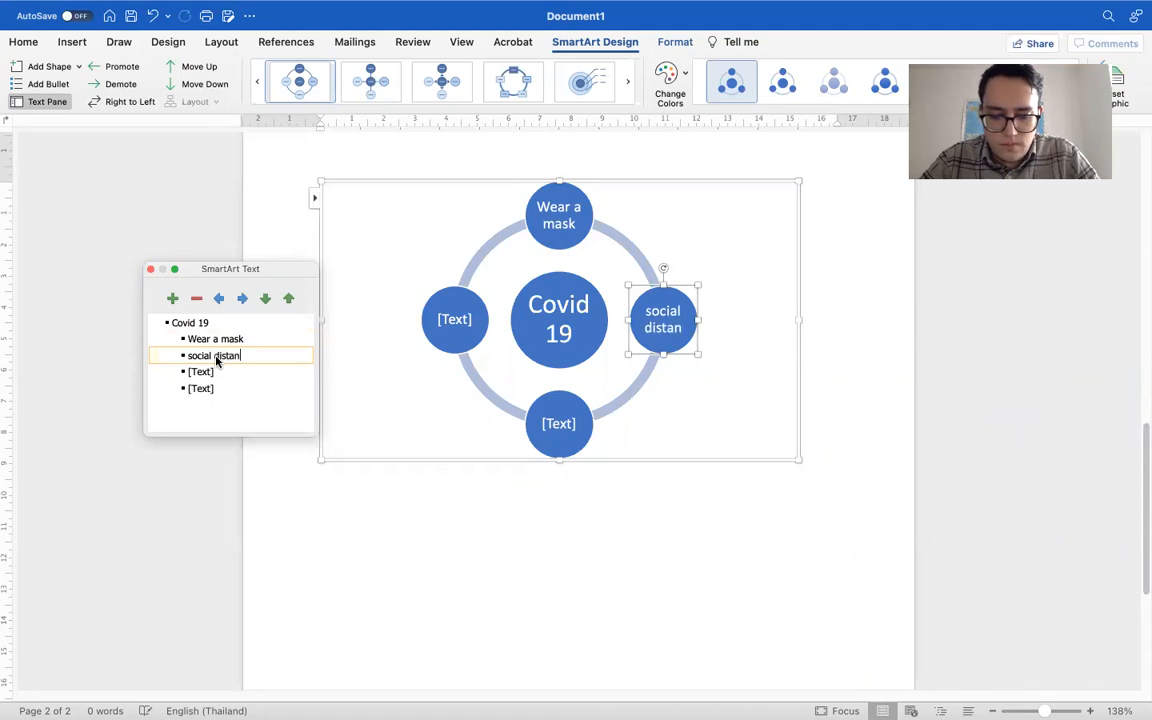
left_click(229, 377)
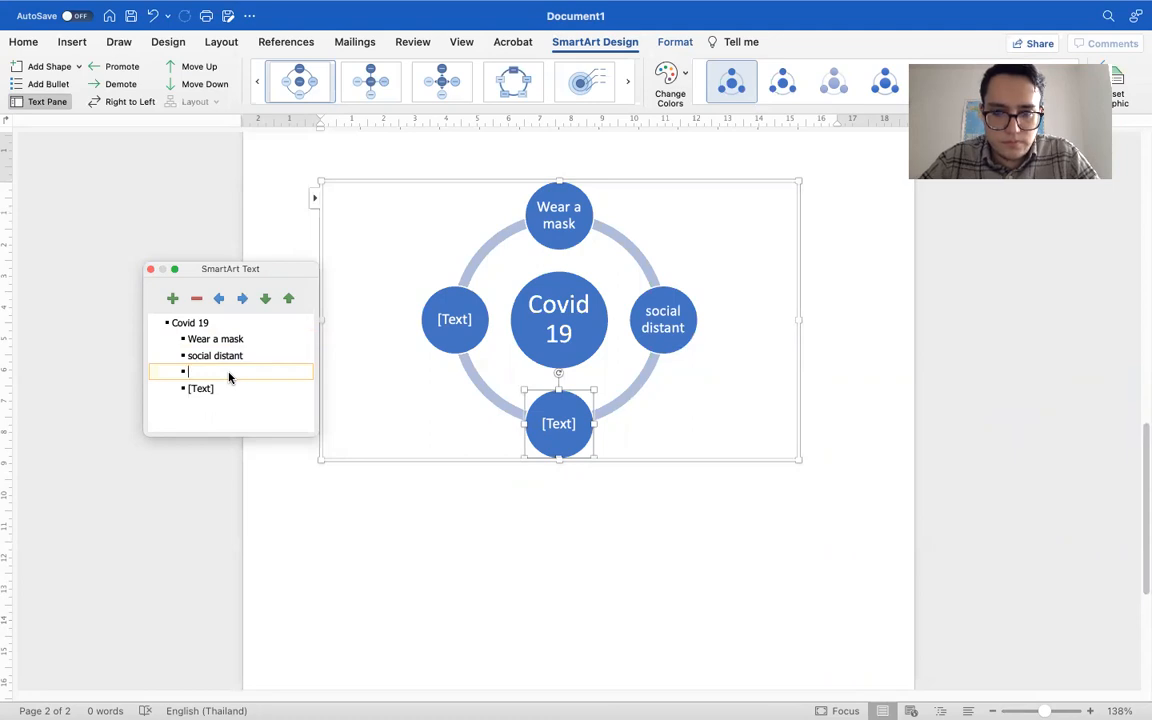
type("s")
type("Stay h")
type("ome")
left_click(210, 391)
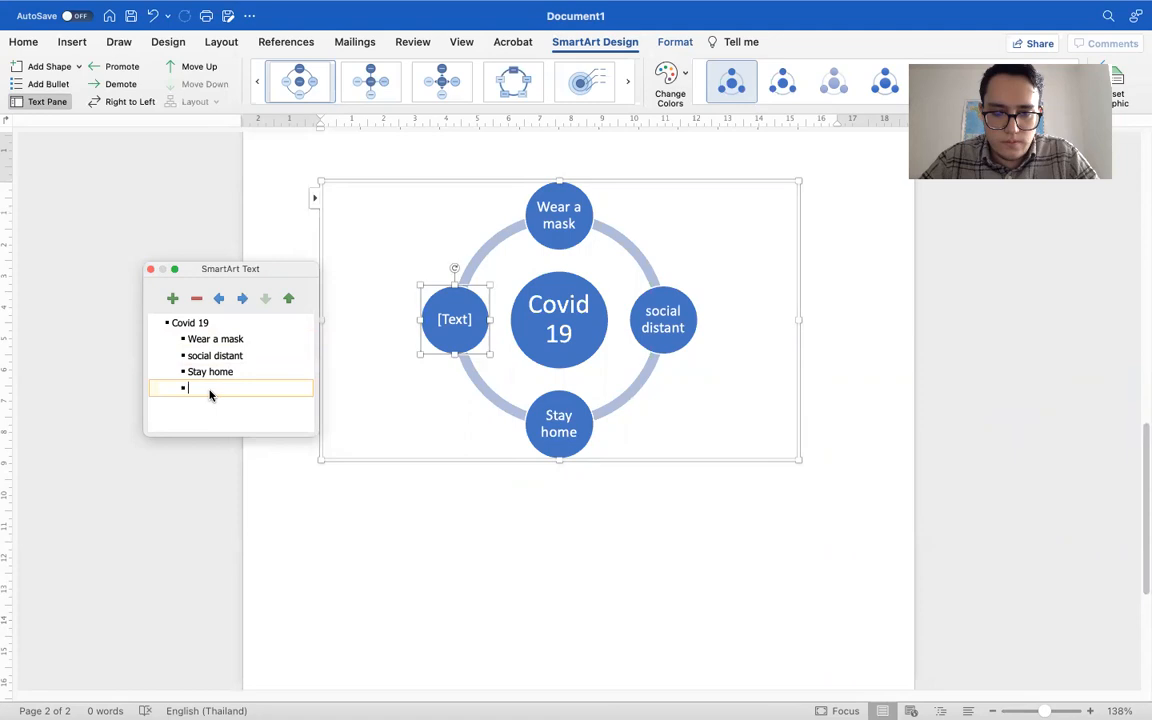
type("Wash hands")
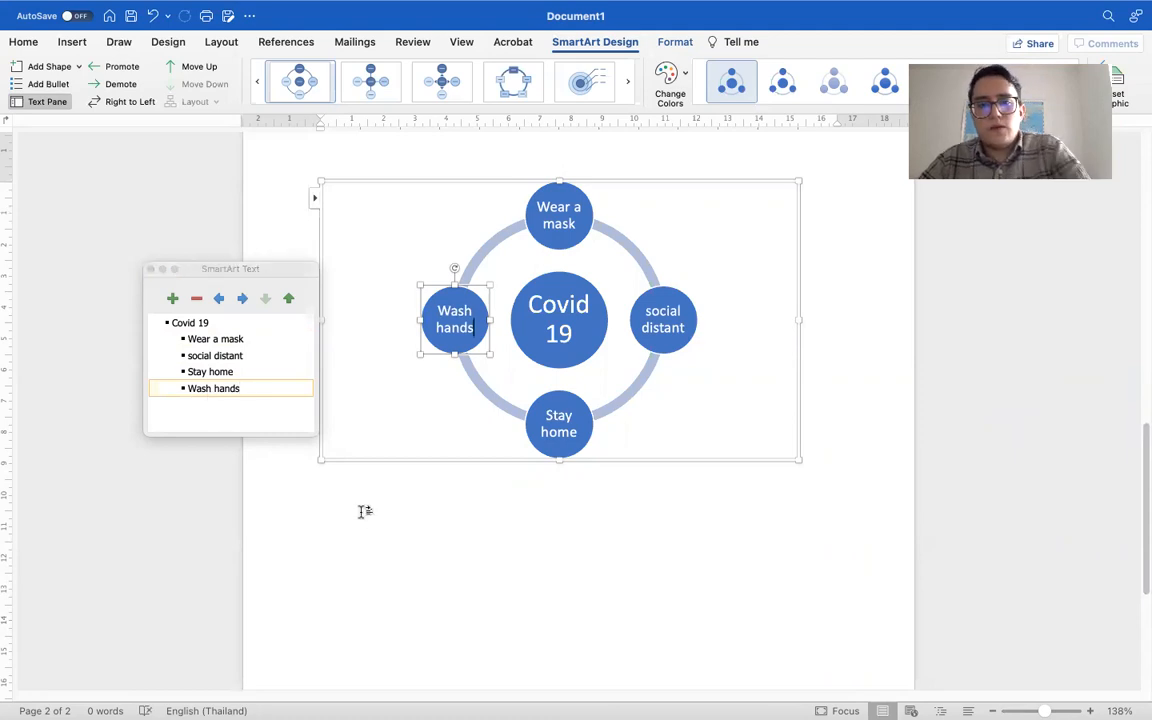
left_click(283, 543)
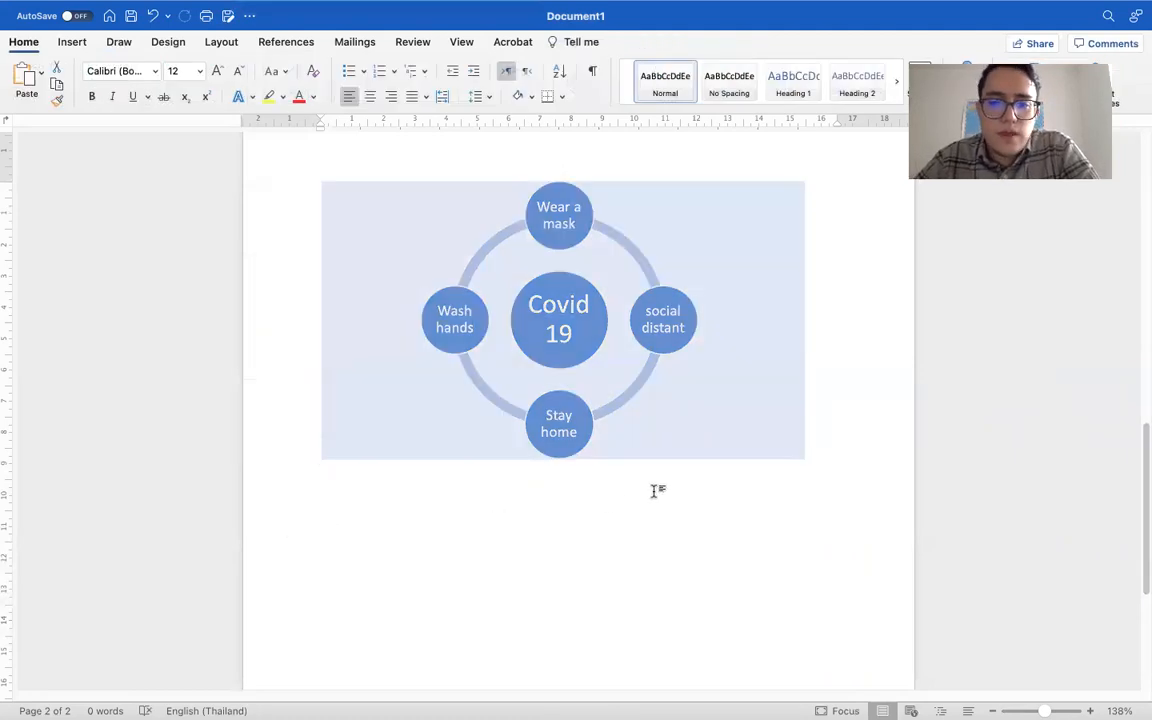
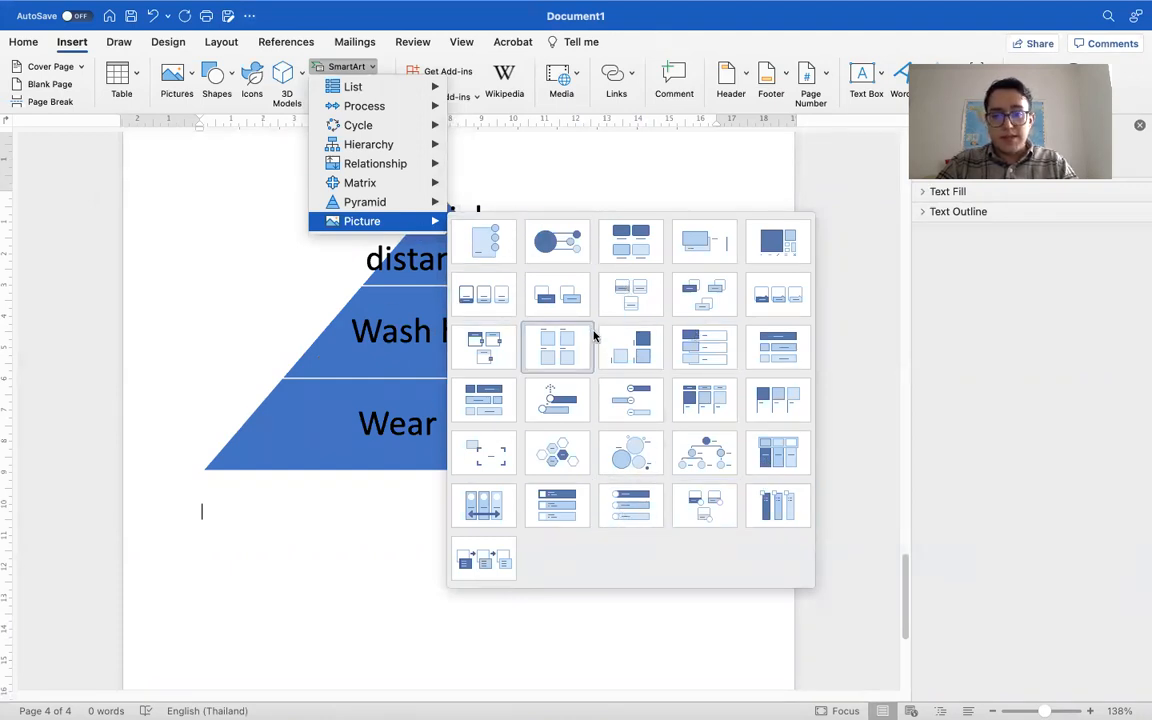
- Insert a Picture SmartArt with one large picture box and three captioned picture circles below the pyramid graphic
left_click(485, 250)
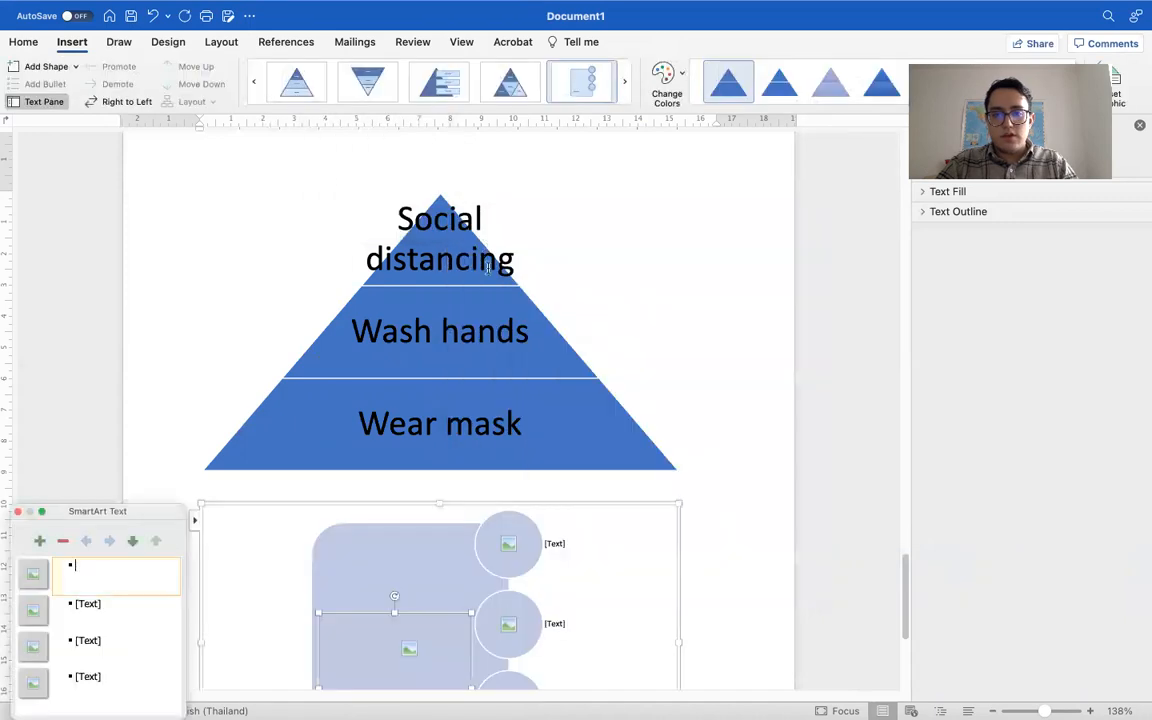
scroll(514, 406, "down", 5)
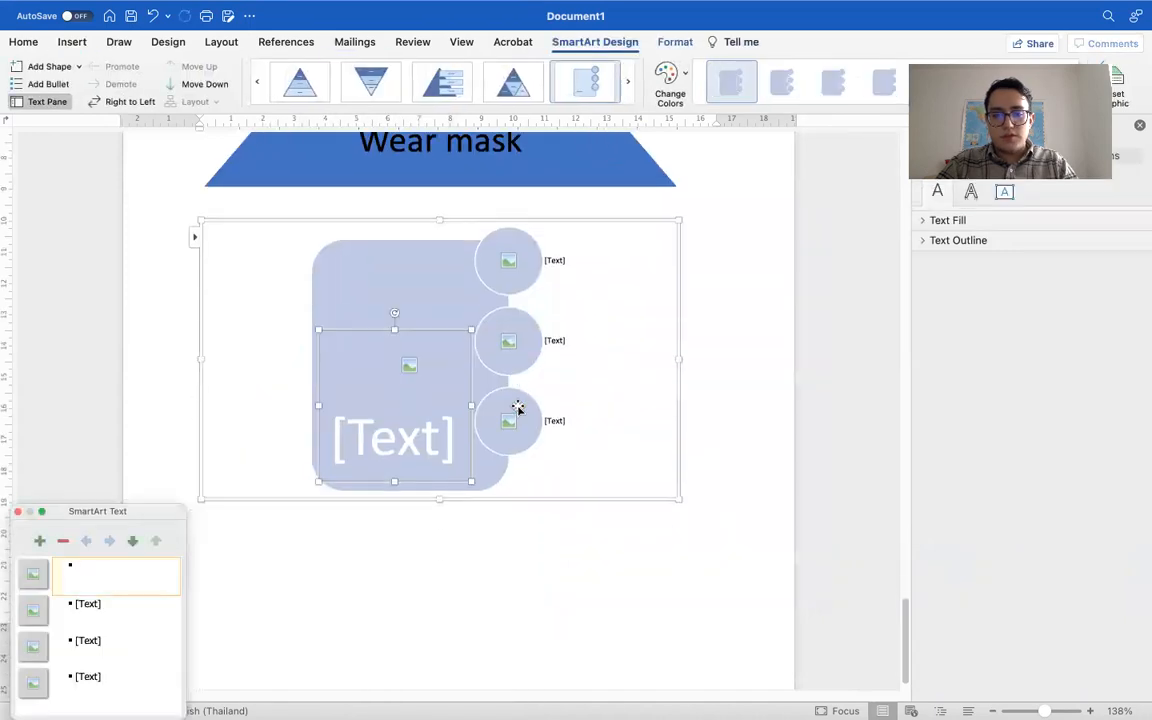
left_click(42, 571)
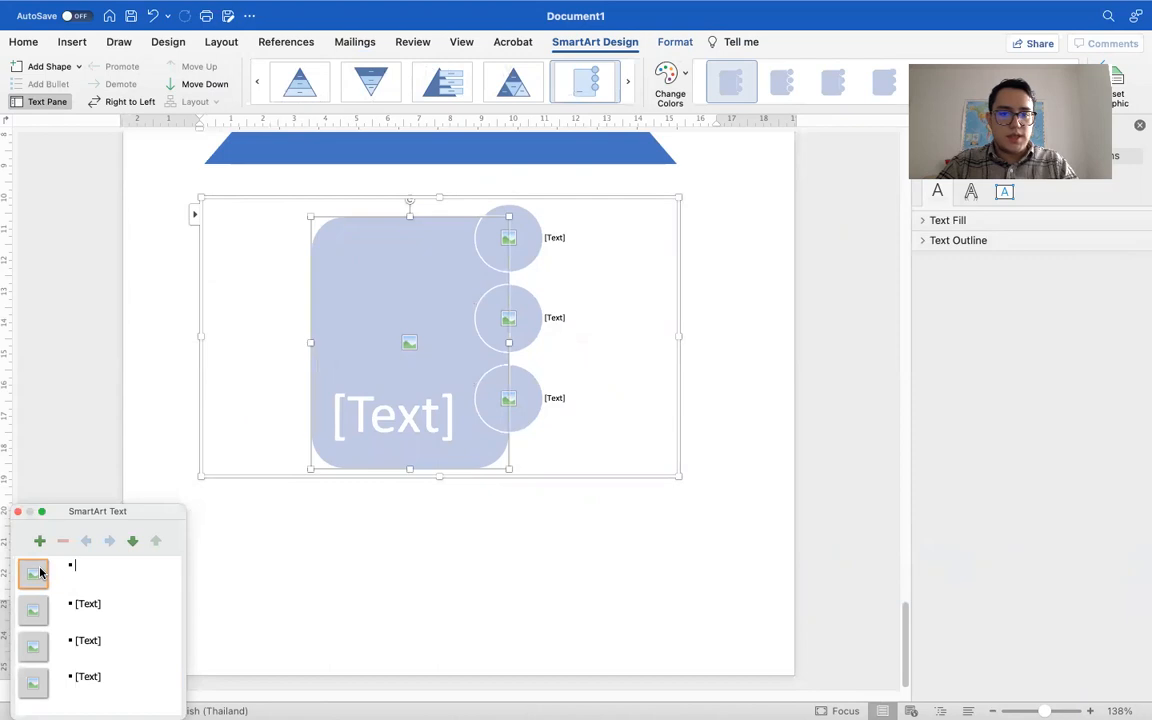
left_click(40, 572)
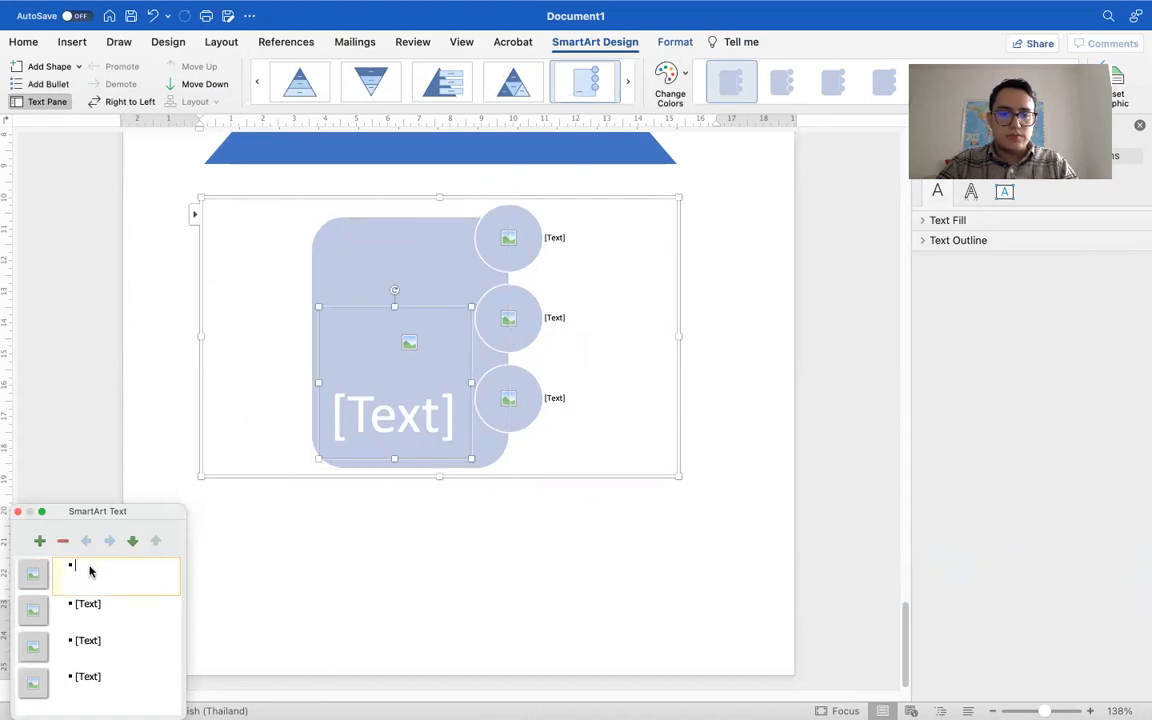
type("S")
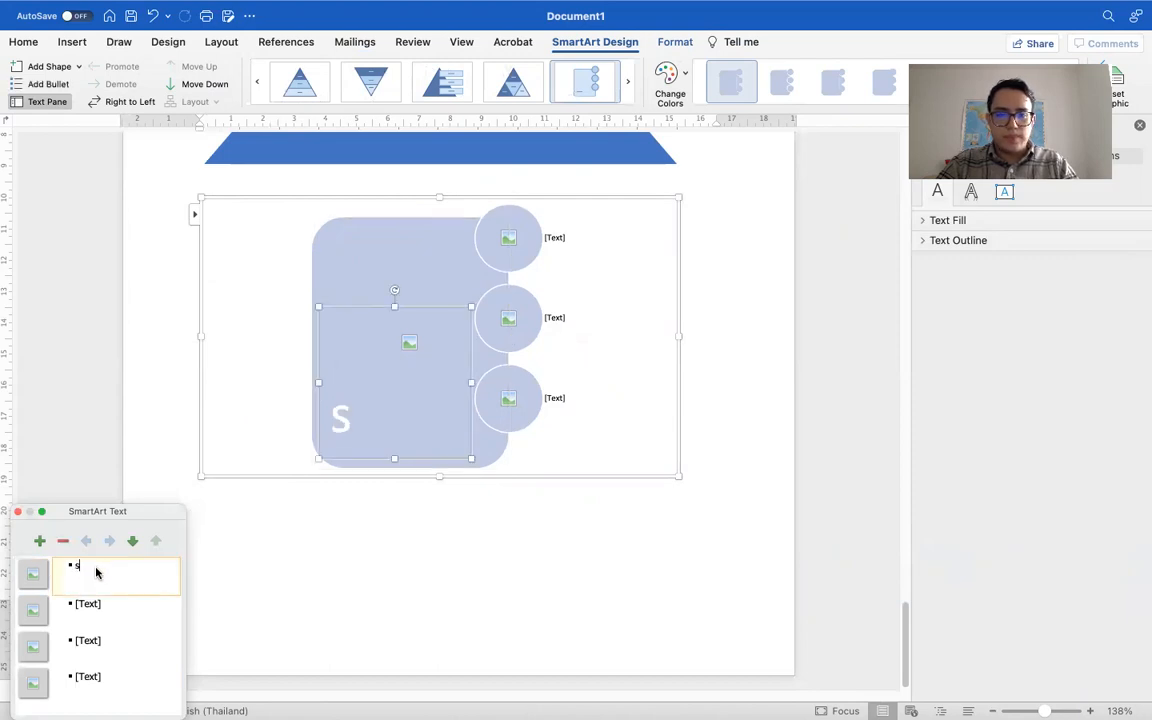
key("BackSpace")
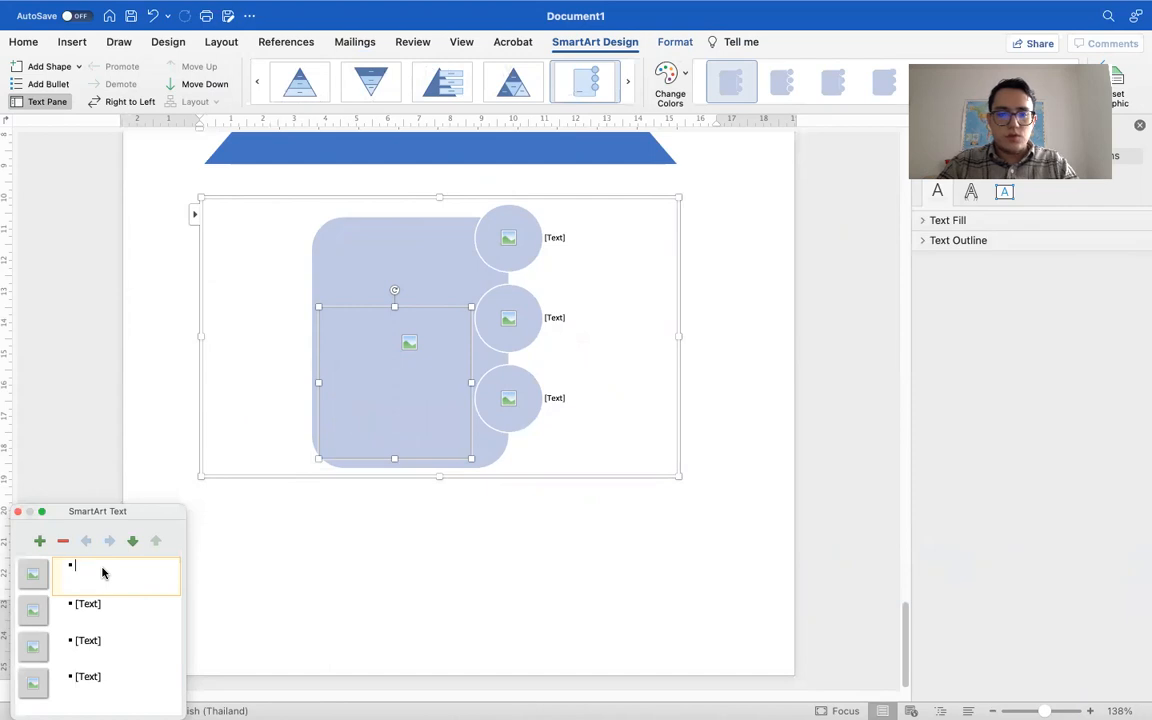
- Fill the large picture box of the Picture SmartArt with Untitled-1.jpg from the Desktop
left_click(31, 577)
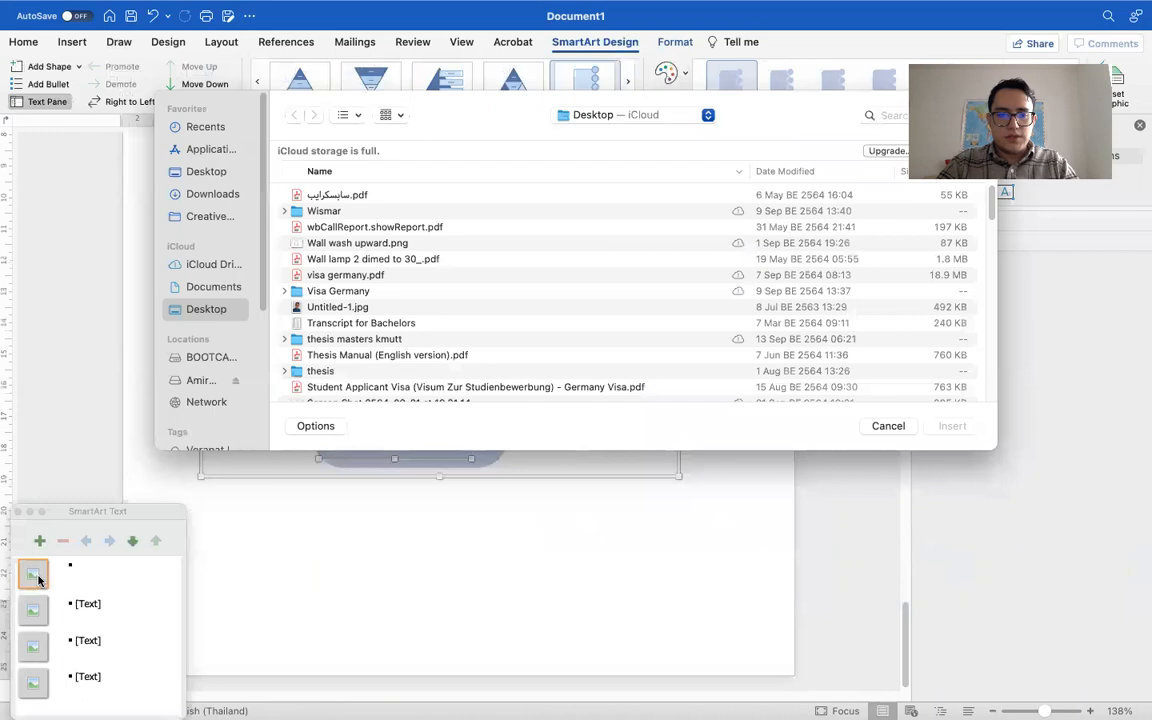
left_click(349, 308)
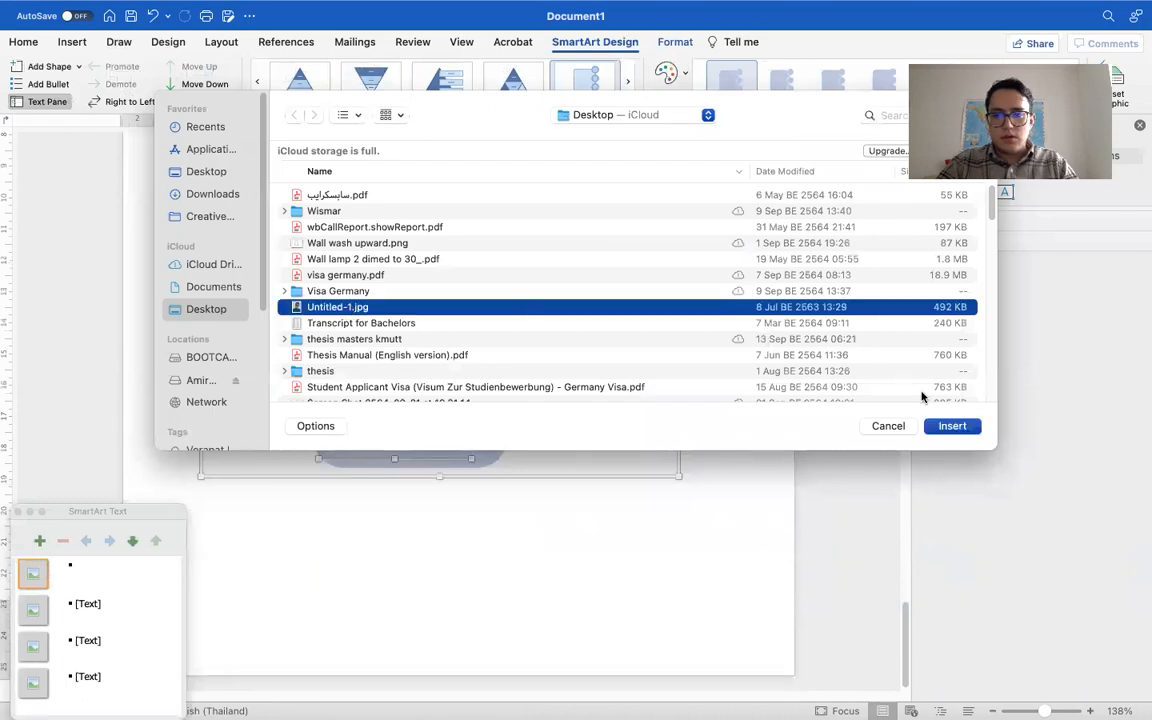
left_click(951, 426)
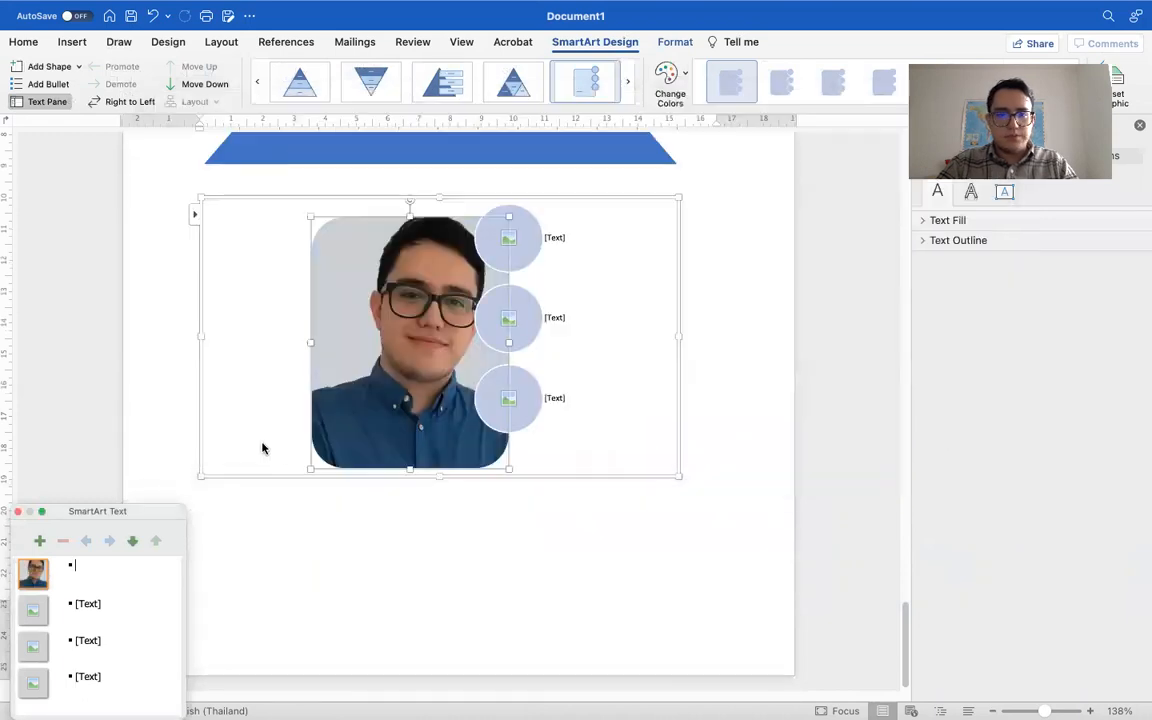
- Fill the first picture circle of the Picture SmartArt with Screen Shot 2564-08-06 at 16.22.30 from the Desktop
left_click(31, 612)
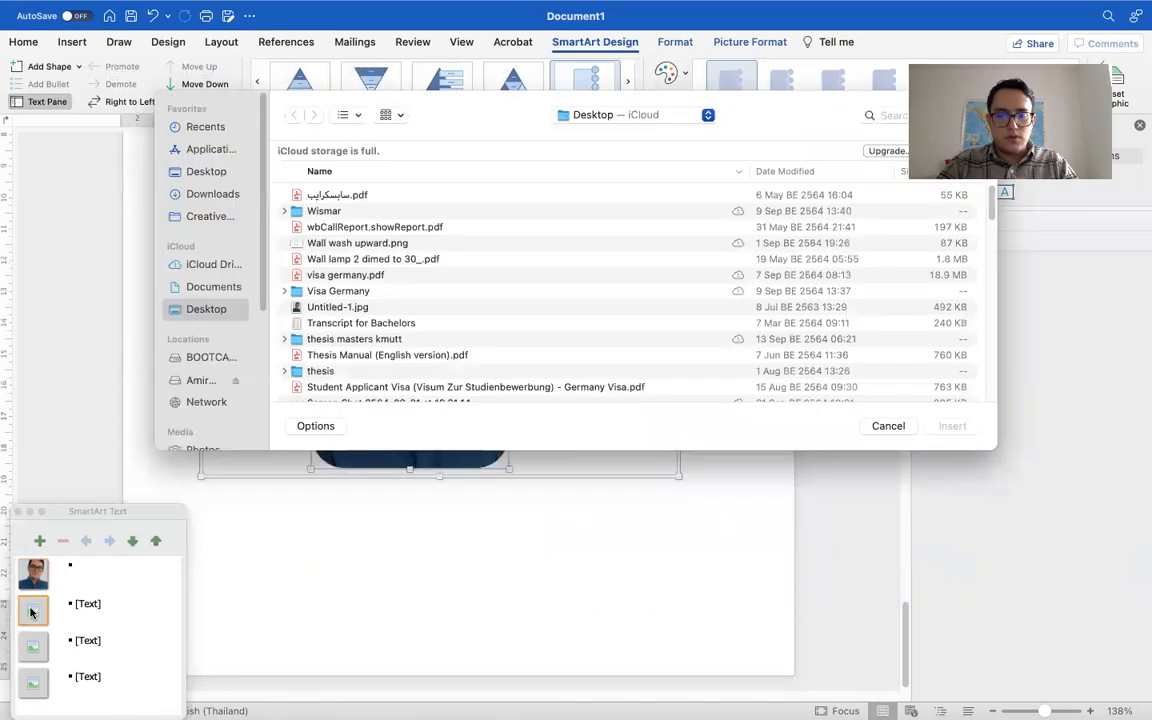
scroll(322, 373, "down", 5)
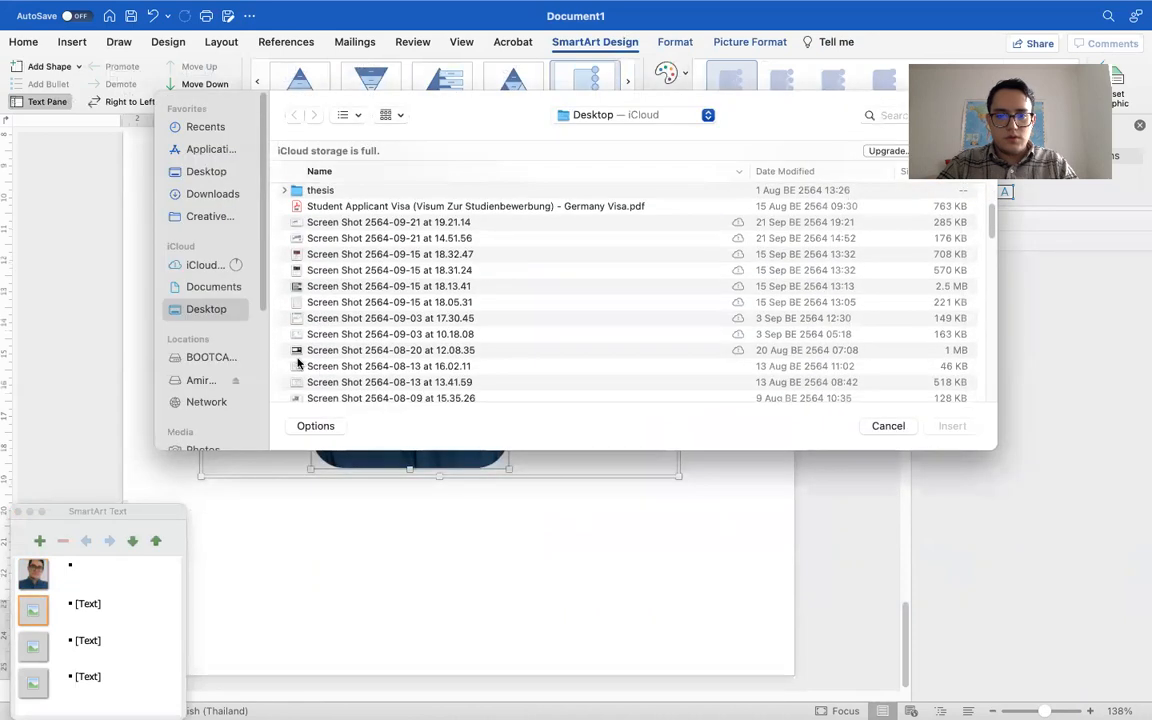
scroll(311, 365, "down", 5)
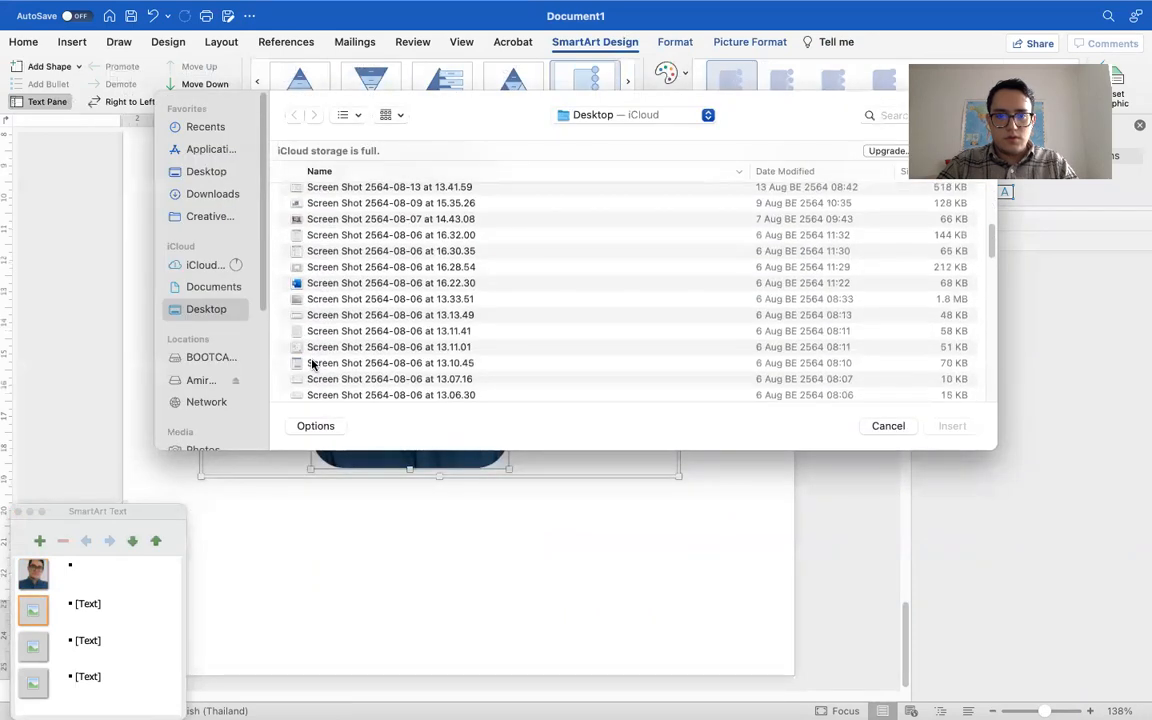
left_click(300, 283)
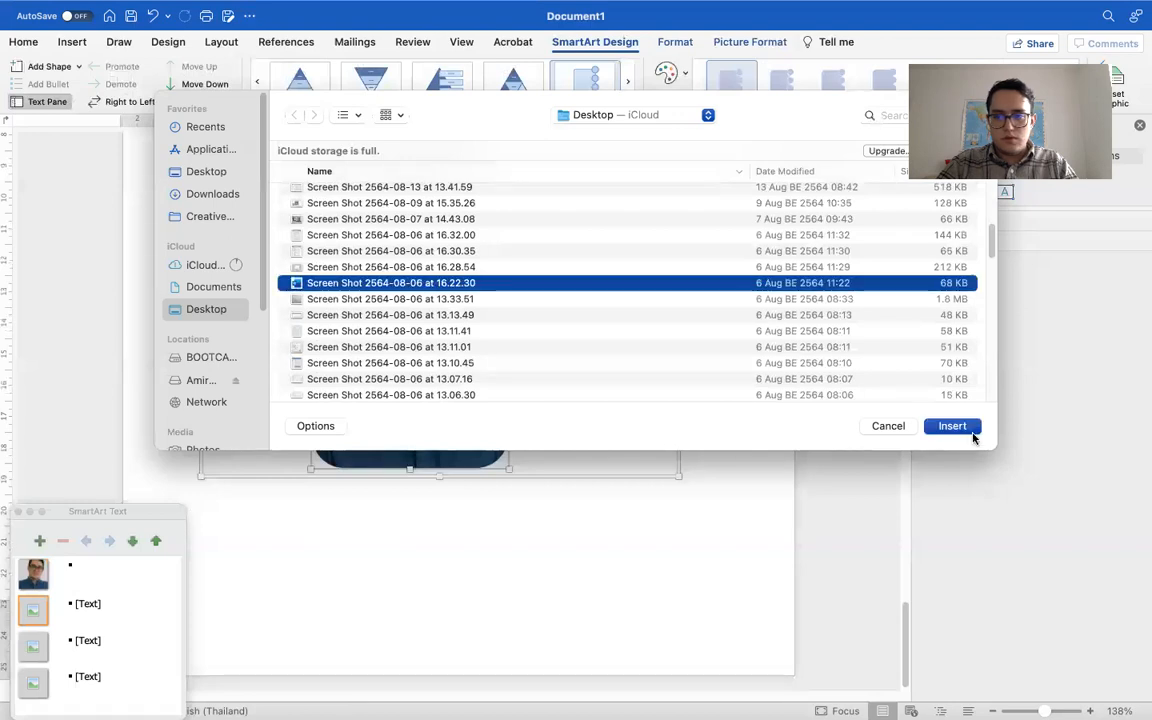
left_click(950, 426)
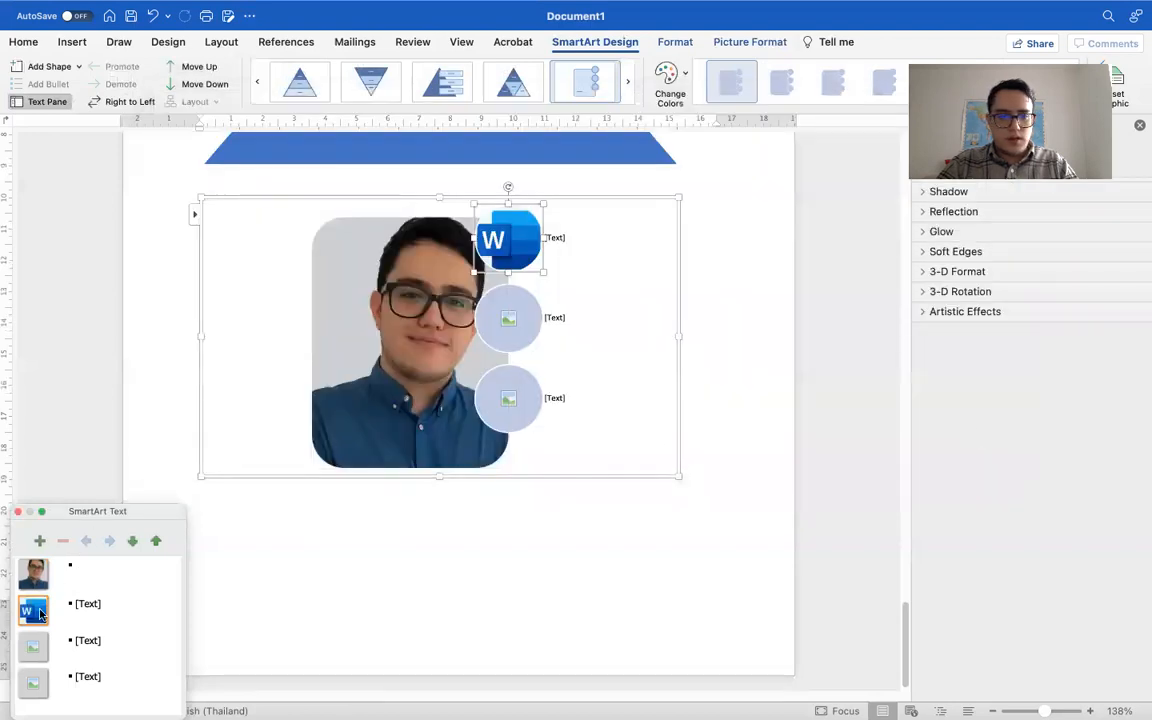
- Fill the second picture circle of the Picture SmartArt with the same Screen Shot 2564-08-06 at 16.22.30
left_click(35, 648)
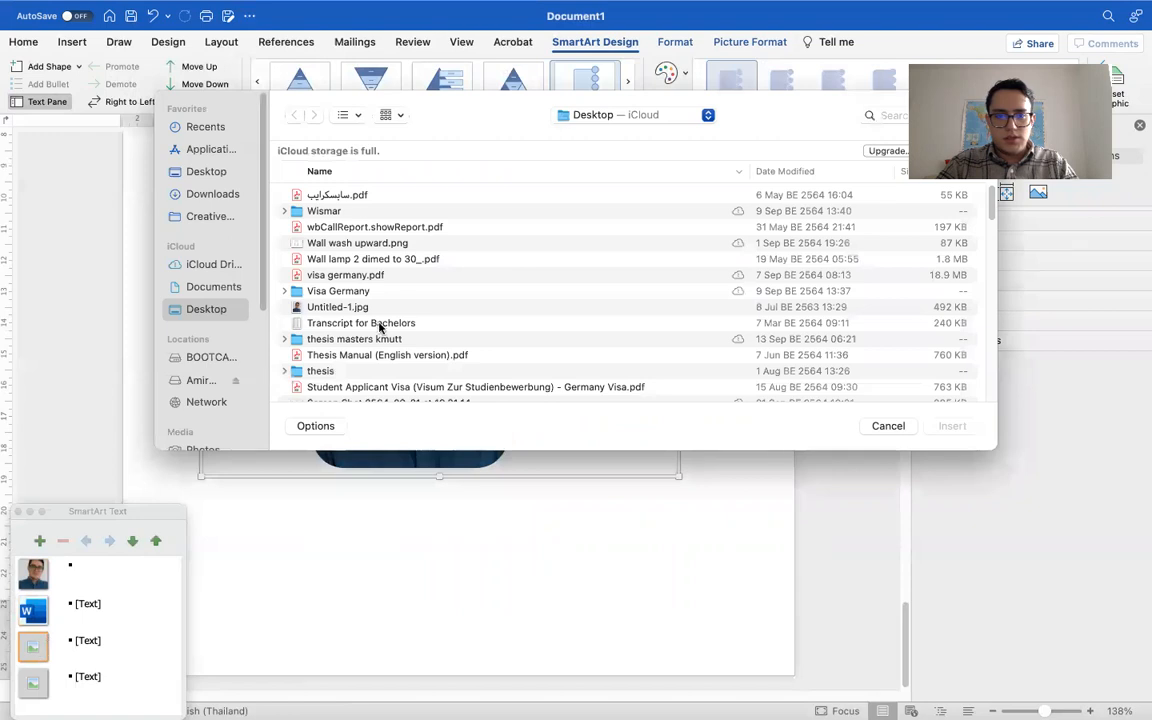
scroll(373, 355, "down", 10)
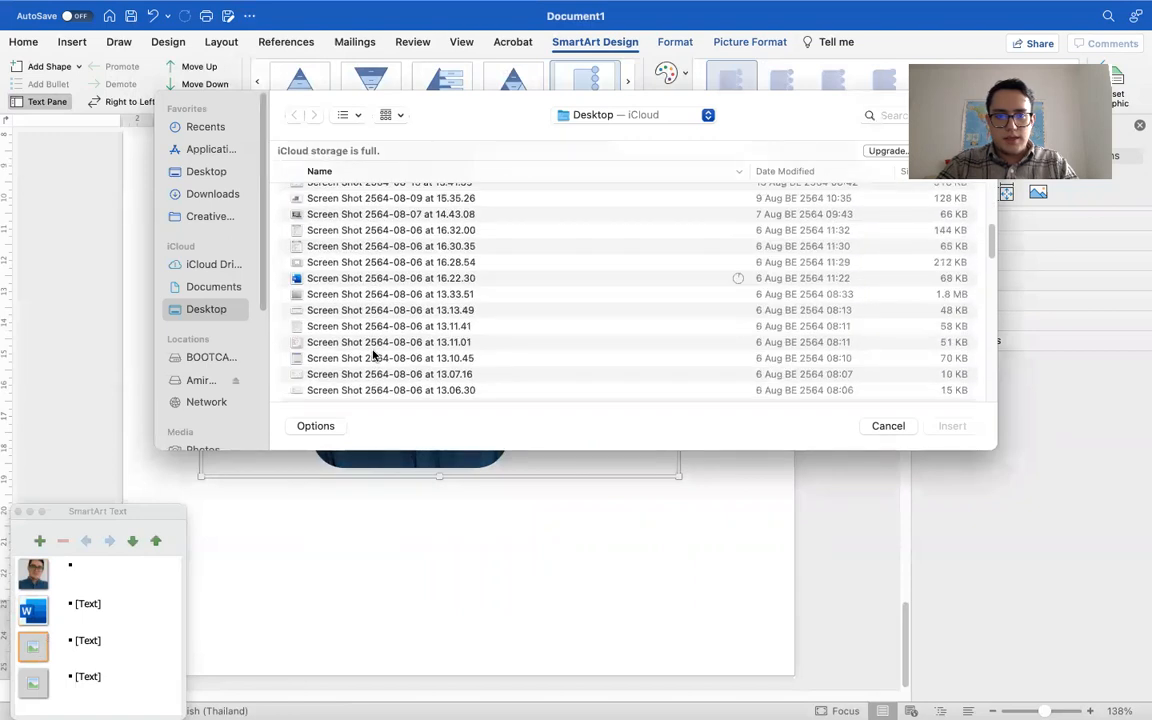
scroll(373, 355, "down", 10)
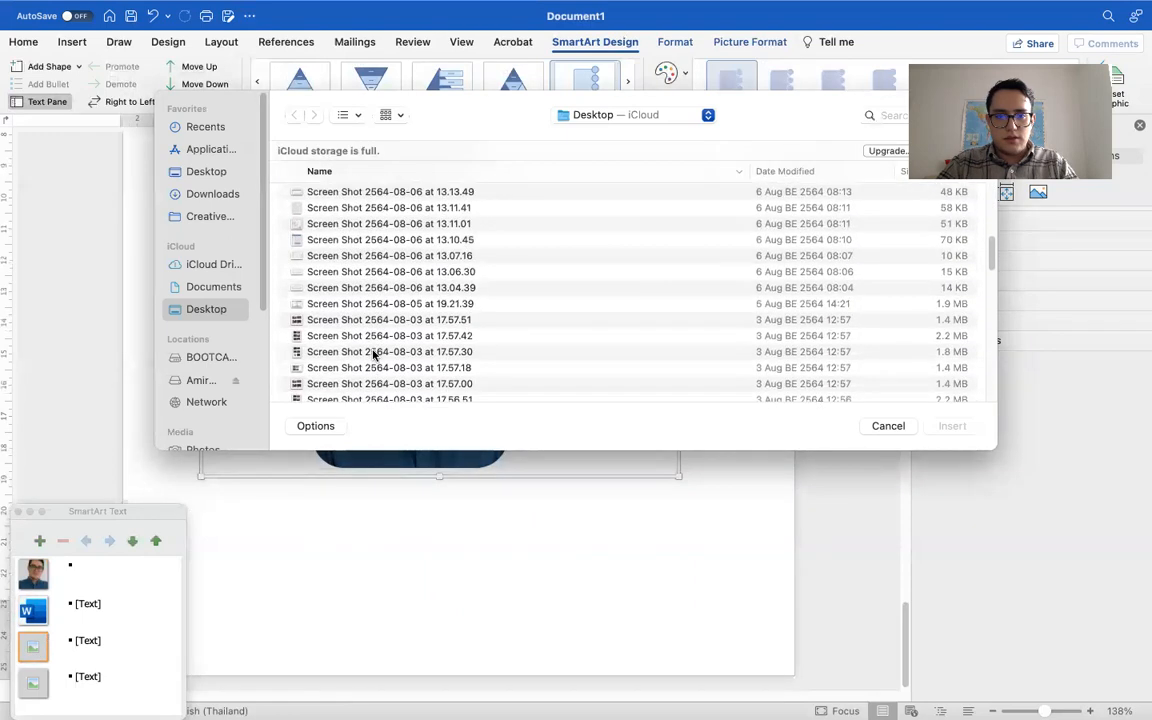
scroll(373, 355, "down", 10)
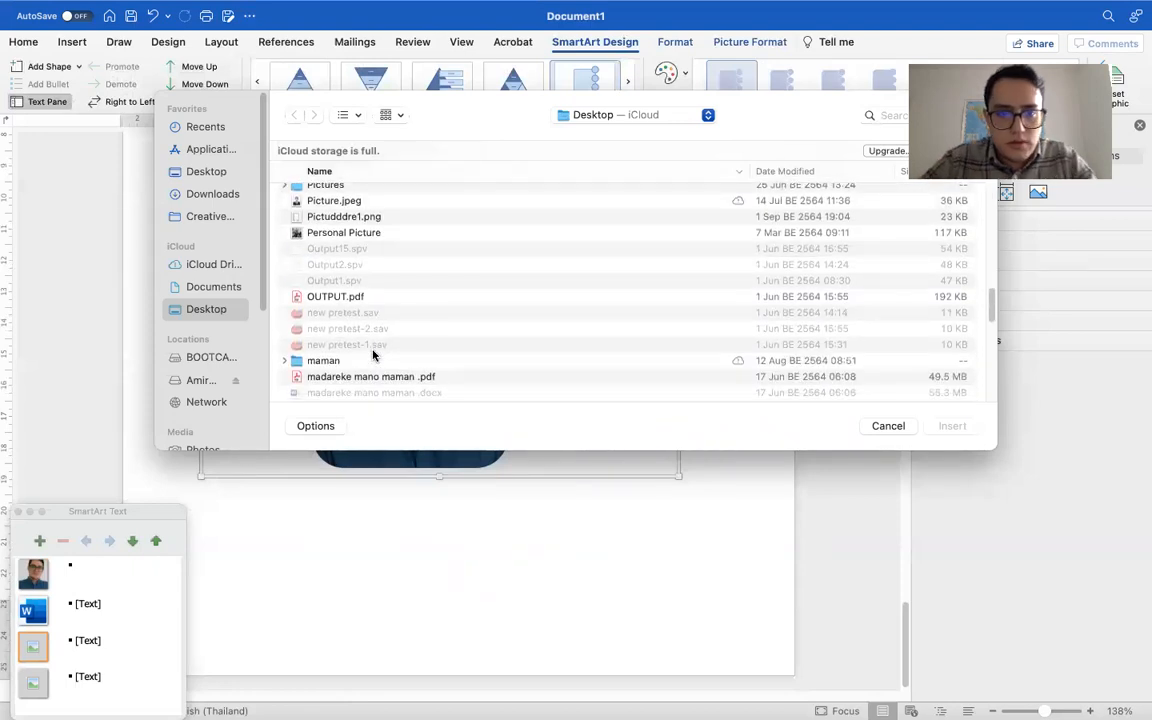
scroll(373, 355, "down", 1)
scroll(373, 355, "down", 10)
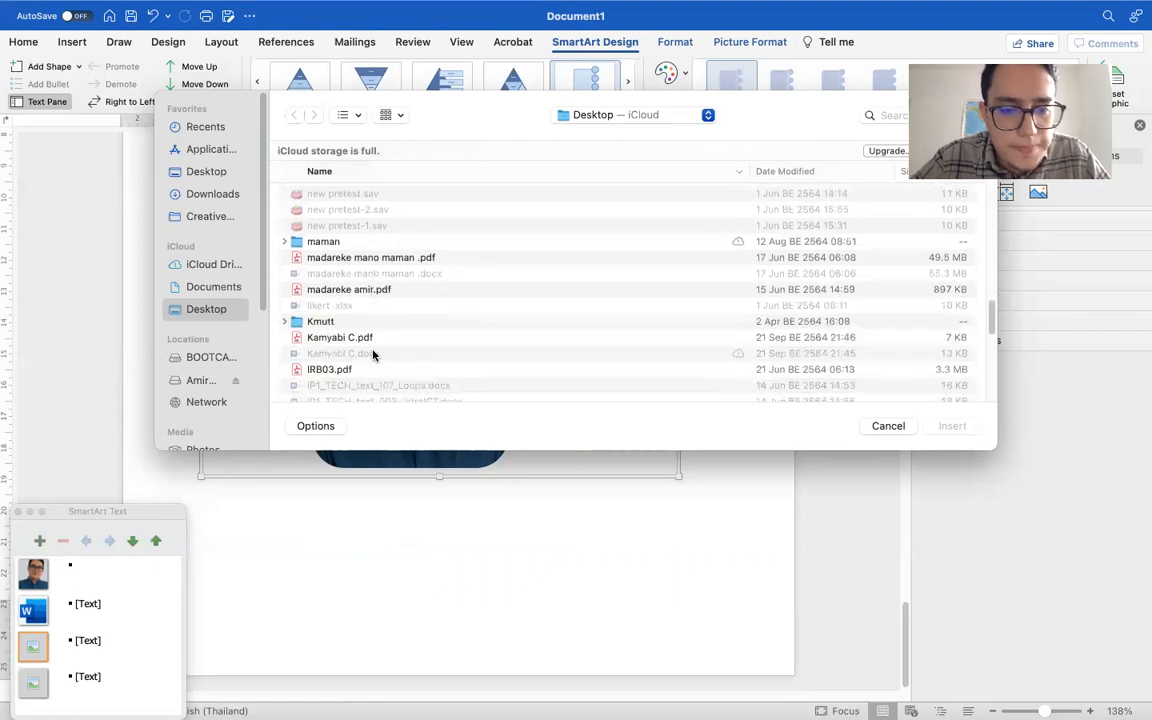
scroll(373, 355, "down", 15)
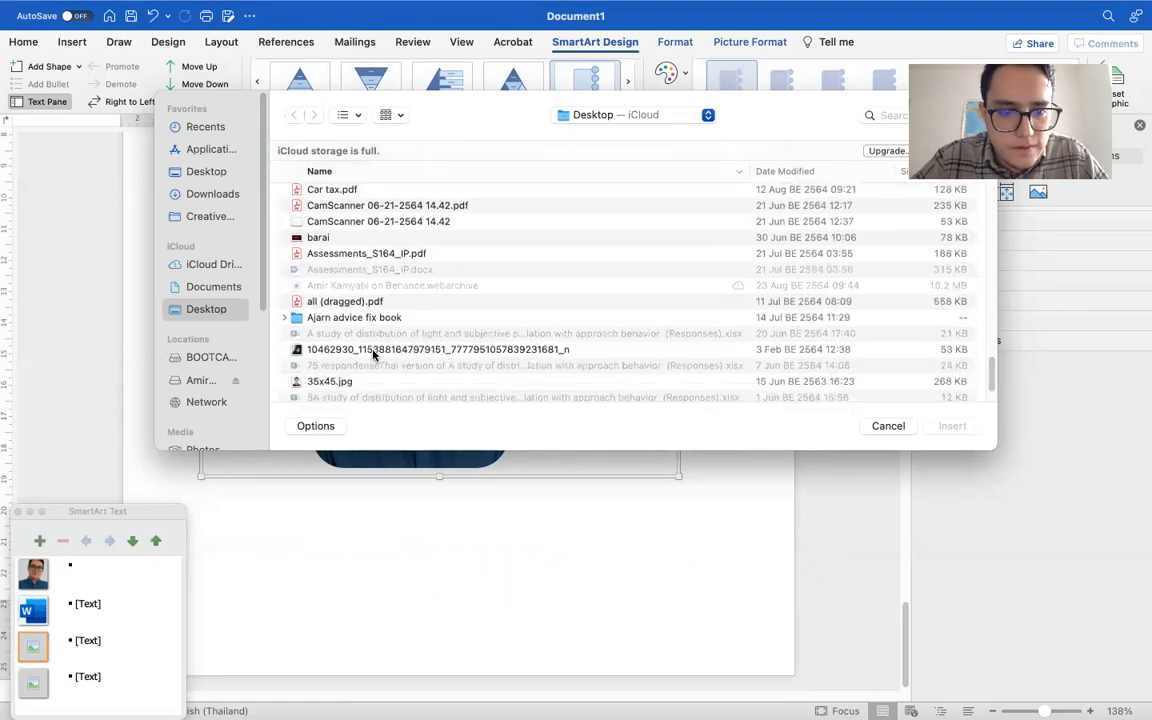
scroll(373, 355, "up", 20)
scroll(373, 355, "up", 3)
scroll(360, 350, "down", 6)
scroll(357, 346, "down", 15)
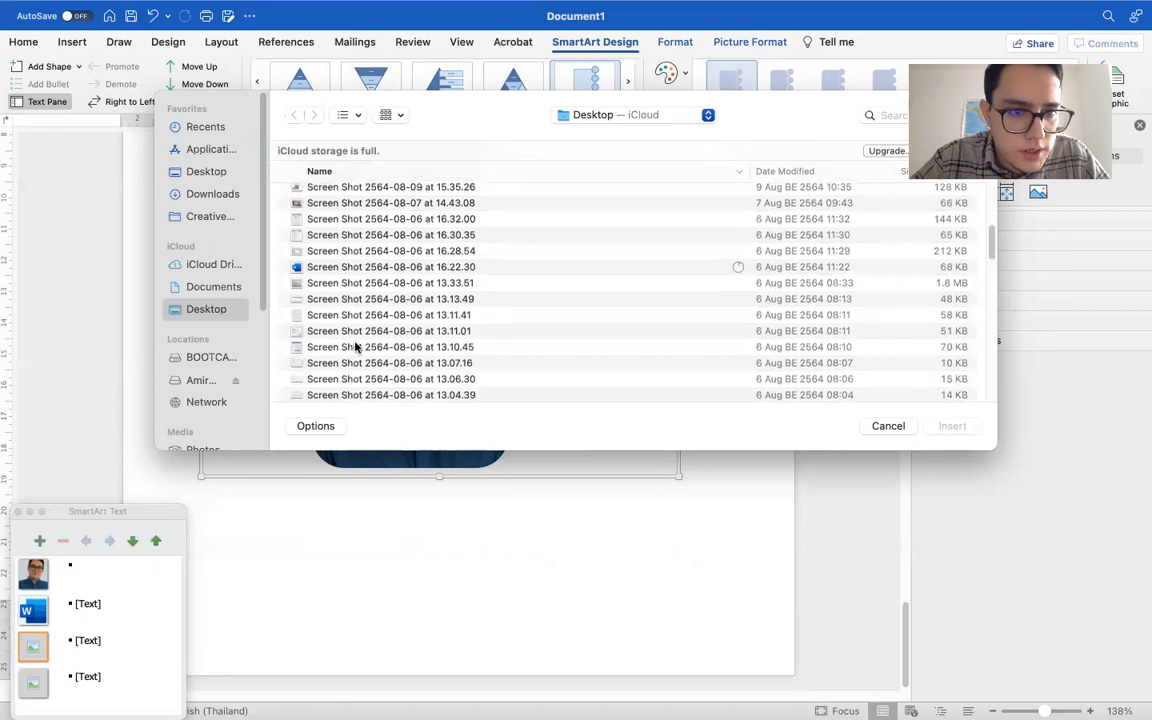
left_click(292, 265)
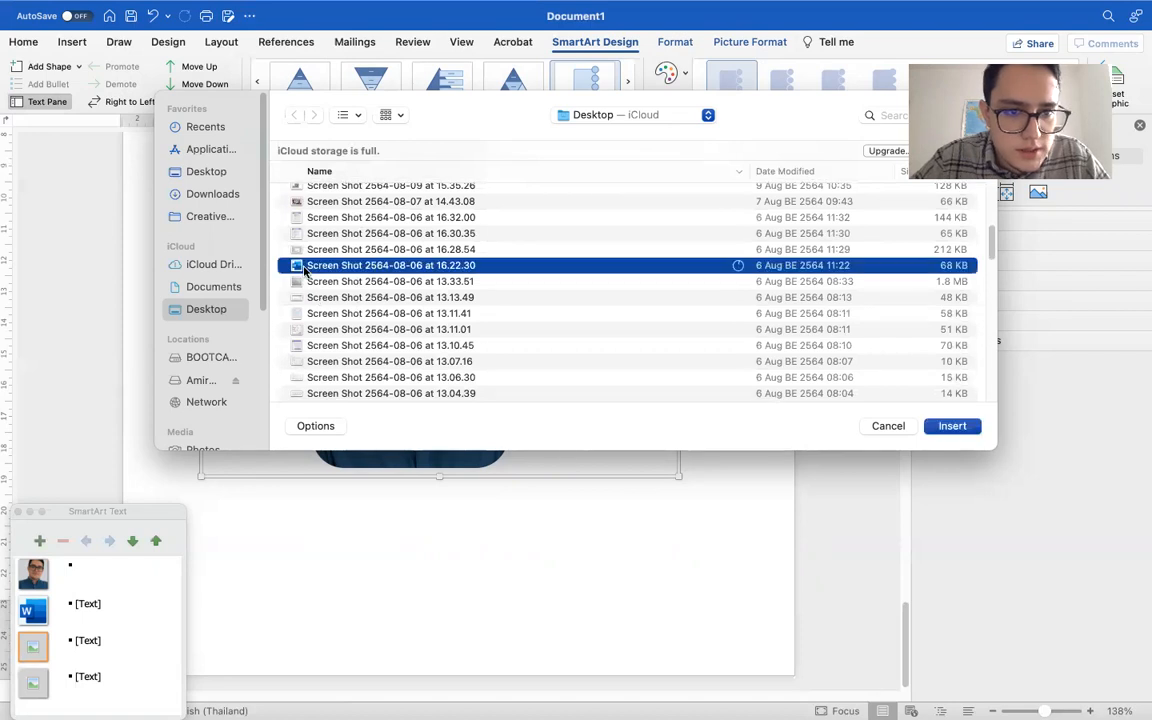
left_click(952, 426)
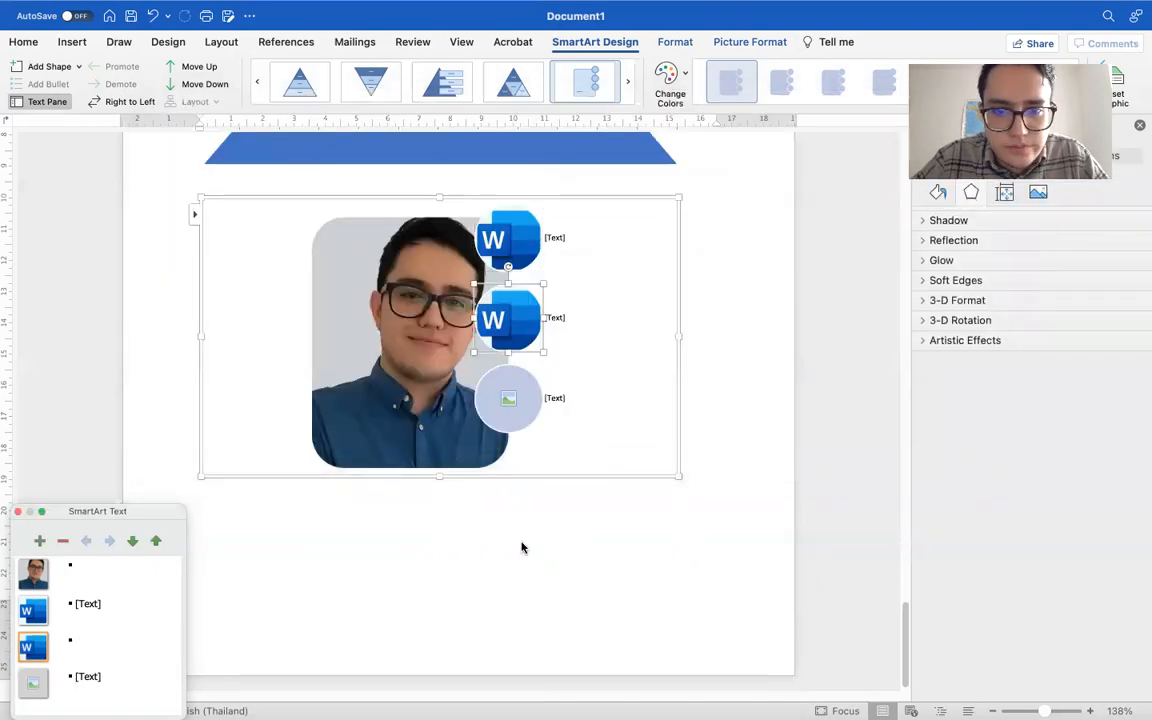
- Fill the third picture circle of the Picture SmartArt with Untitled-1.jpg from the Desktop
left_click(33, 683)
scroll(403, 308, "down", 3)
scroll(403, 308, "down", 2)
left_click(345, 231)
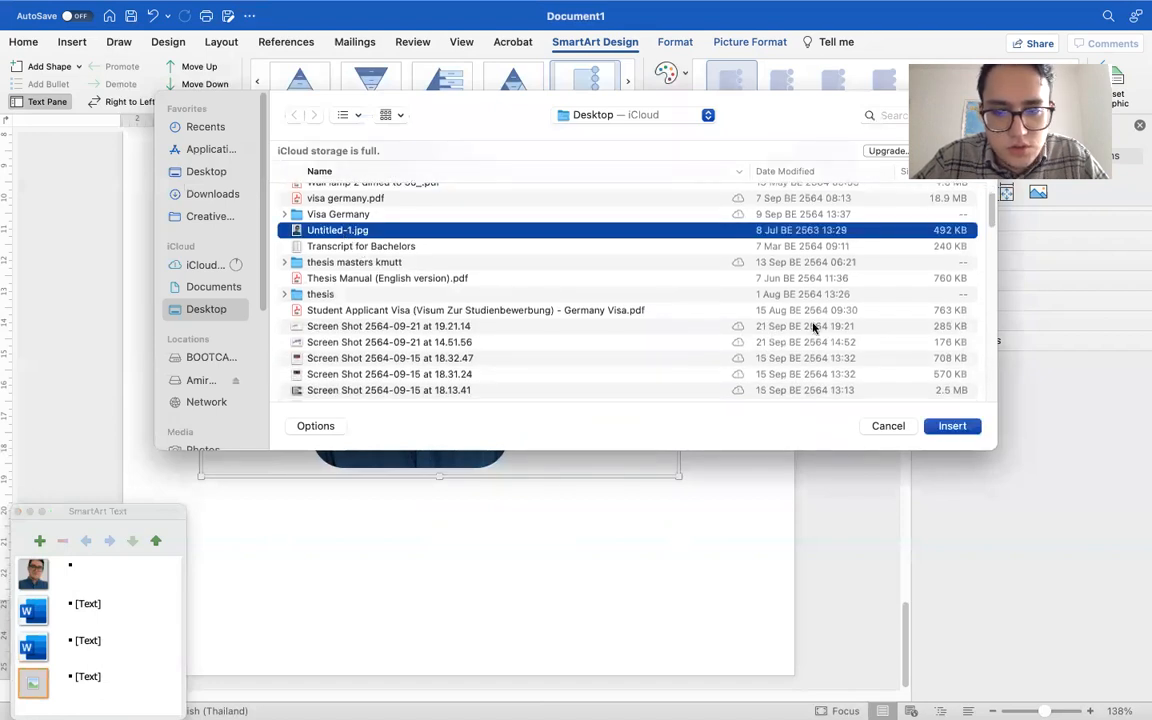
left_click(949, 428)
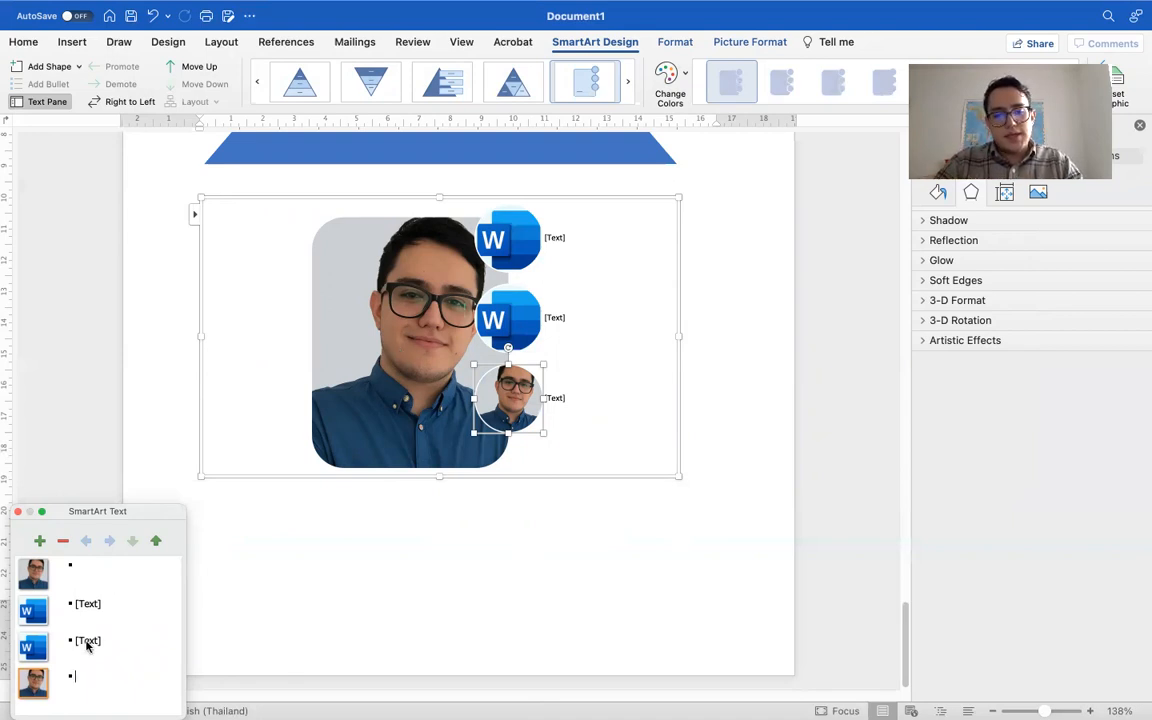
- Caption the large picture with the person's first name and the first picture circle with "Ms Word"
left_click(83, 570)
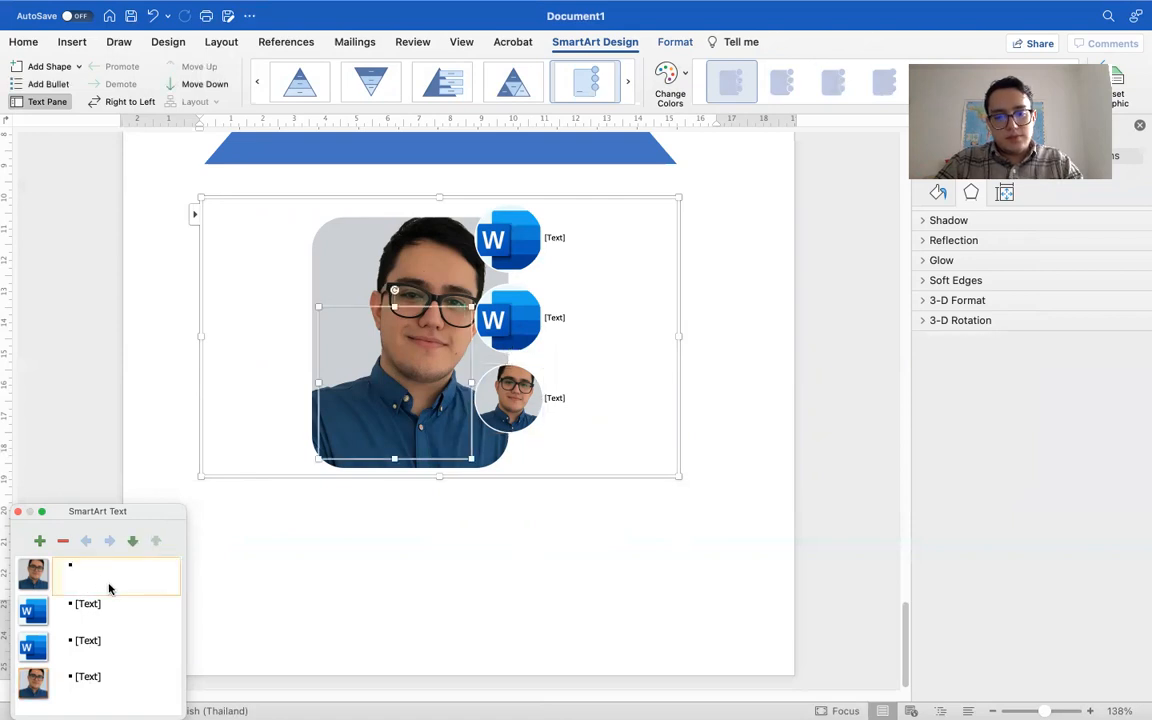
type("S")
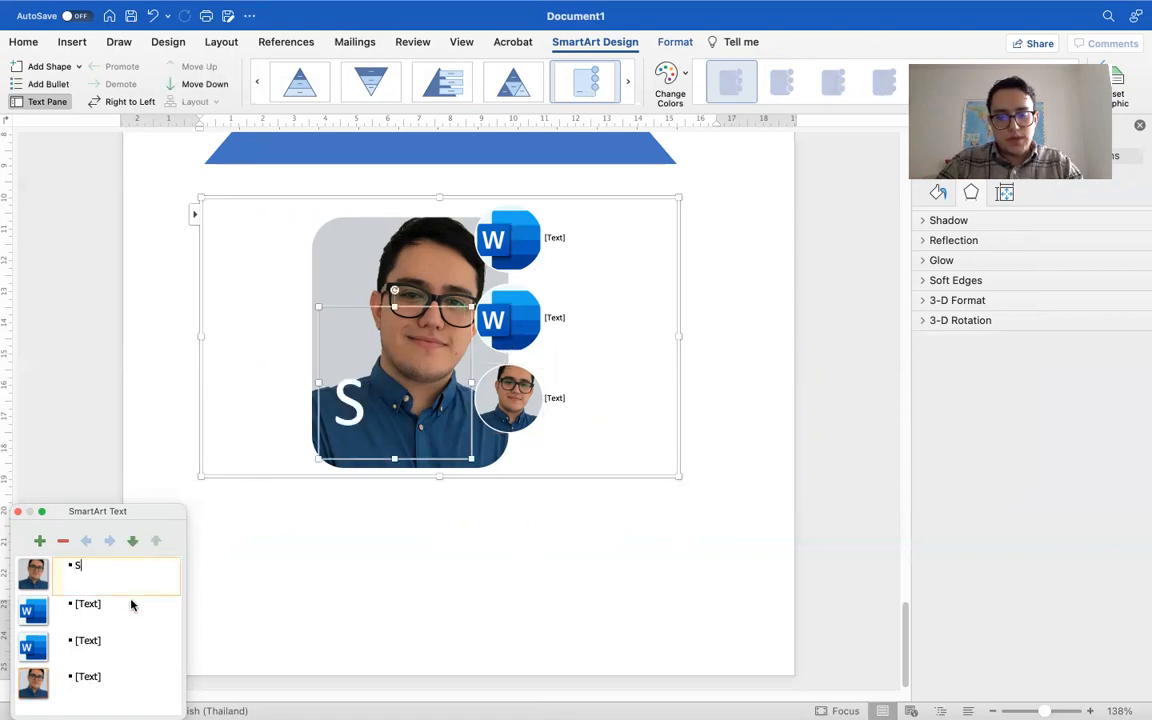
key("BackSpace")
type("Amir")
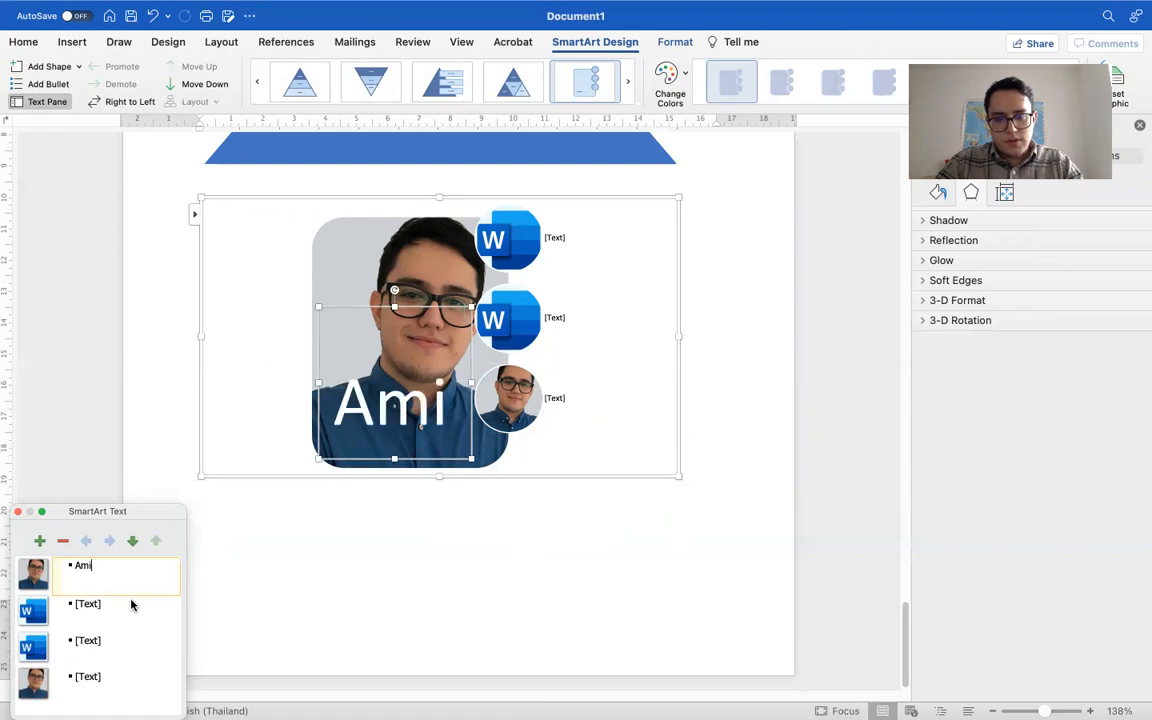
left_click(103, 600)
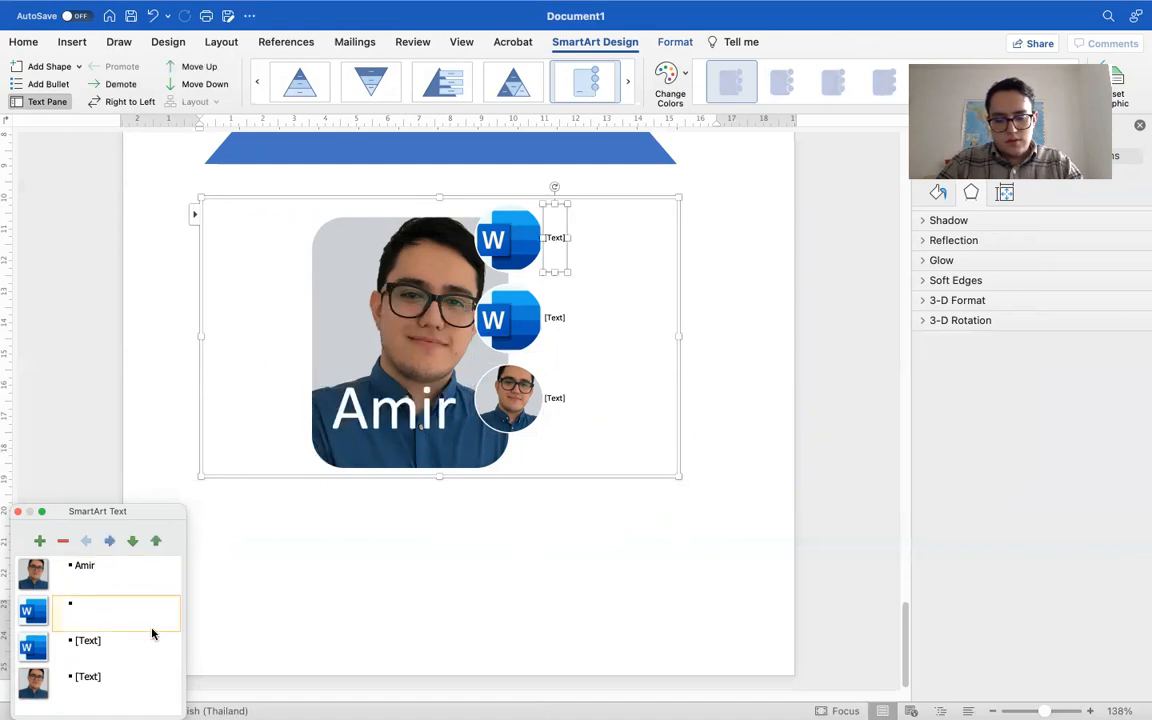
type("Word")
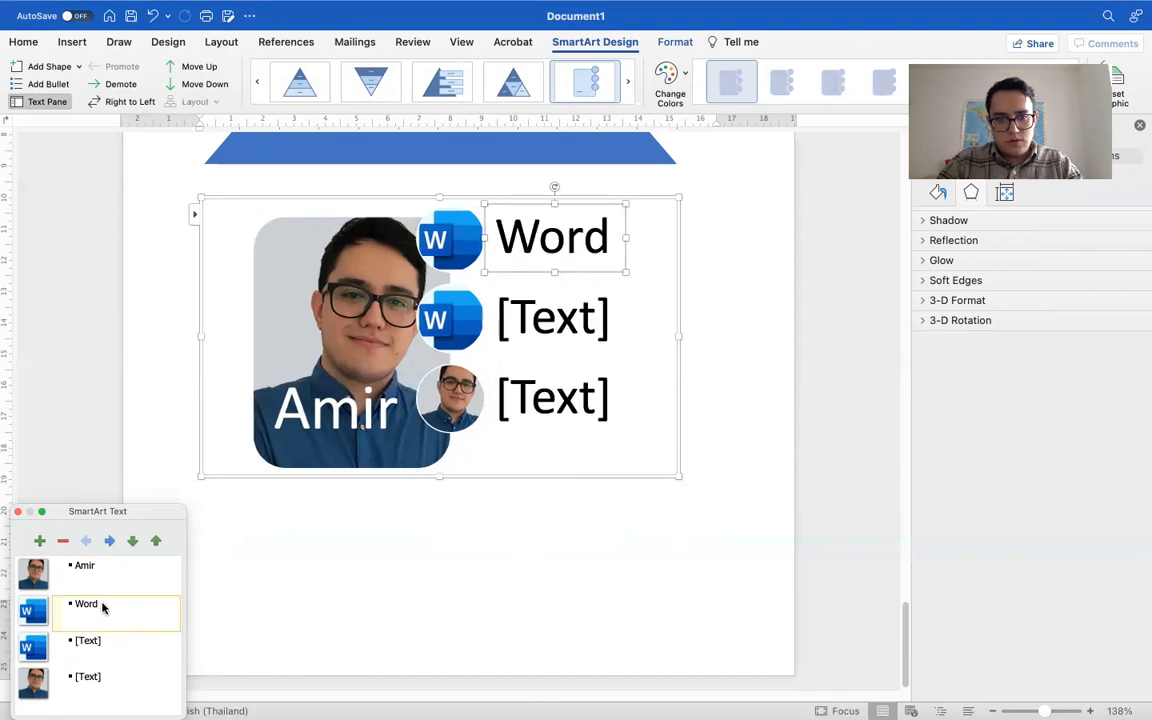
type("Ms")
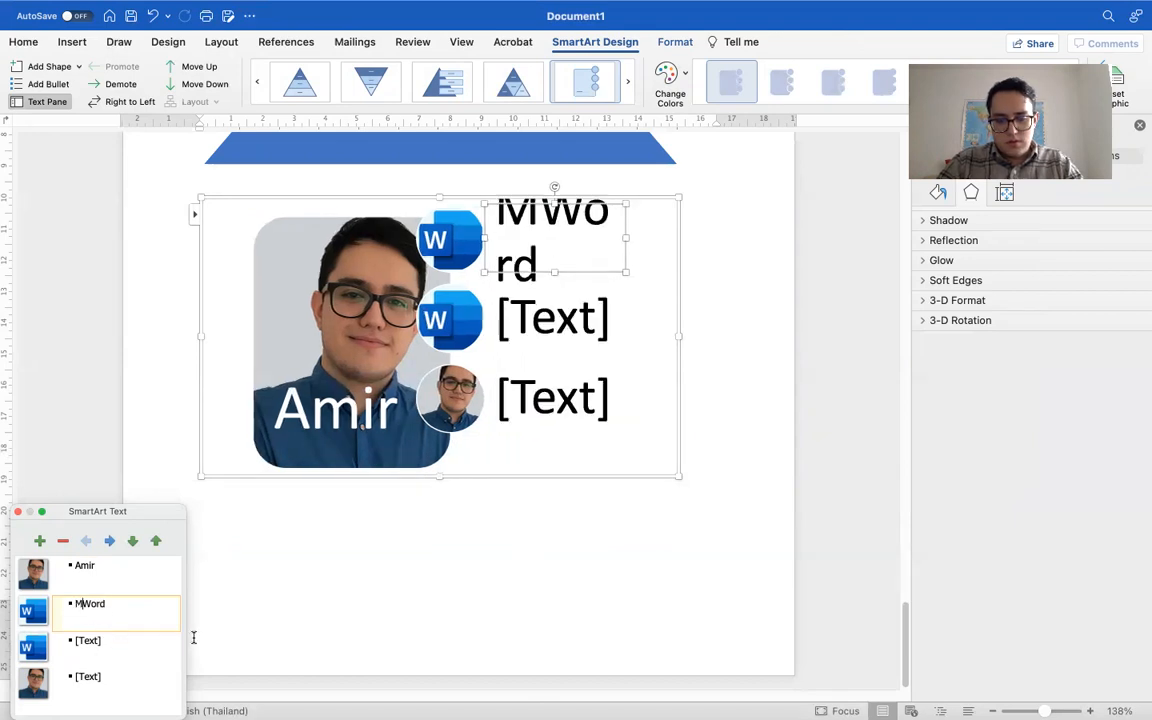
- Caption the second picture circle "Ms Paint" and the third "Ms Excel", and leave the Picture SmartArt
left_click(122, 645)
type("Ms ")
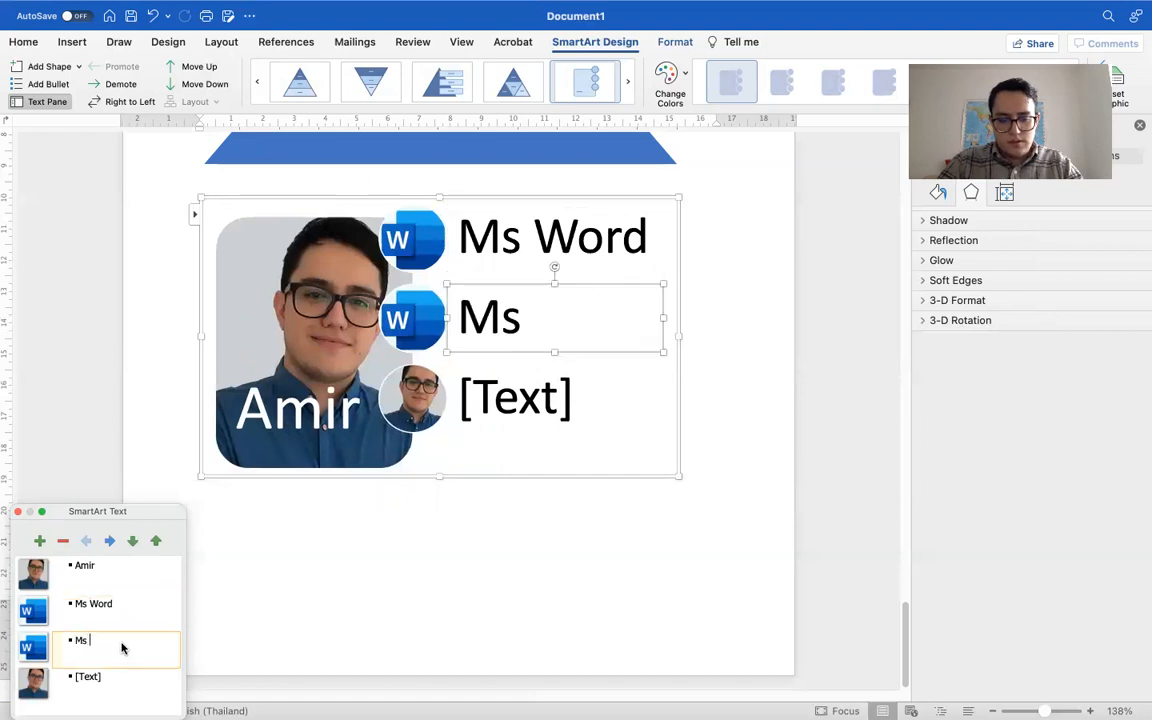
type("Paint")
left_click(106, 679)
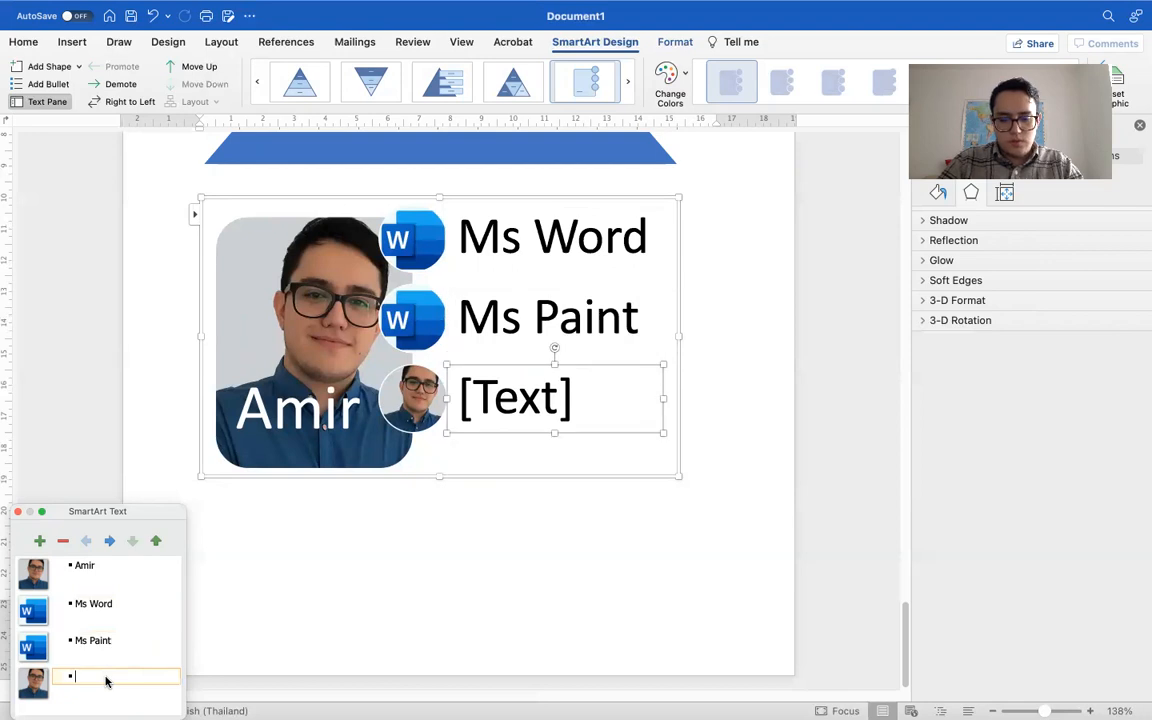
type("Ms Excel")
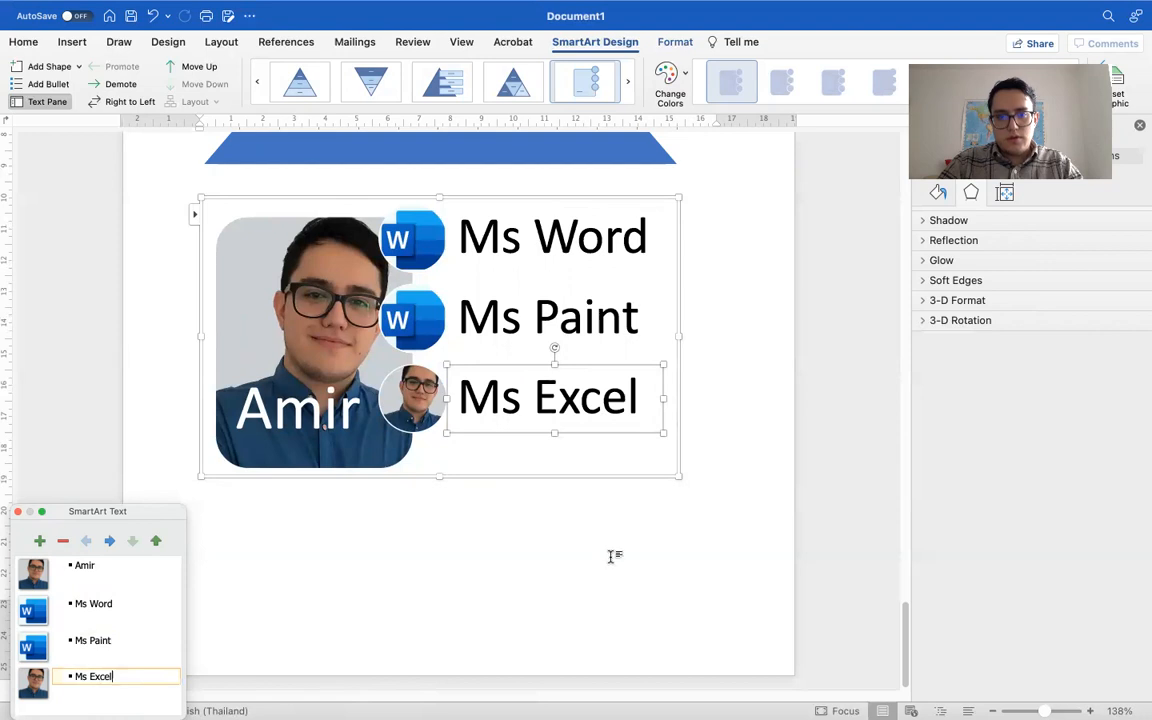
left_click(766, 458)
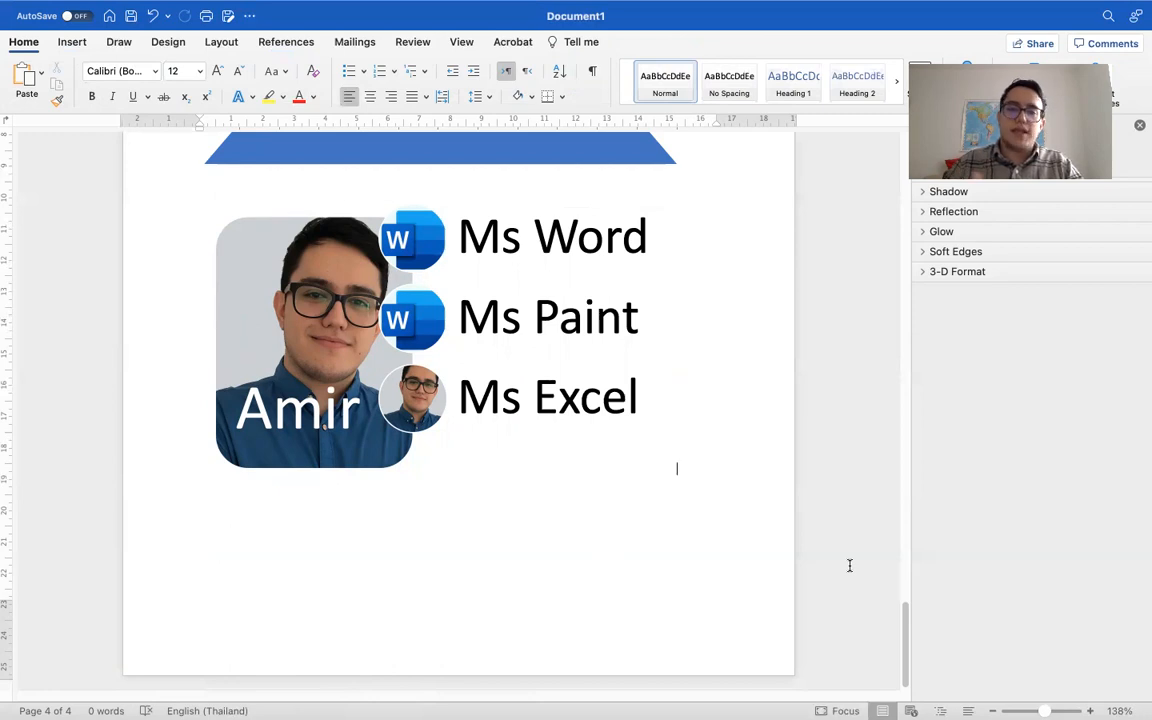
- Select the whole animal List SmartArt on the first page and show its SmartArt design options
scroll(849, 566, "up", 15)
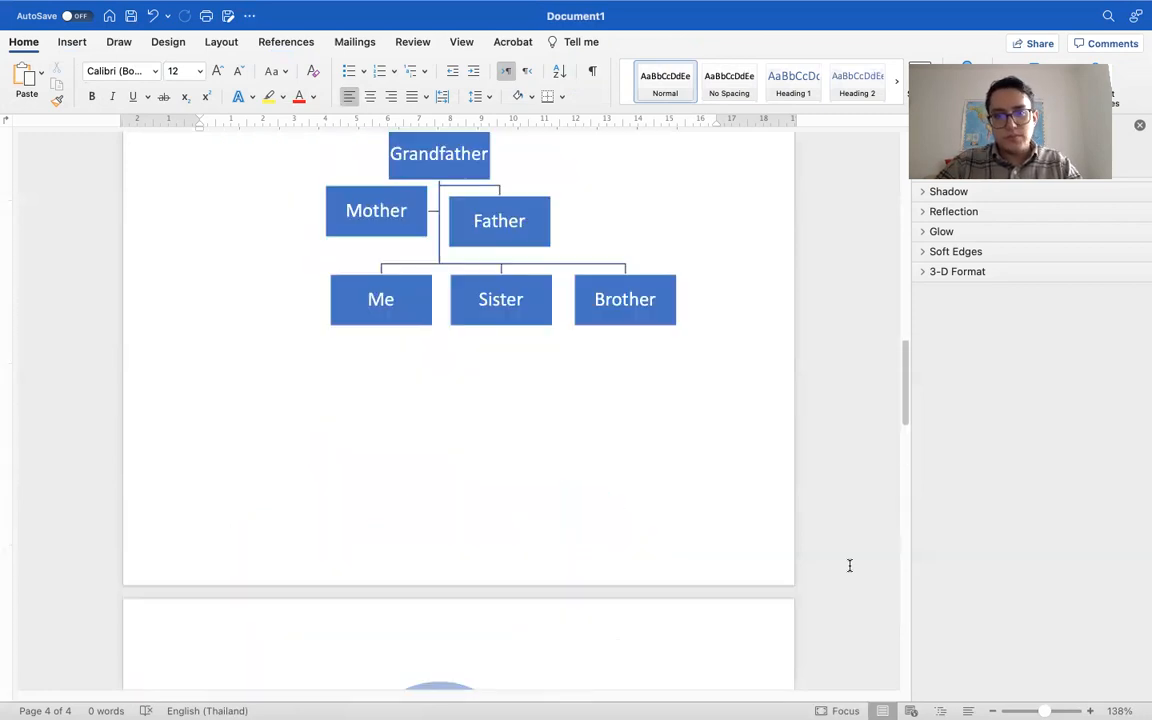
scroll(800, 545, "down", 2)
left_click(558, 294)
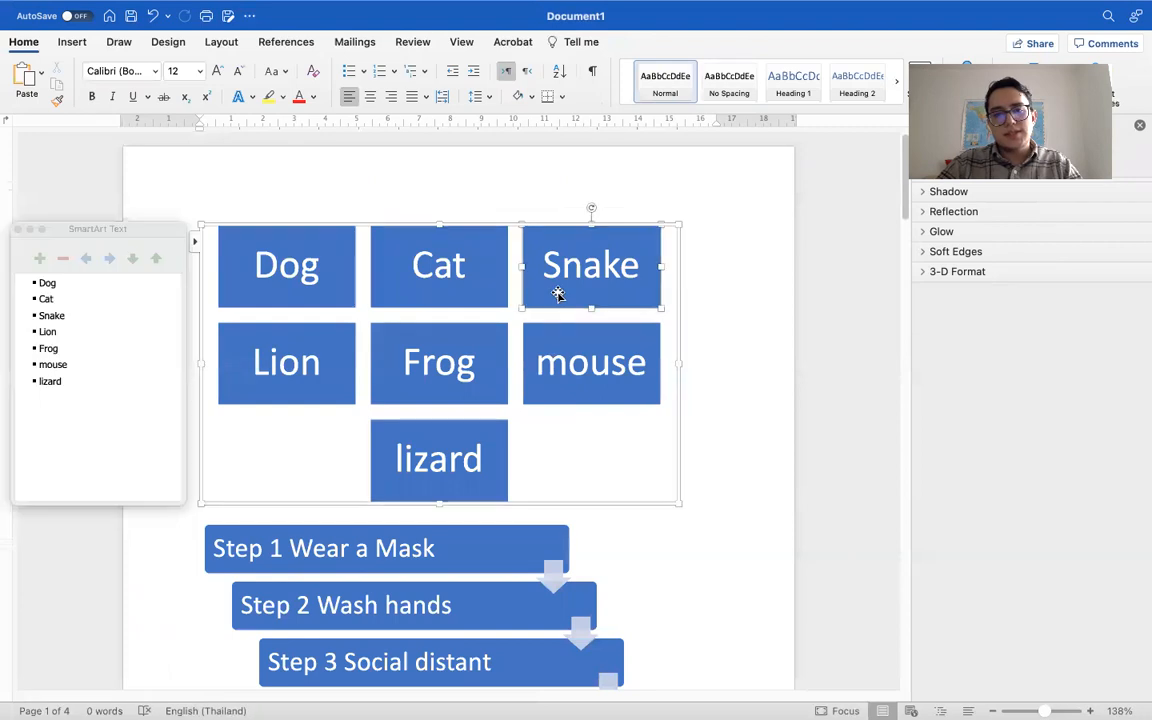
left_click(478, 227)
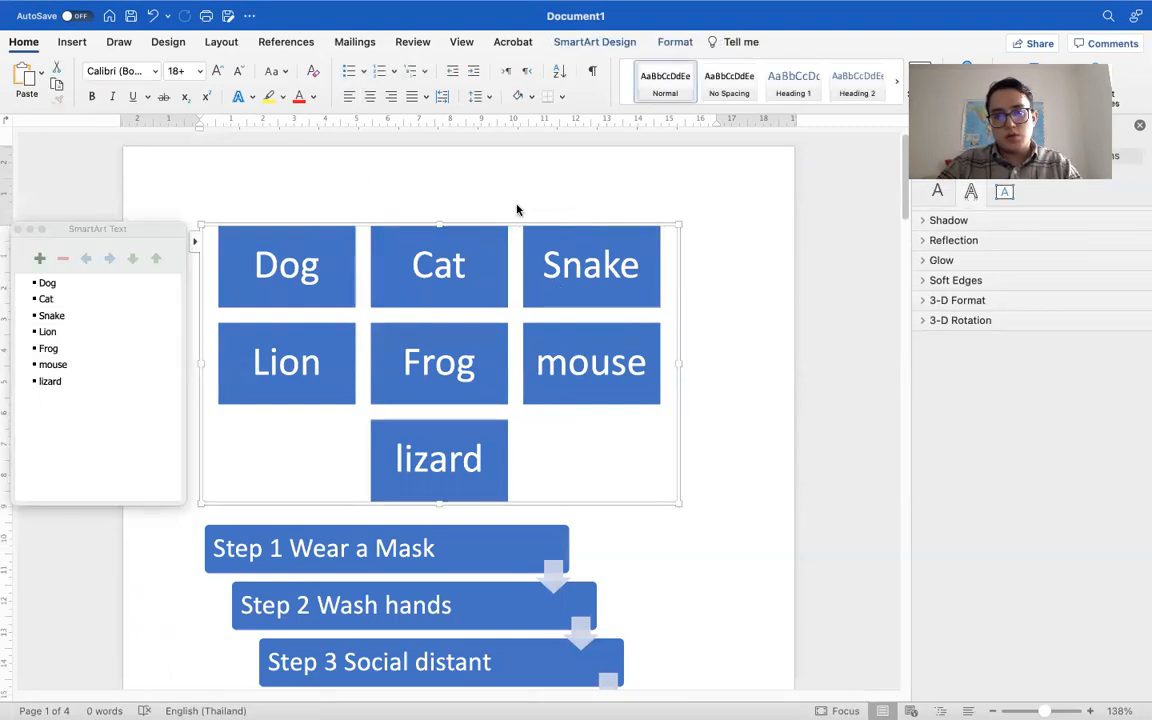
left_click(574, 45)
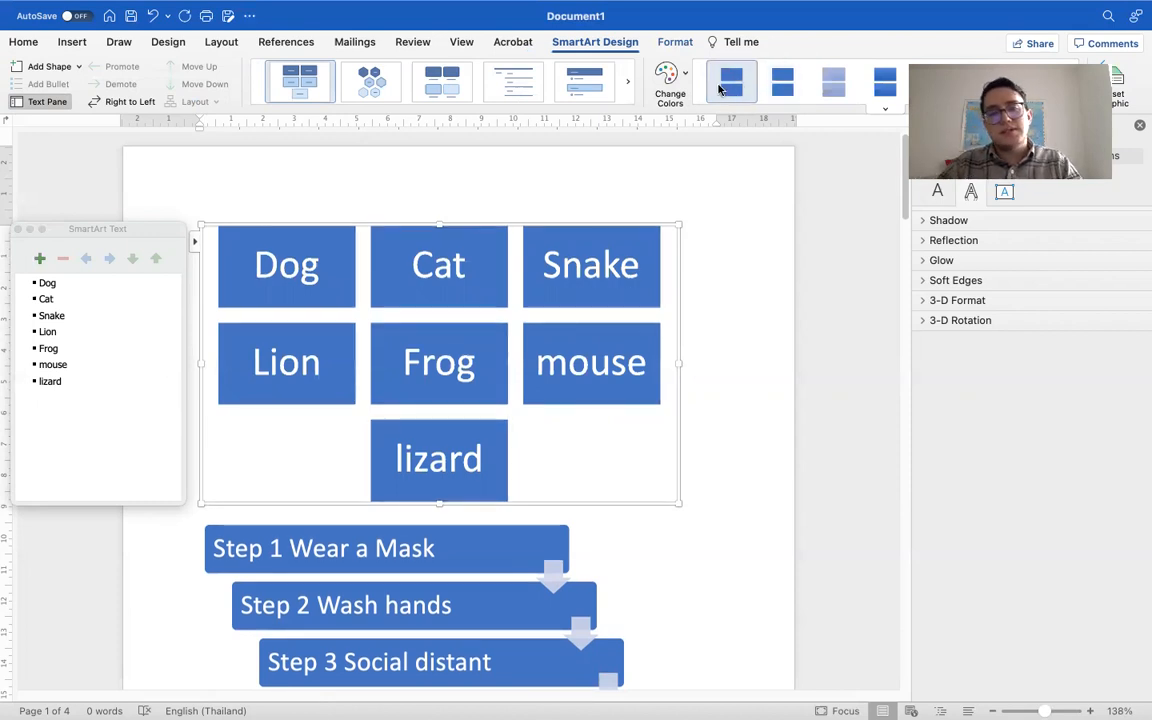
- Try the first Colorful scheme and the outlined Accent 2 scheme on the animal List SmartArt
left_click(666, 85)
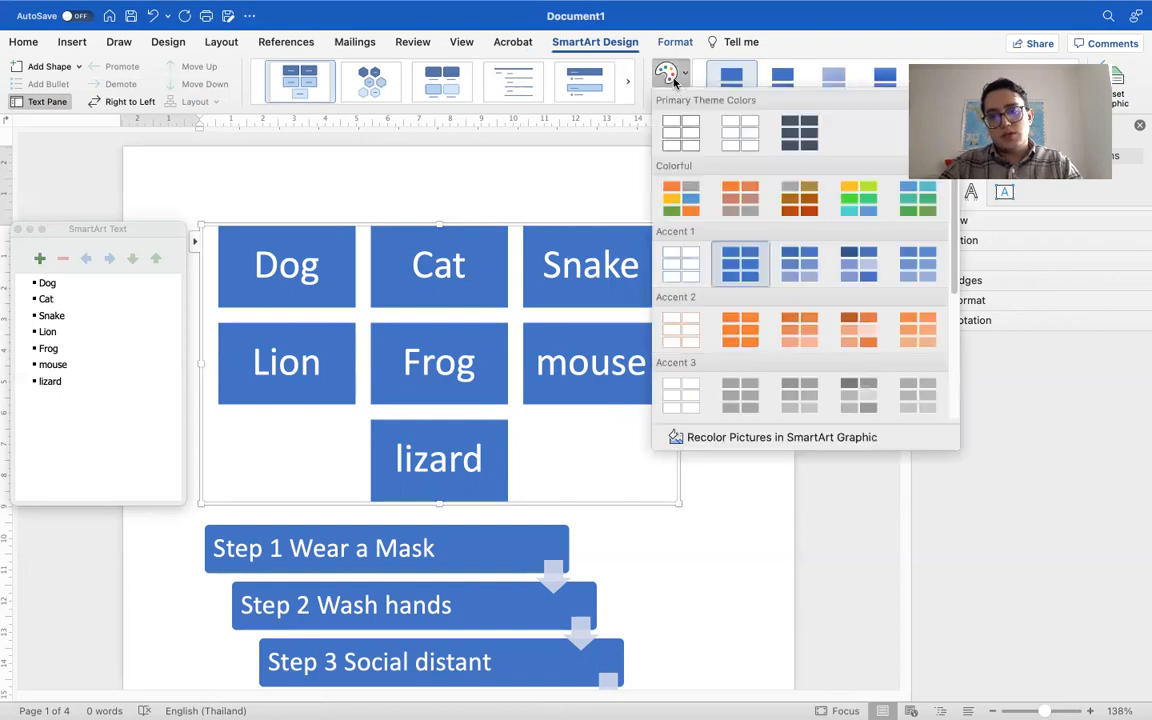
left_click(680, 197)
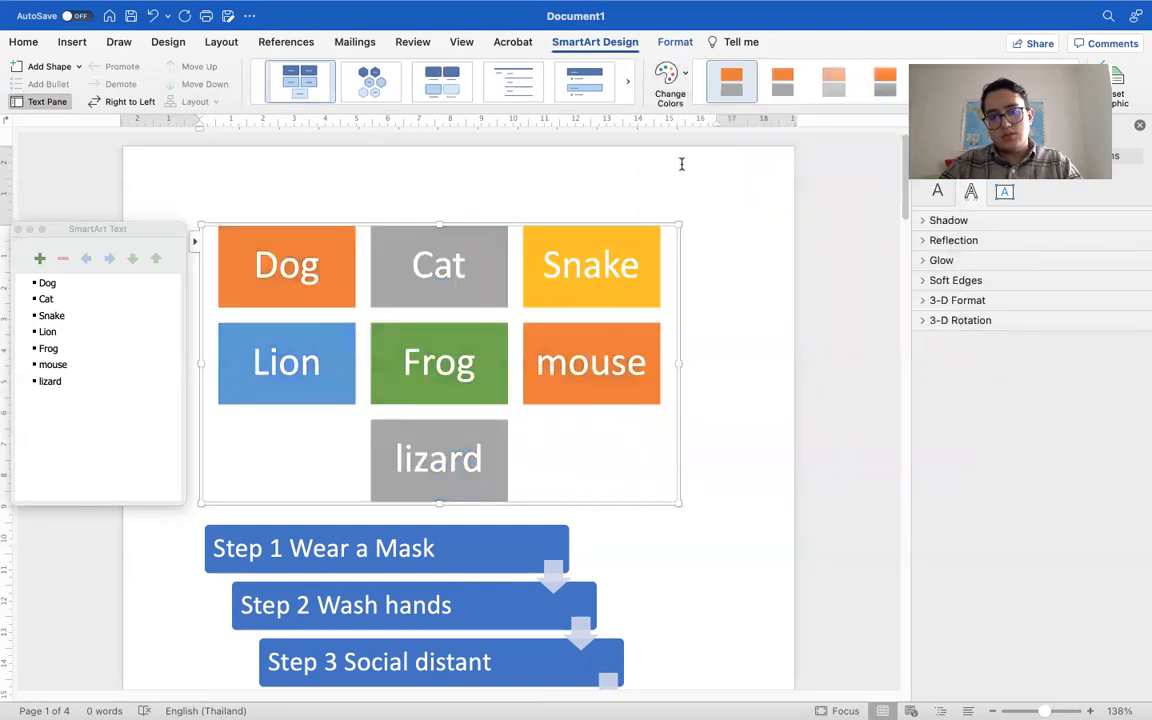
left_click(670, 78)
left_click(675, 326)
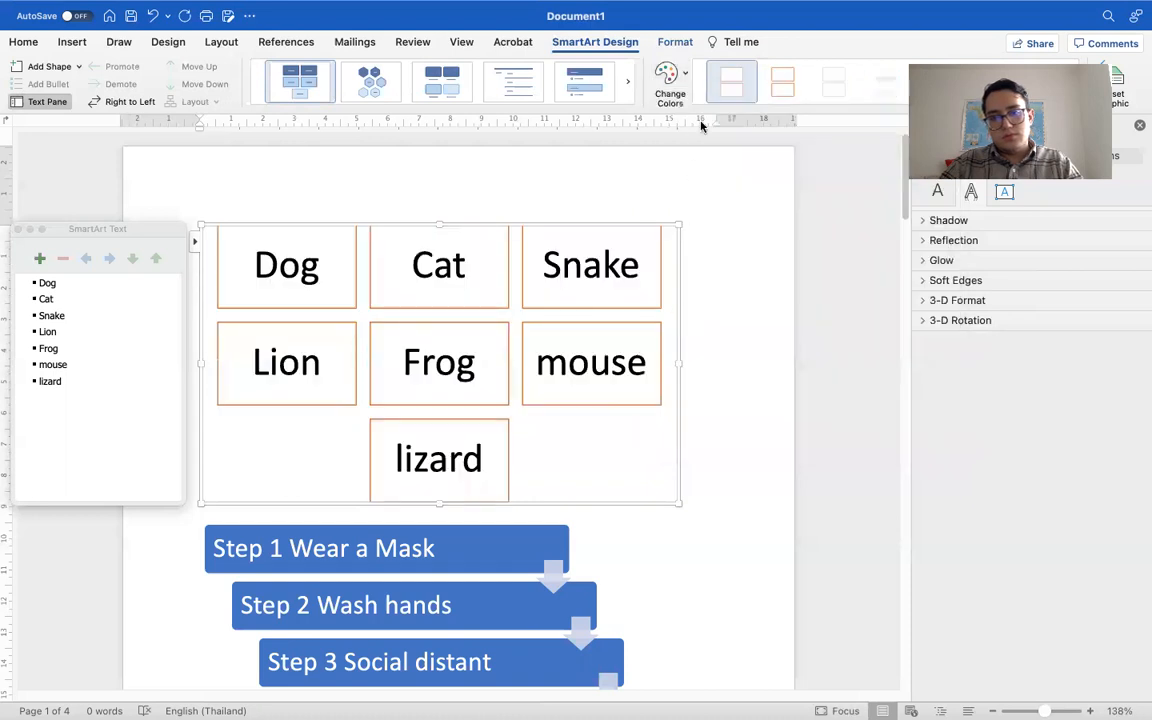
- Recolor the animal List SmartArt with the fourth Accent 2 scheme, in mixed dark and light orange shades
left_click(668, 78)
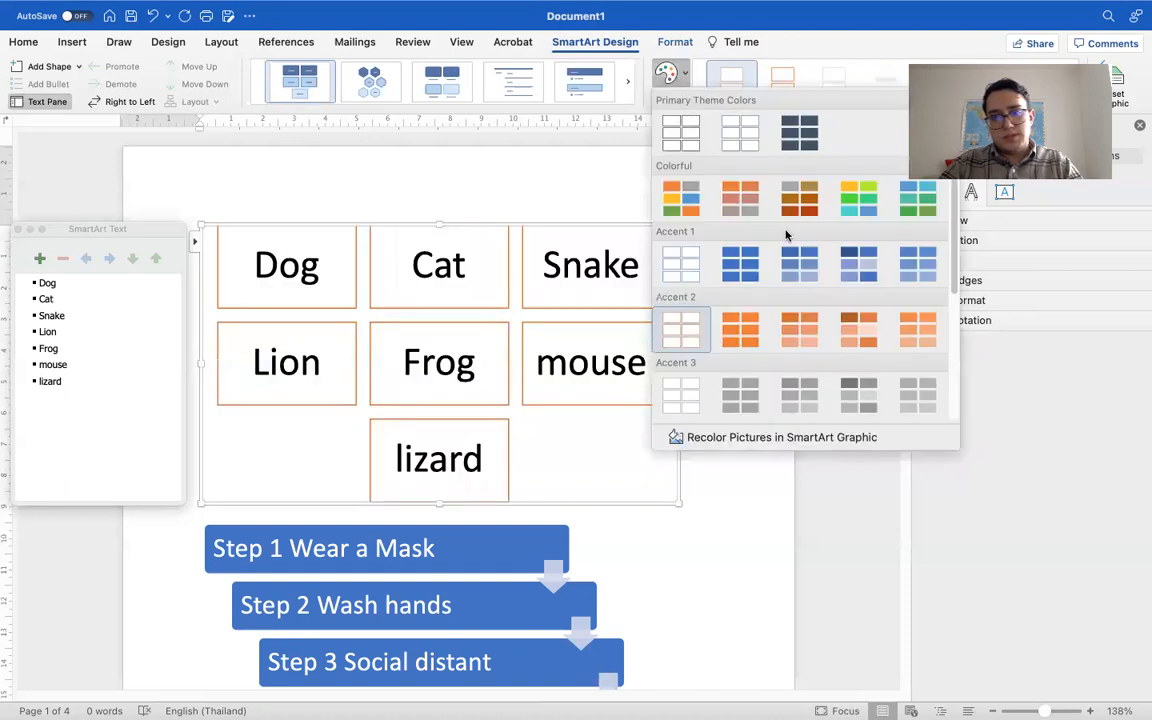
left_click(850, 343)
- Recolor the animal List SmartArt with the solid dark blue-gray scheme from Primary Theme Colors
left_click(668, 80)
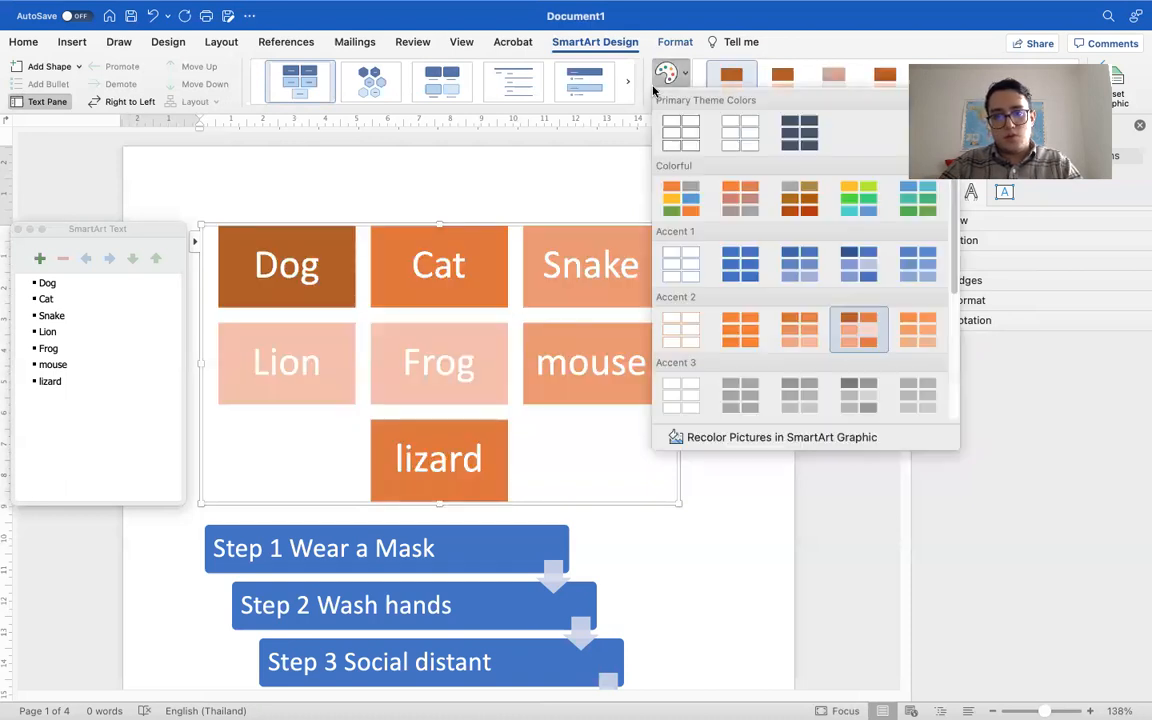
left_click(799, 131)
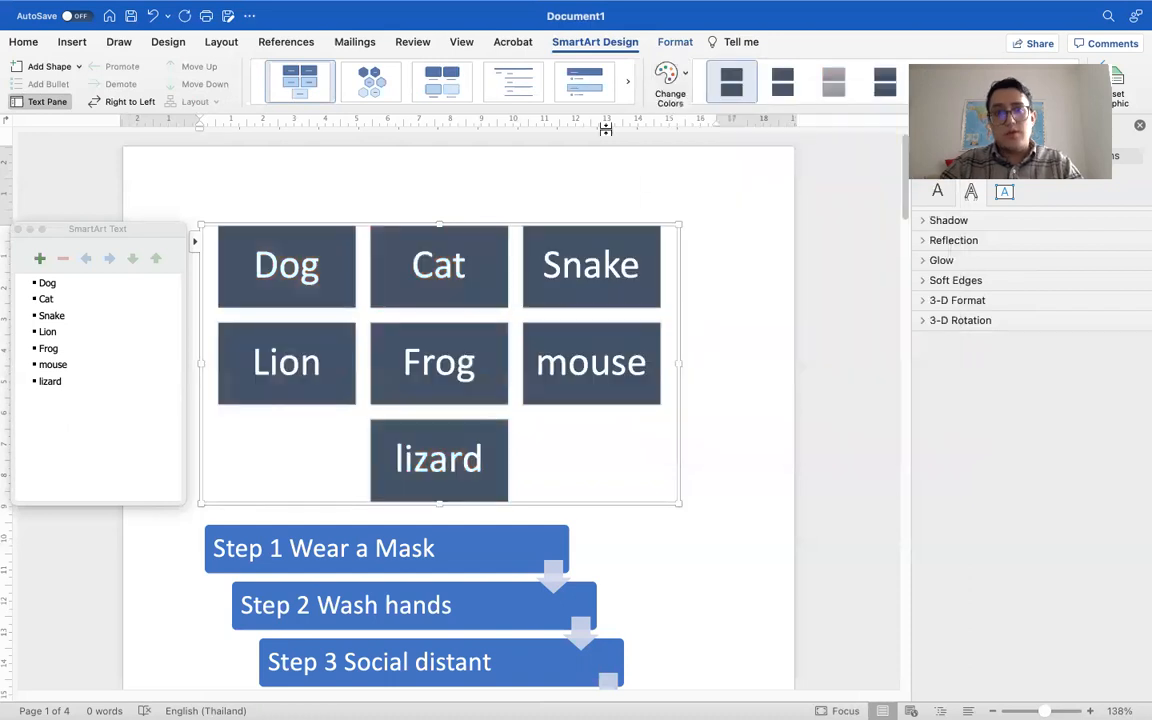
- Try the hexagon and other picture layouts on the animal SmartArt, settle on framed pictures with captions inside the frames, and leave the graphic
left_click(370, 85)
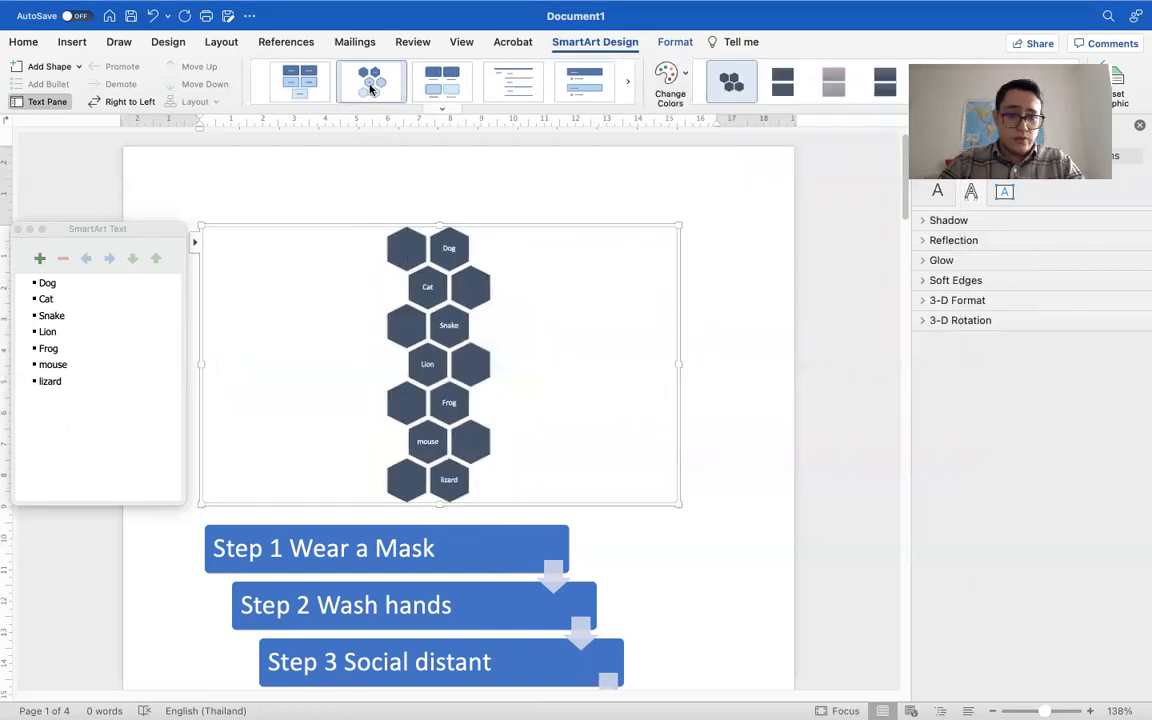
left_click(460, 88)
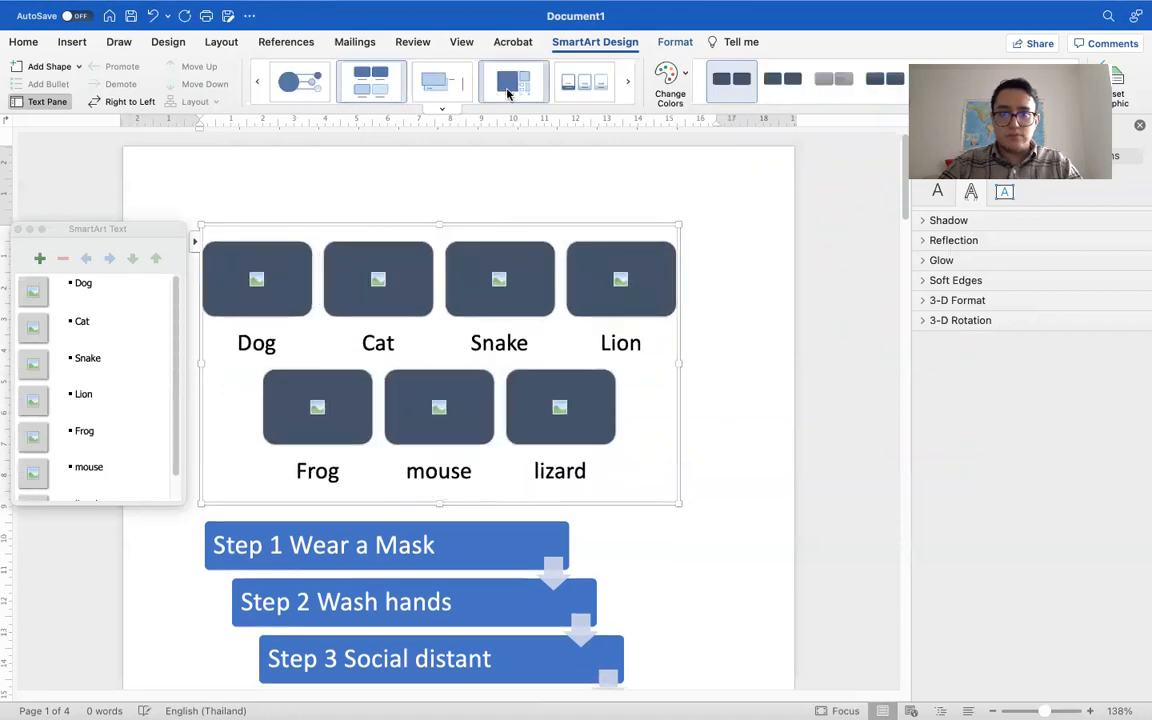
left_click(508, 90)
left_click(565, 86)
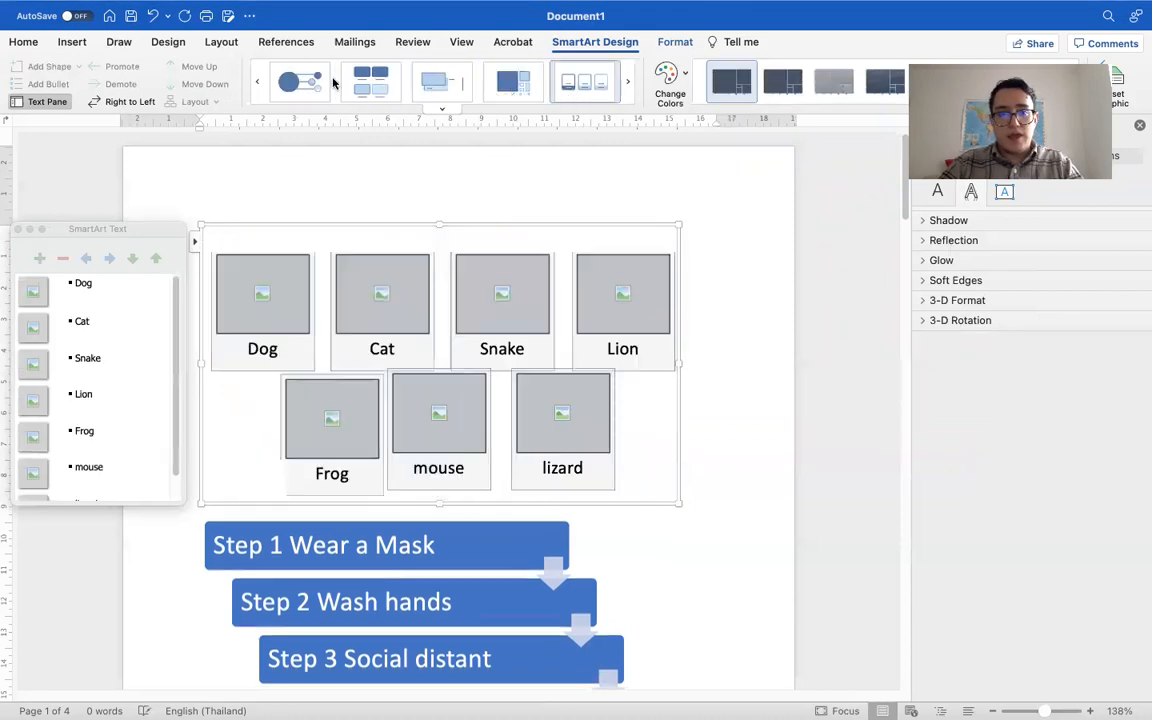
left_click(294, 82)
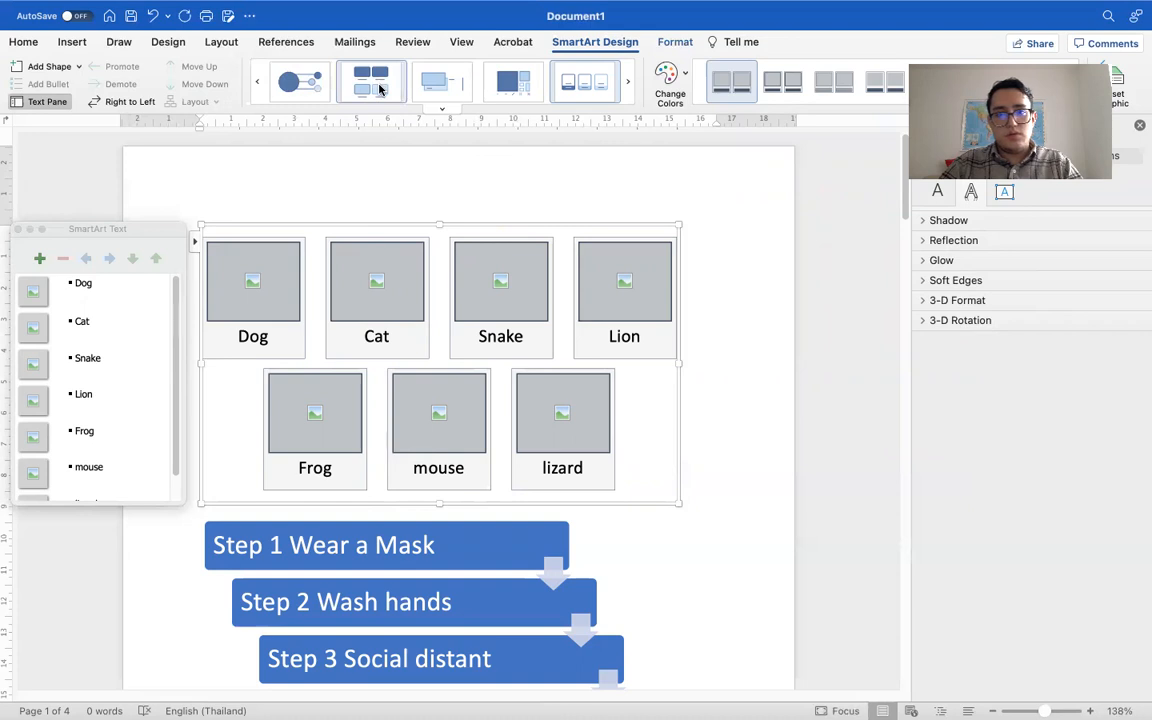
left_click(259, 82)
left_click(259, 82)
left_click(259, 82)
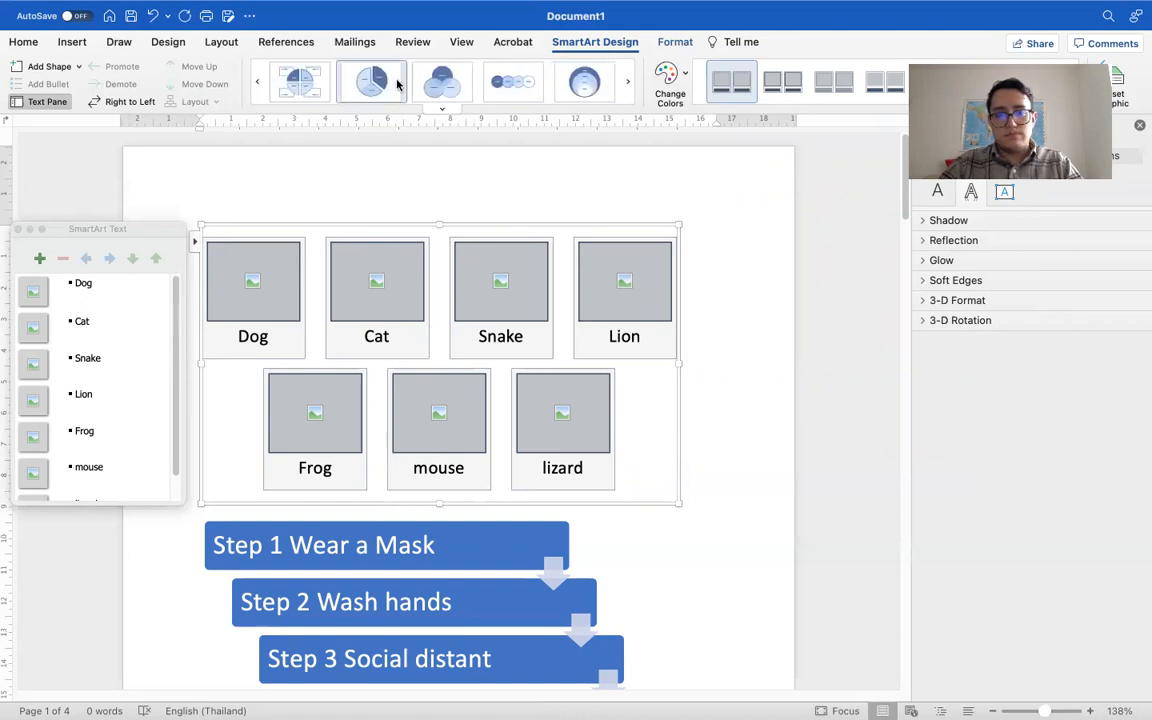
left_click(761, 401)
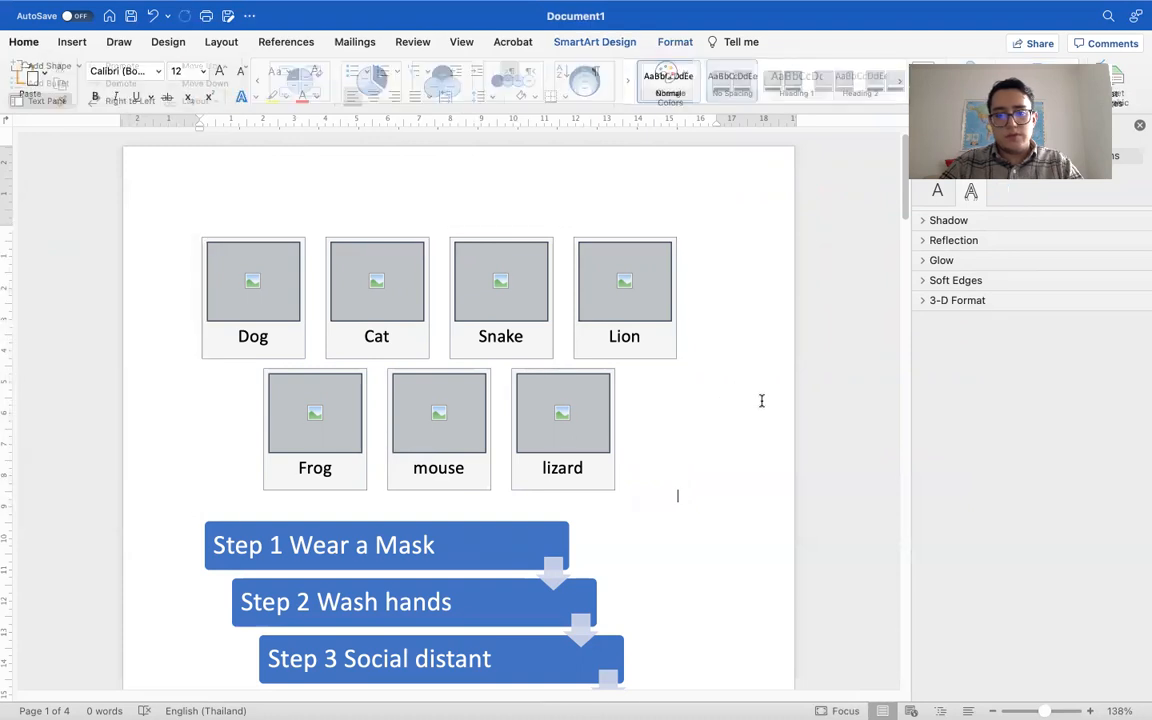
- Move "Step 2 Wash hands" up one place in the Process SmartArt and back down below Step 1
left_click(463, 585)
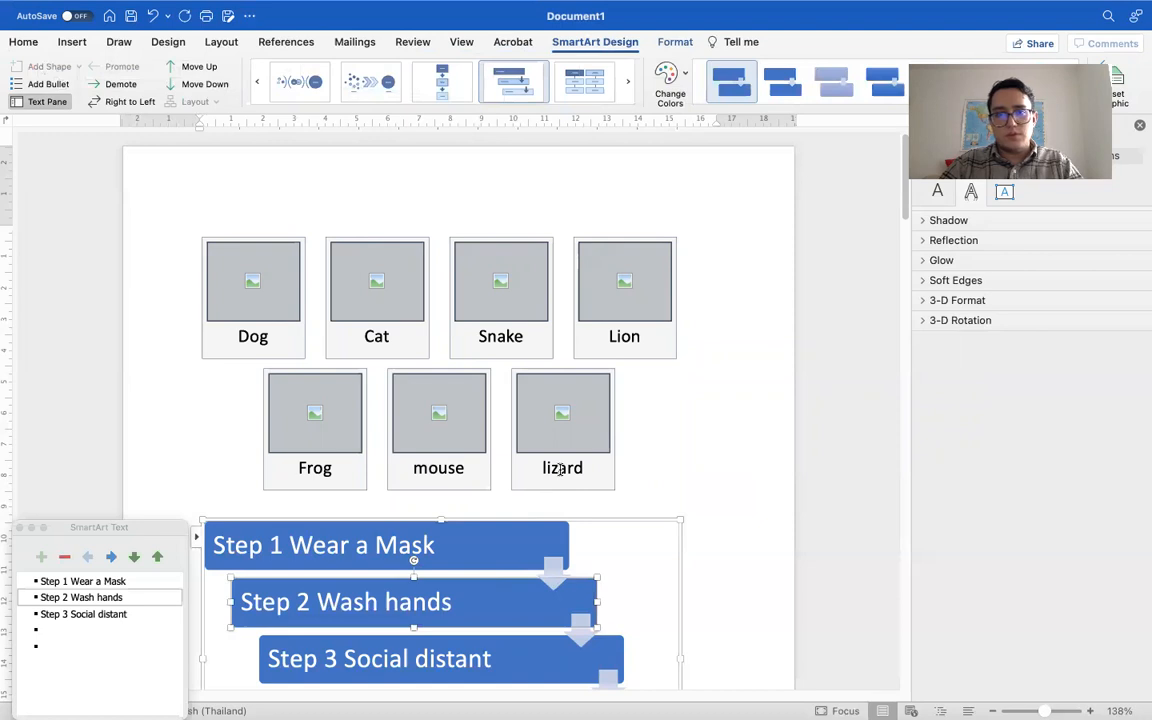
scroll(551, 516, "down", 3)
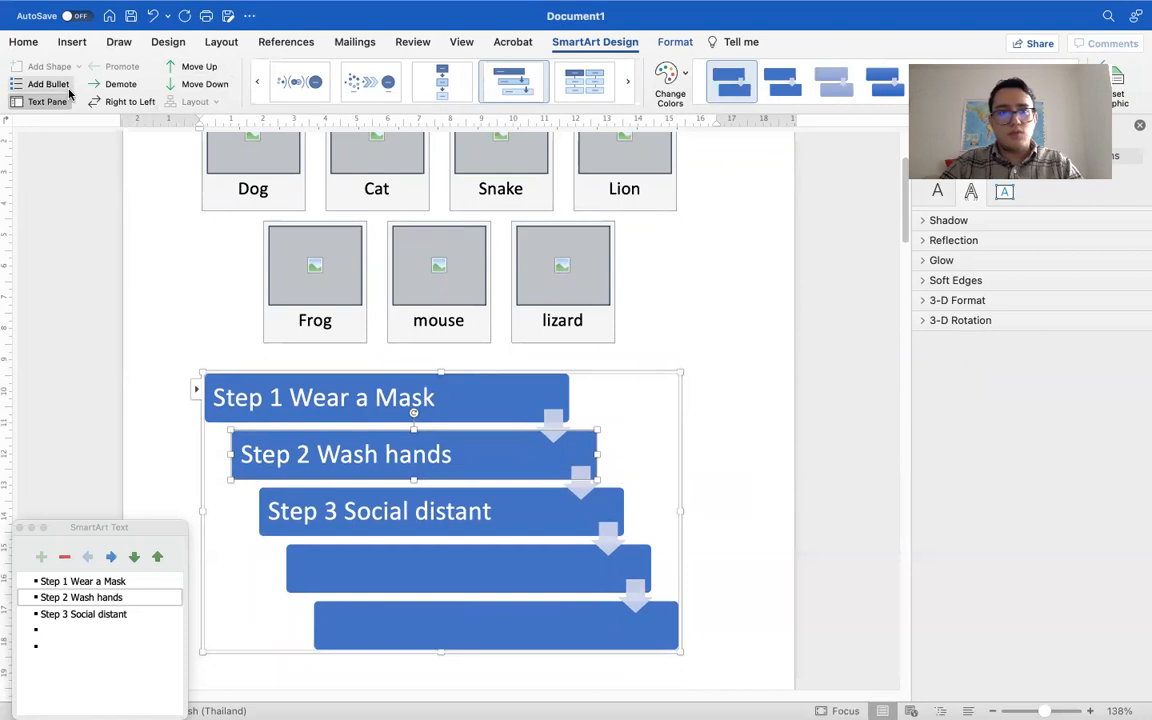
left_click(195, 67)
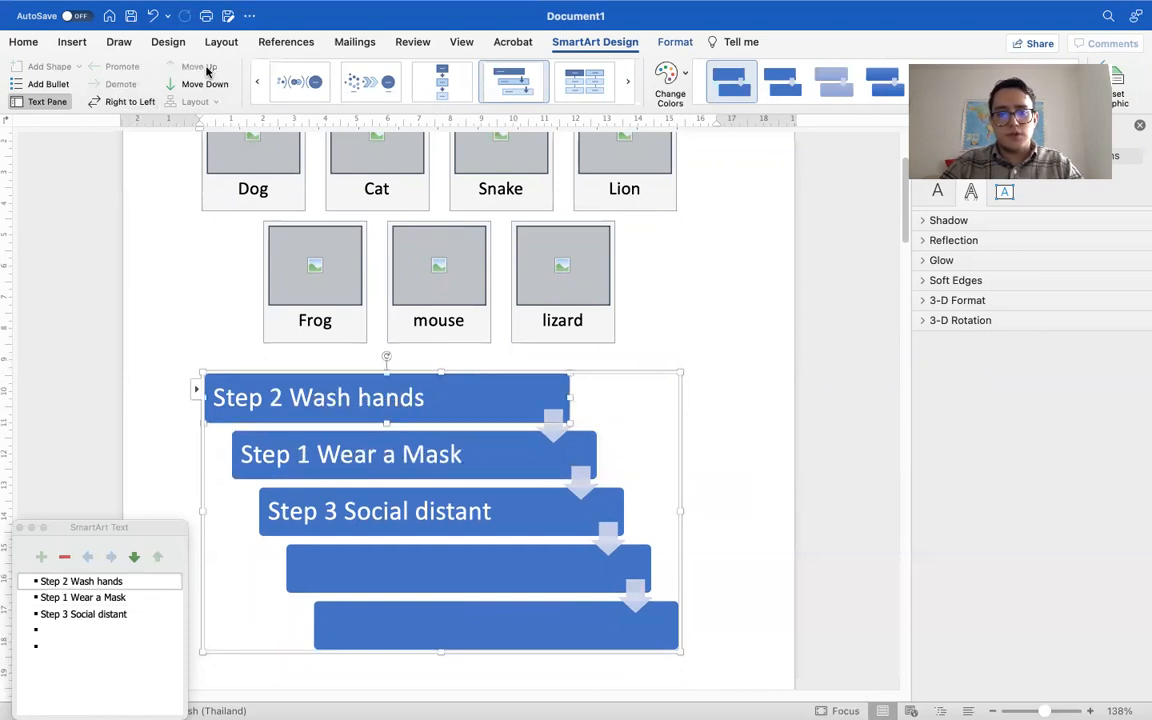
left_click(205, 84)
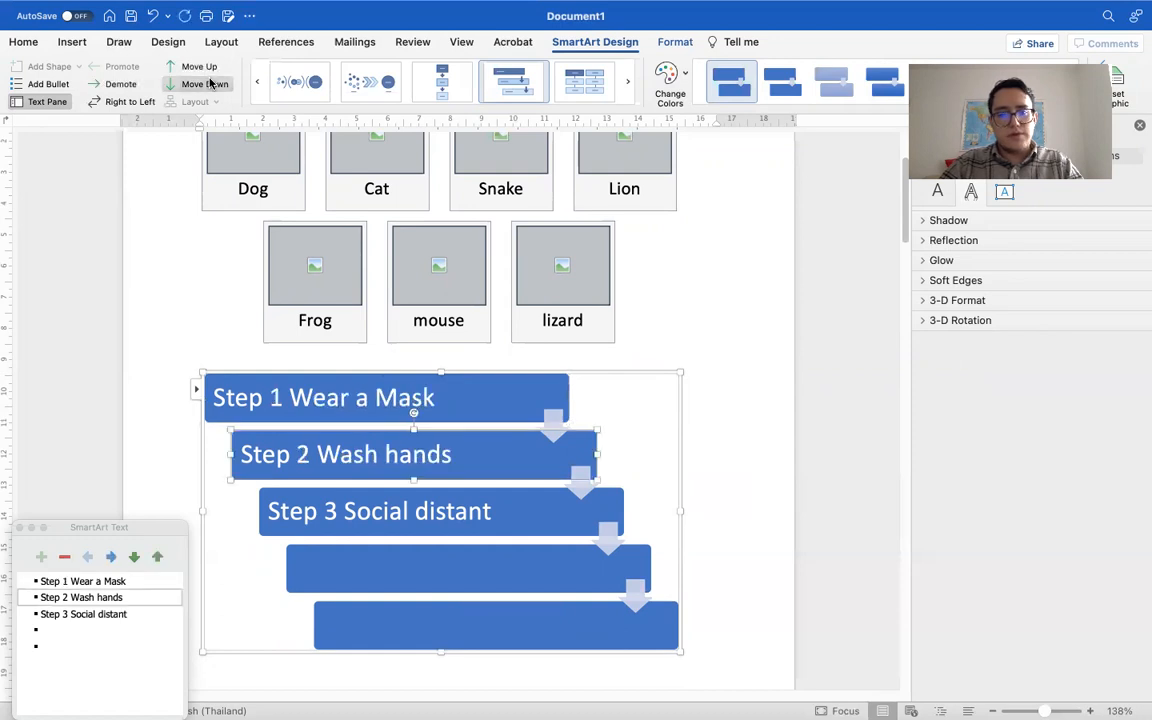
- Try an orange fill on the "Step 2 Wash hands" shape and return its fill to blue
left_click(682, 45)
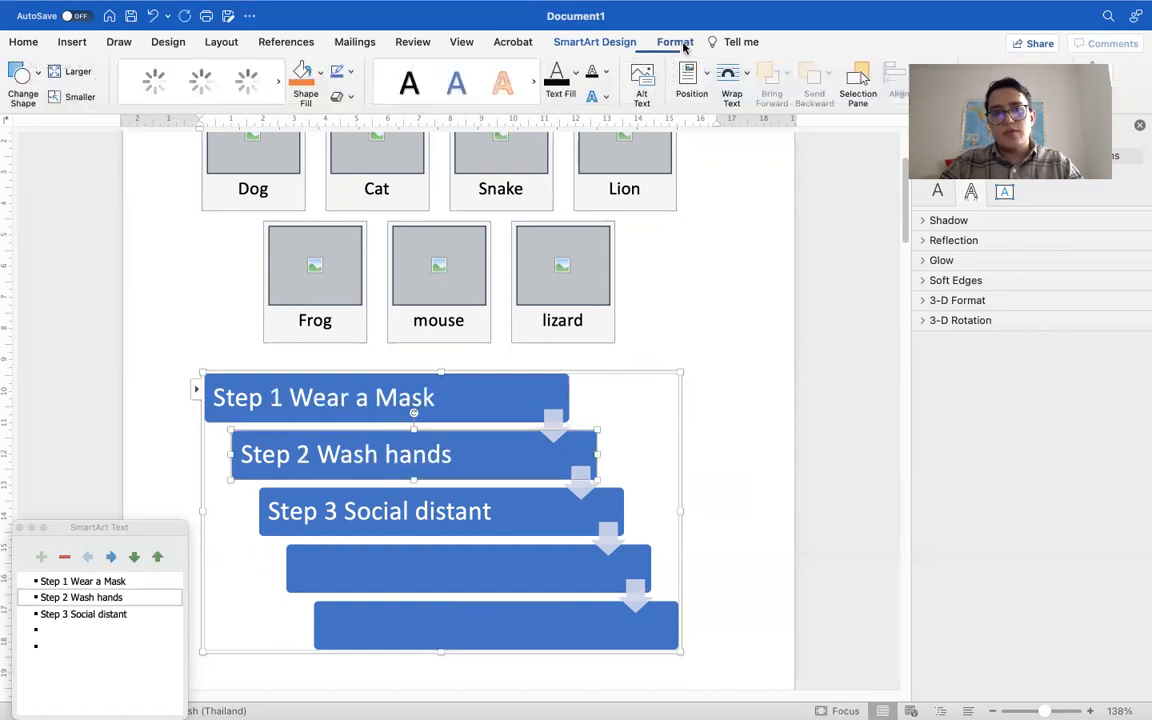
left_click(321, 73)
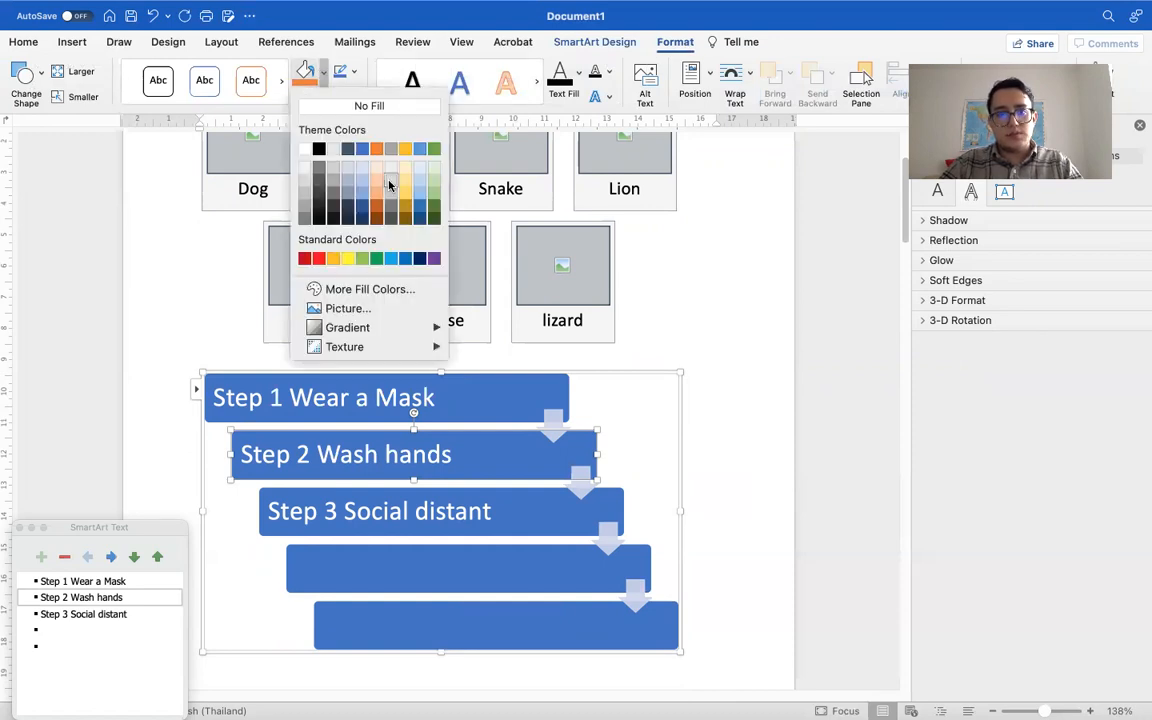
left_click(374, 150)
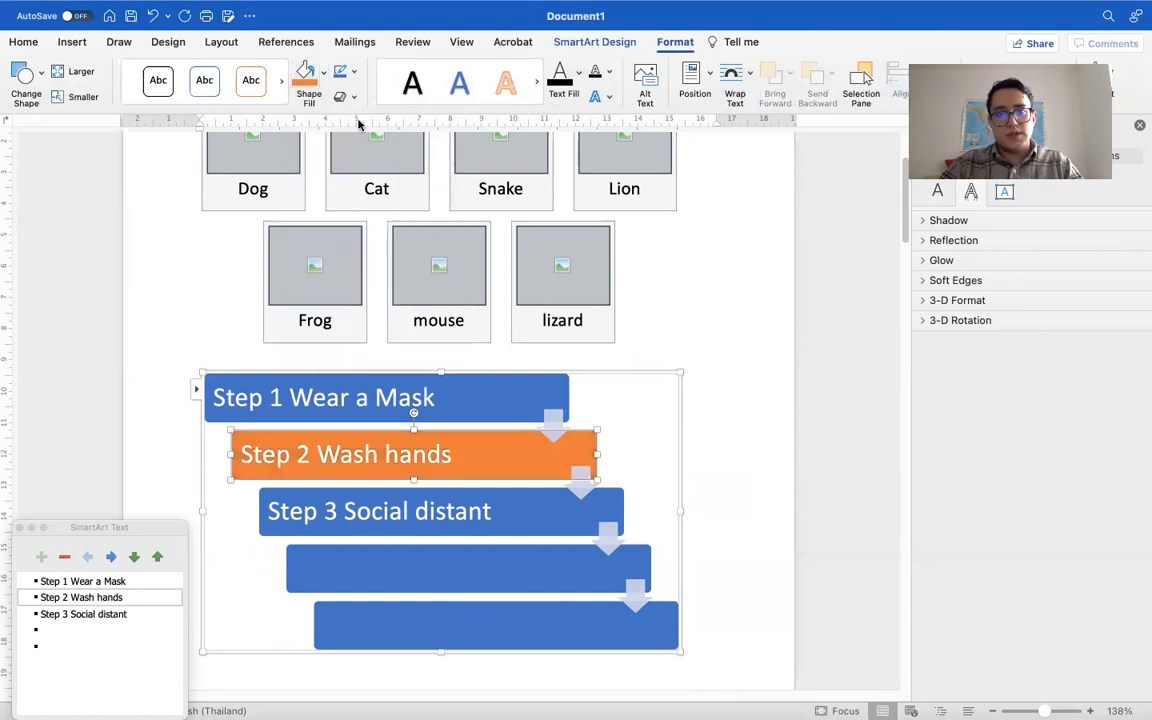
left_click(328, 73)
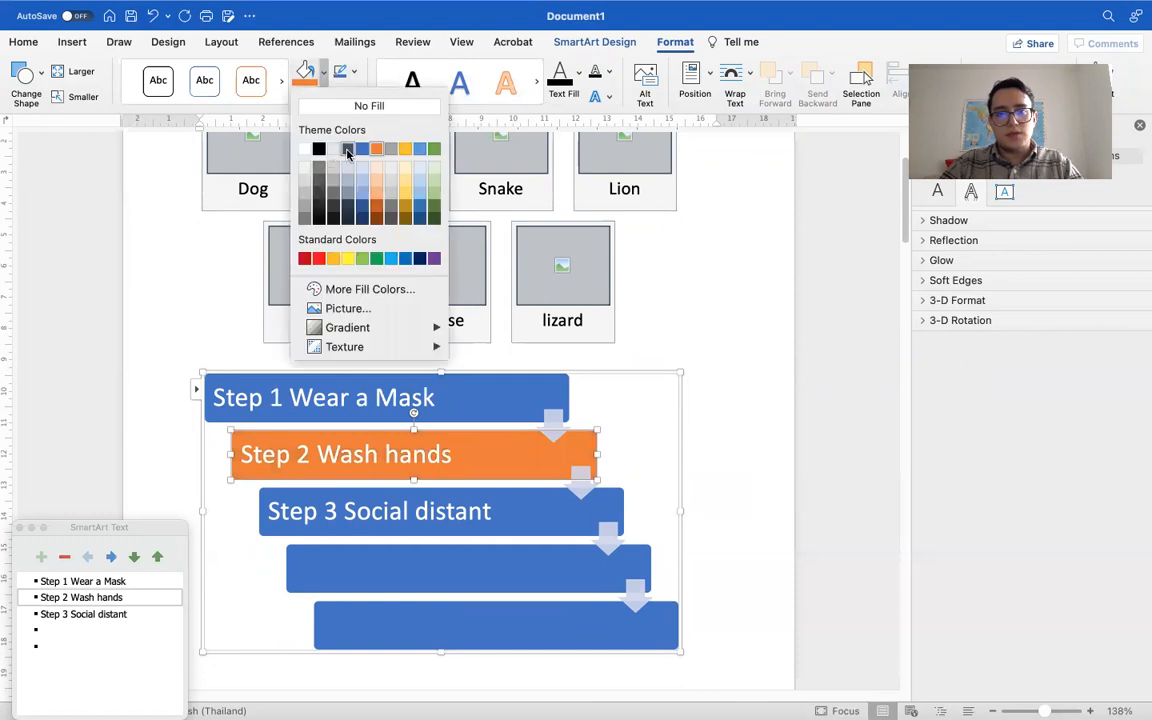
left_click(330, 142)
- Give the "Step 2 Wash hands" shape a purple 6 pt outline in the long dash-dot style
left_click(353, 71)
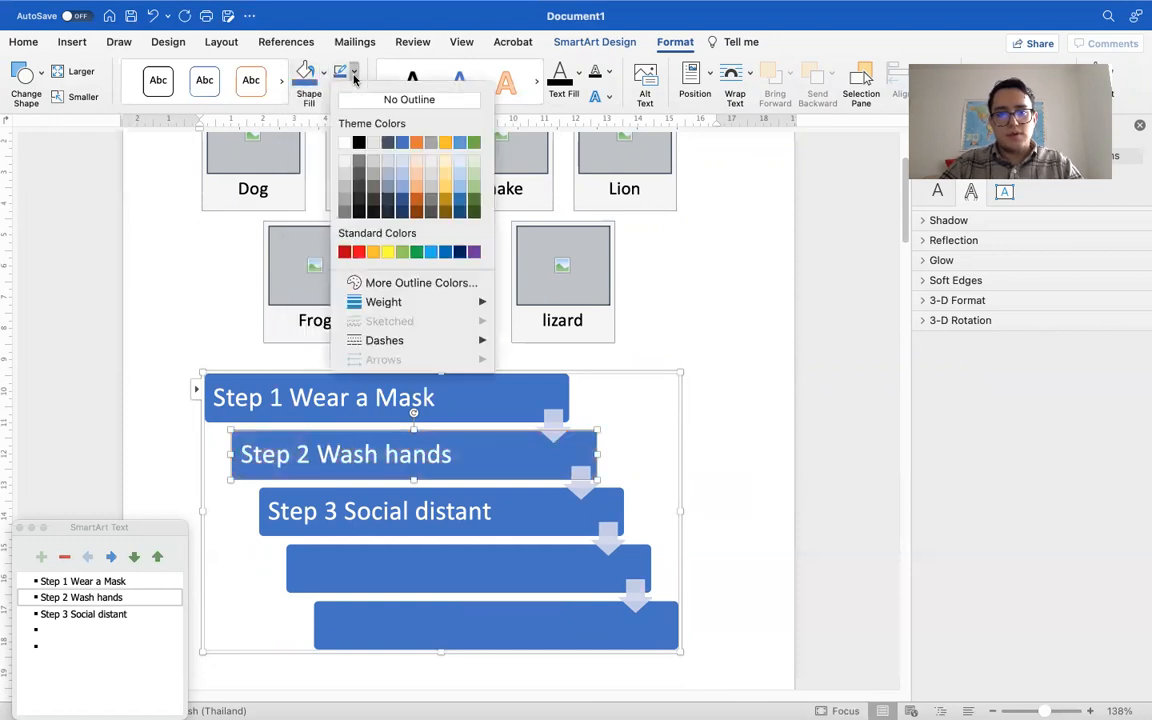
left_click(476, 251)
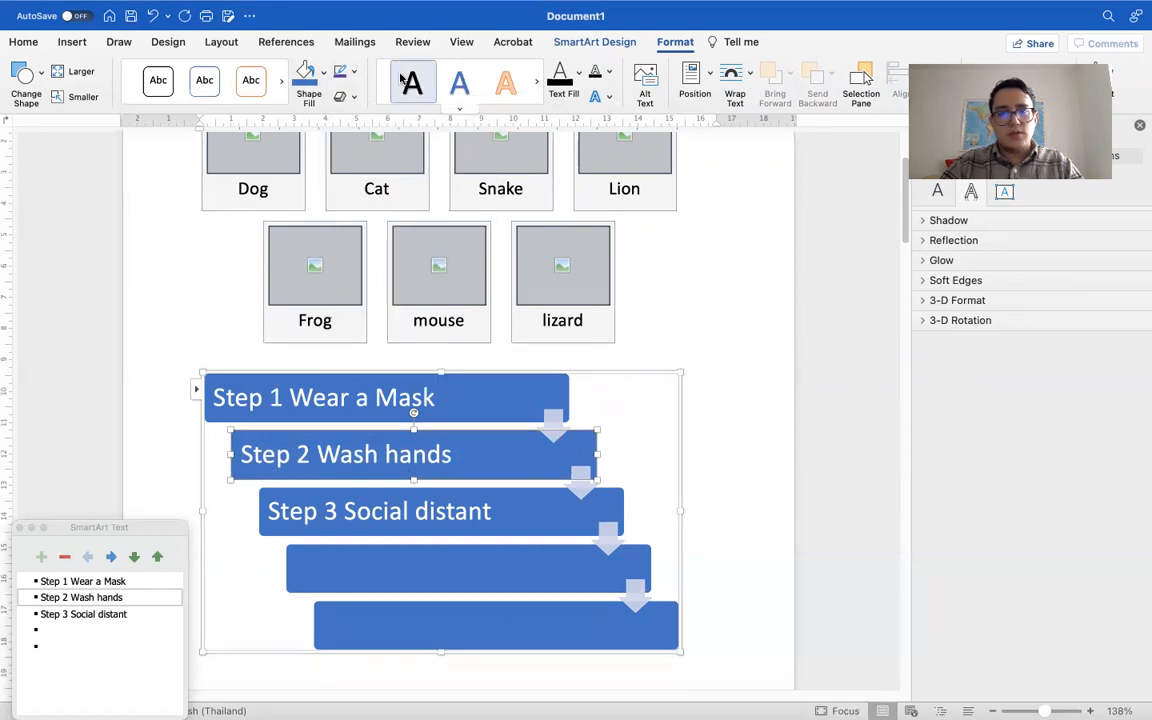
left_click(352, 73)
mouse_move(400, 301)
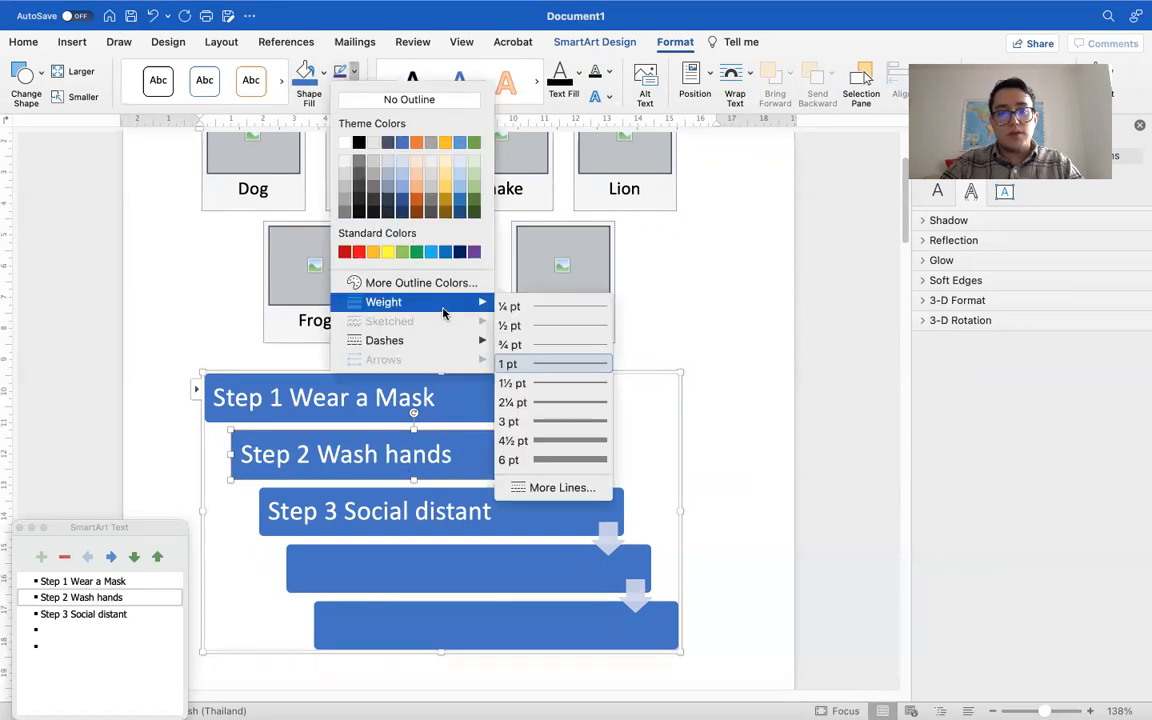
left_click(563, 457)
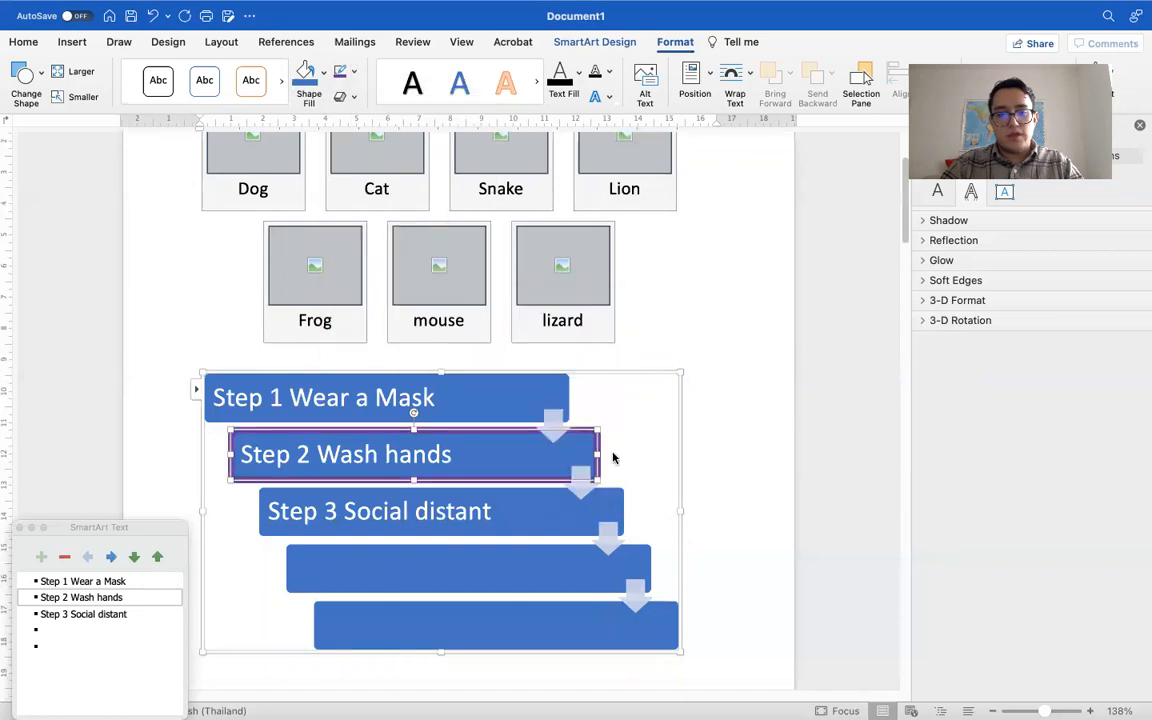
left_click(352, 73)
mouse_move(400, 340)
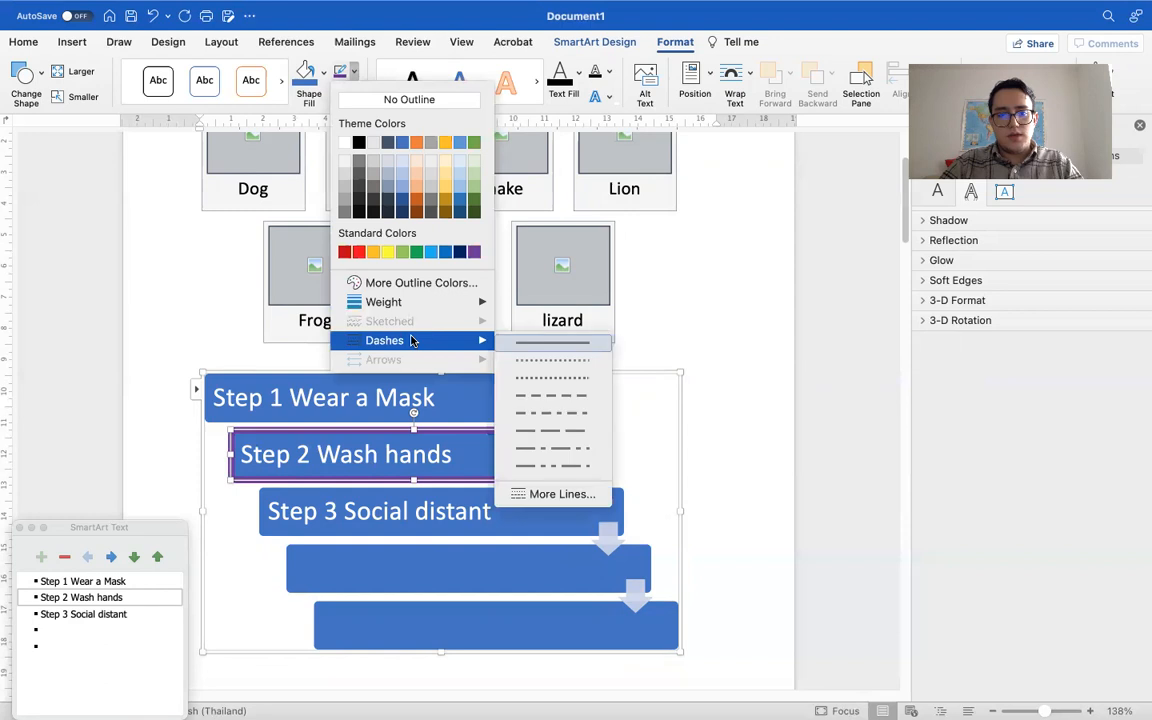
left_click(560, 452)
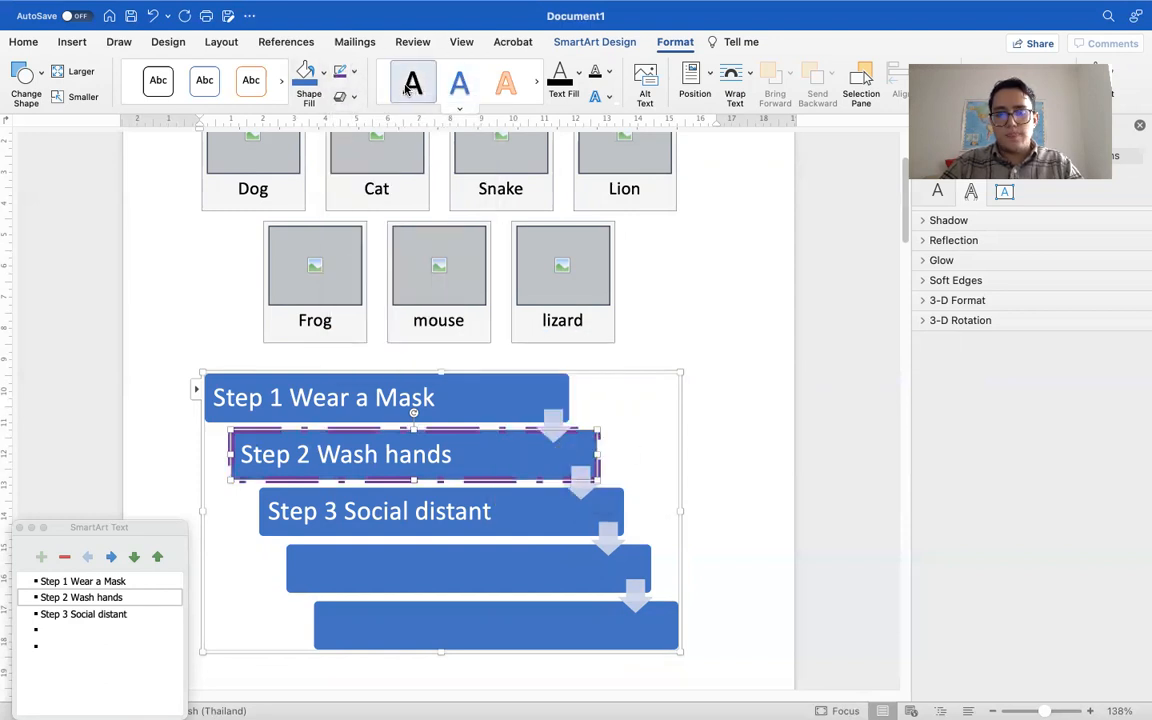
- Try the black and blue WordArt styles on the "Step 2 Wash hands" text and apply the orange outlined style
left_click(412, 82)
left_click(463, 88)
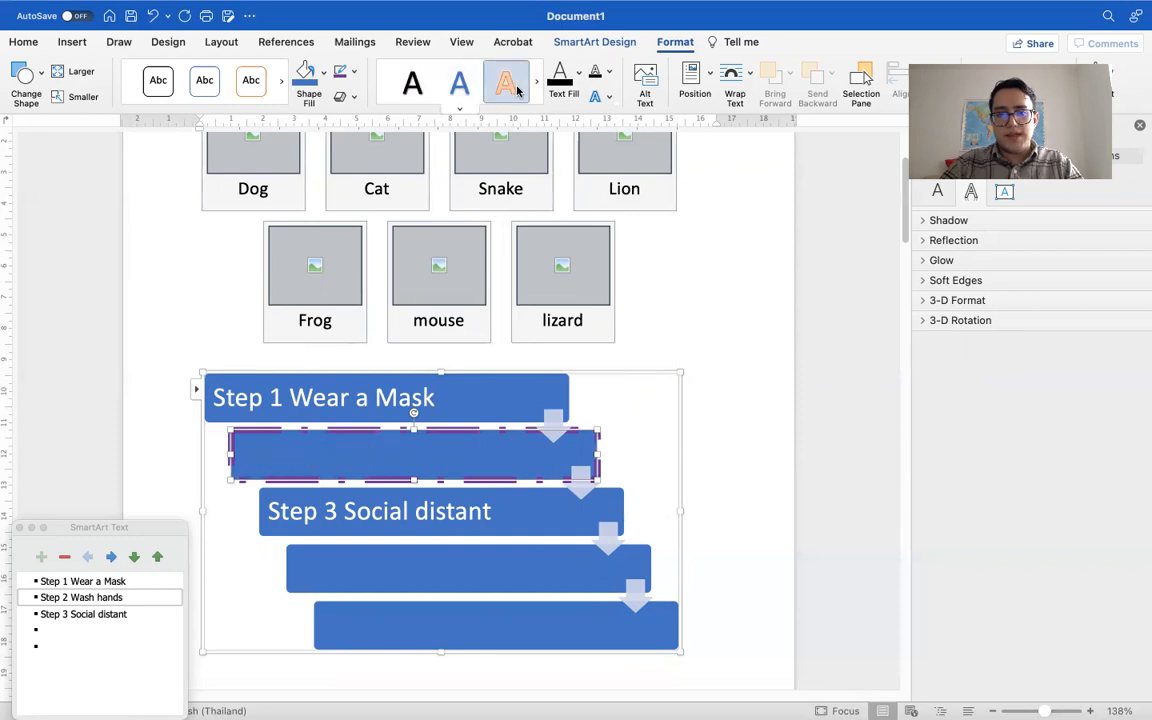
left_click(512, 88)
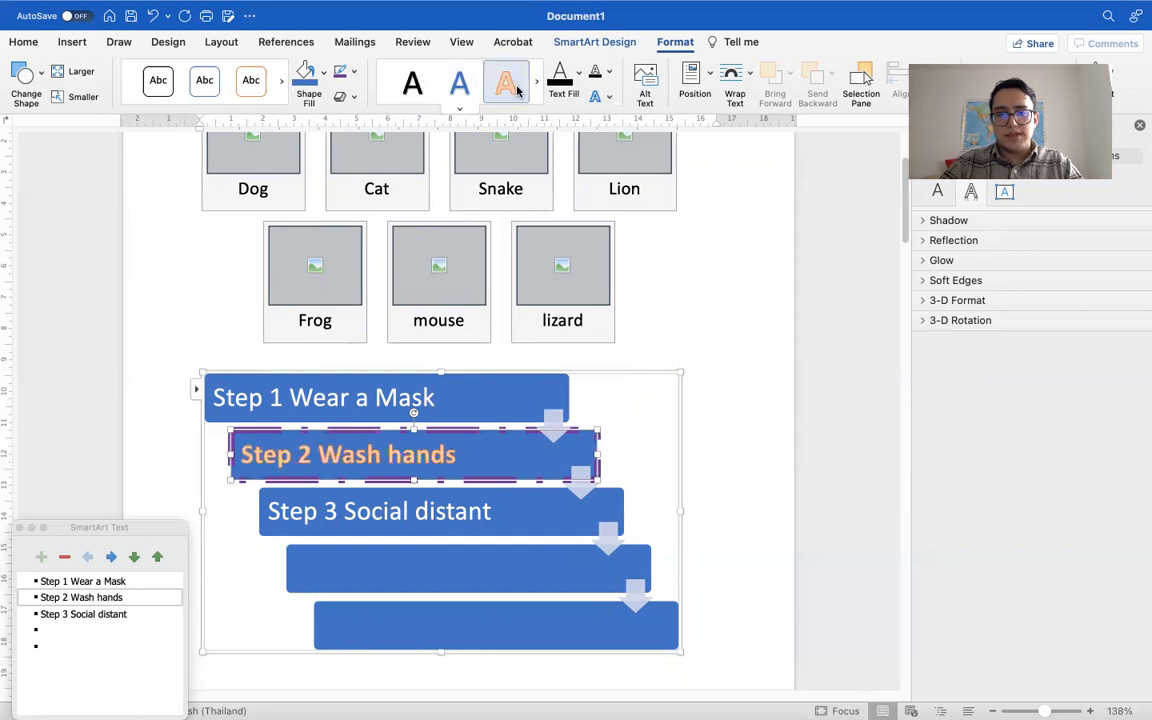
- Set the "Step 2 Wash hands" text fill to red and its text outline to yellow
left_click(578, 72)
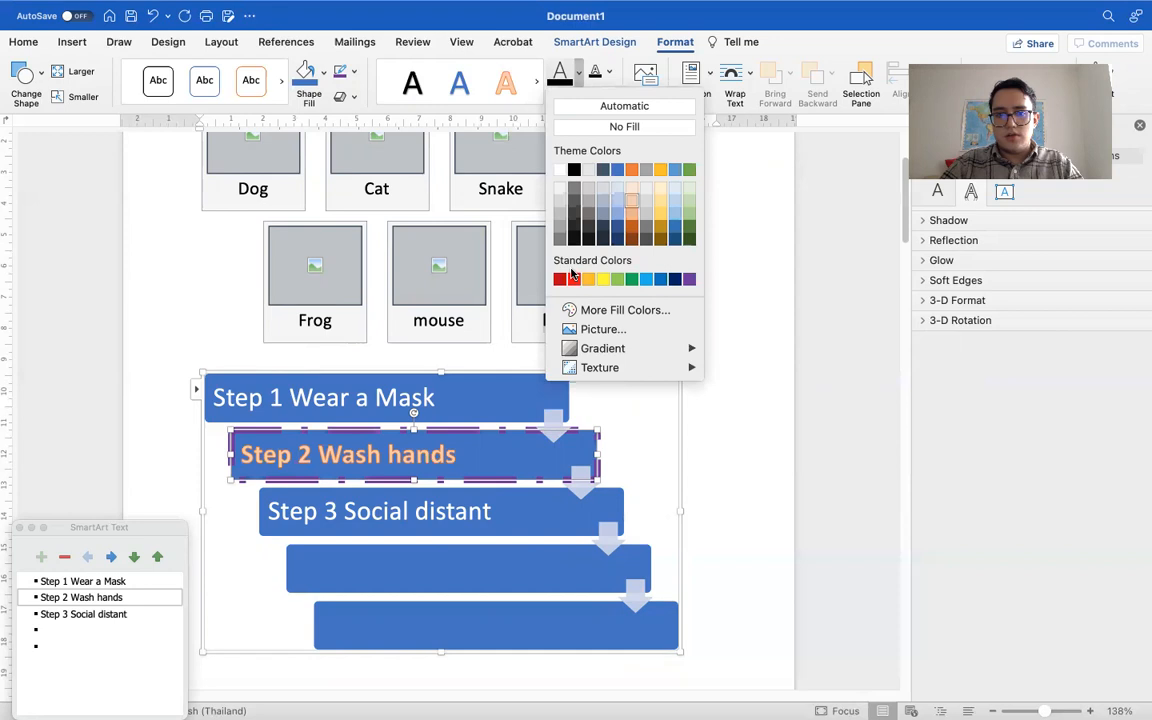
left_click(573, 278)
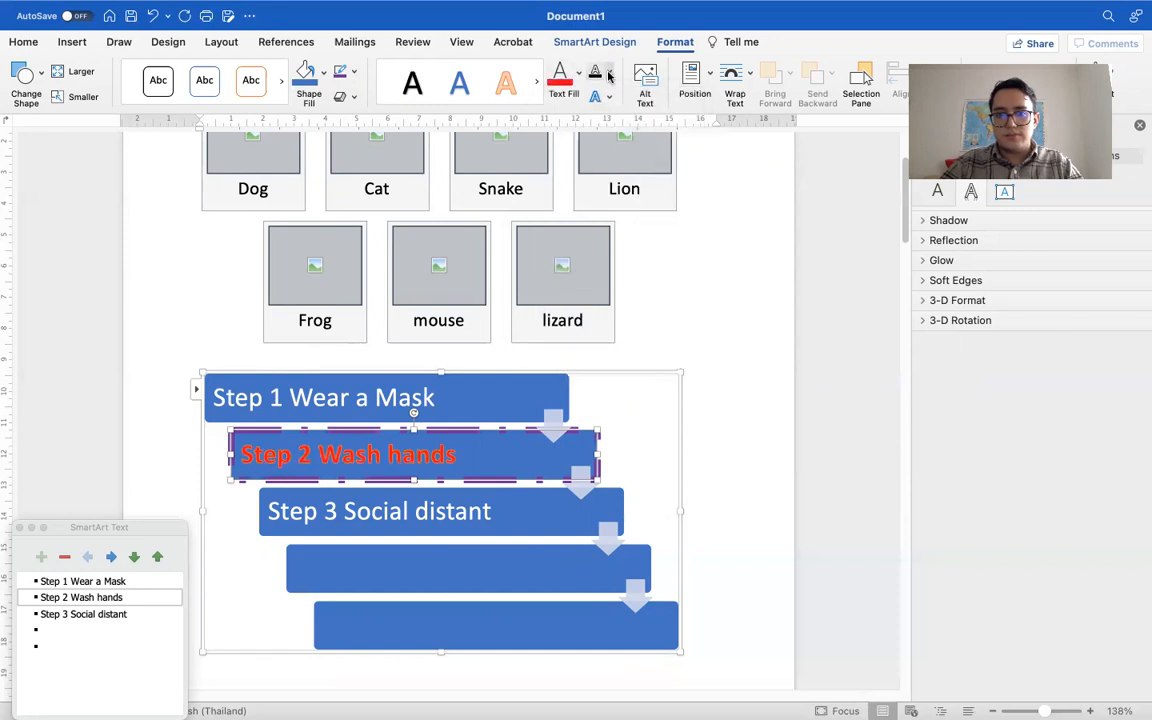
left_click(609, 76)
left_click(579, 245)
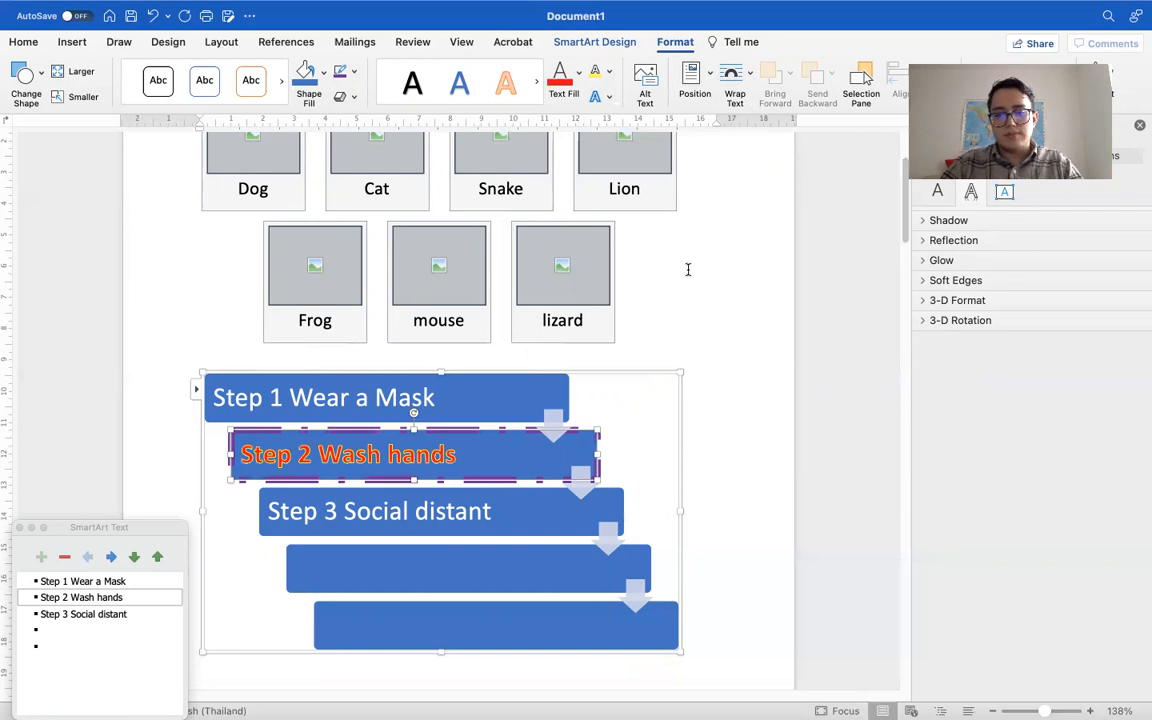
- Select the whole Covid 19 Cycle SmartArt on the second page
scroll(665, 368, "down", 3)
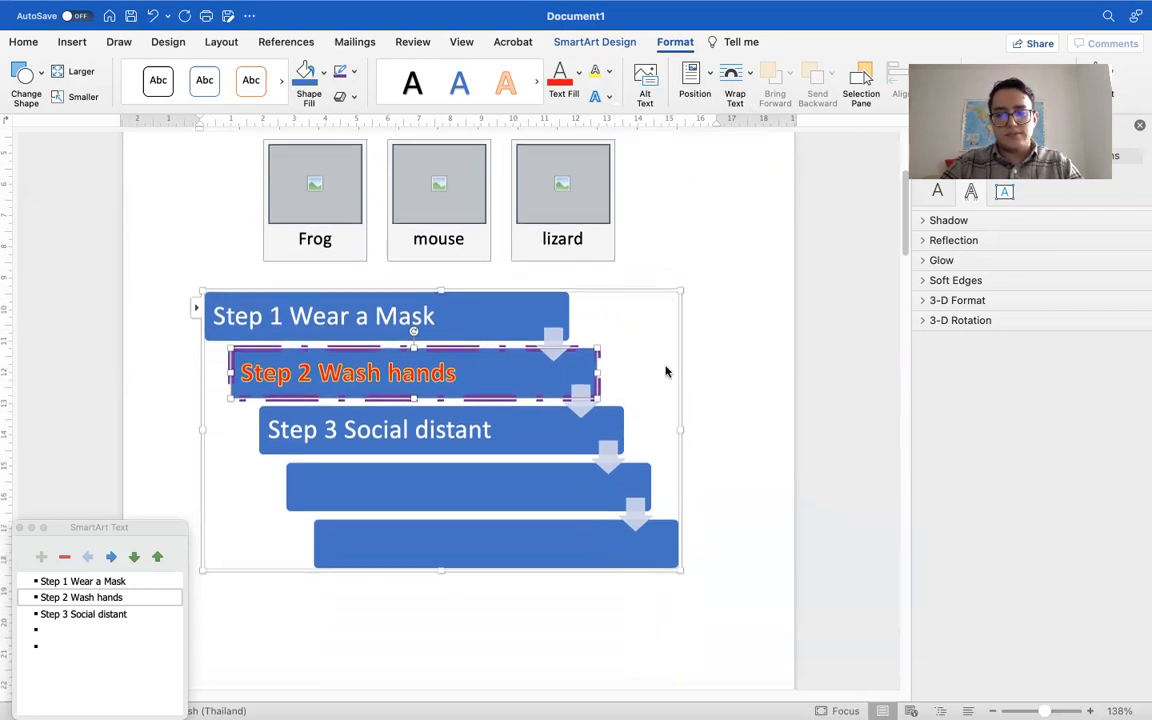
scroll(665, 370, "down", 10)
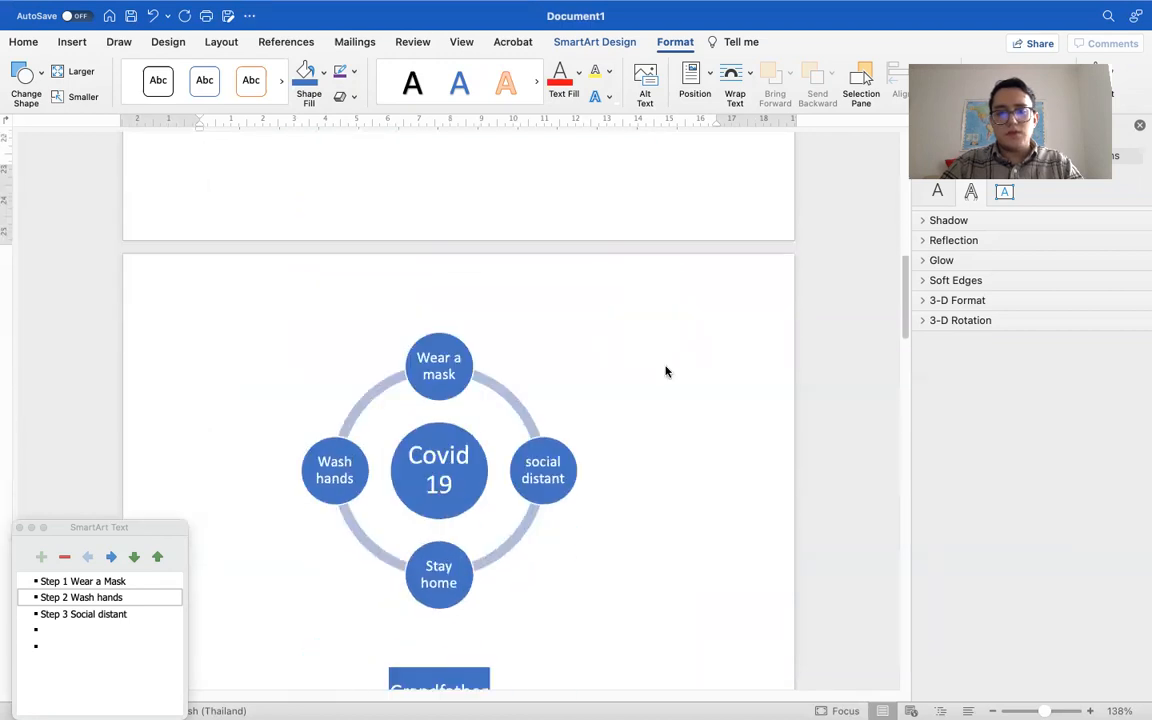
left_click(486, 385)
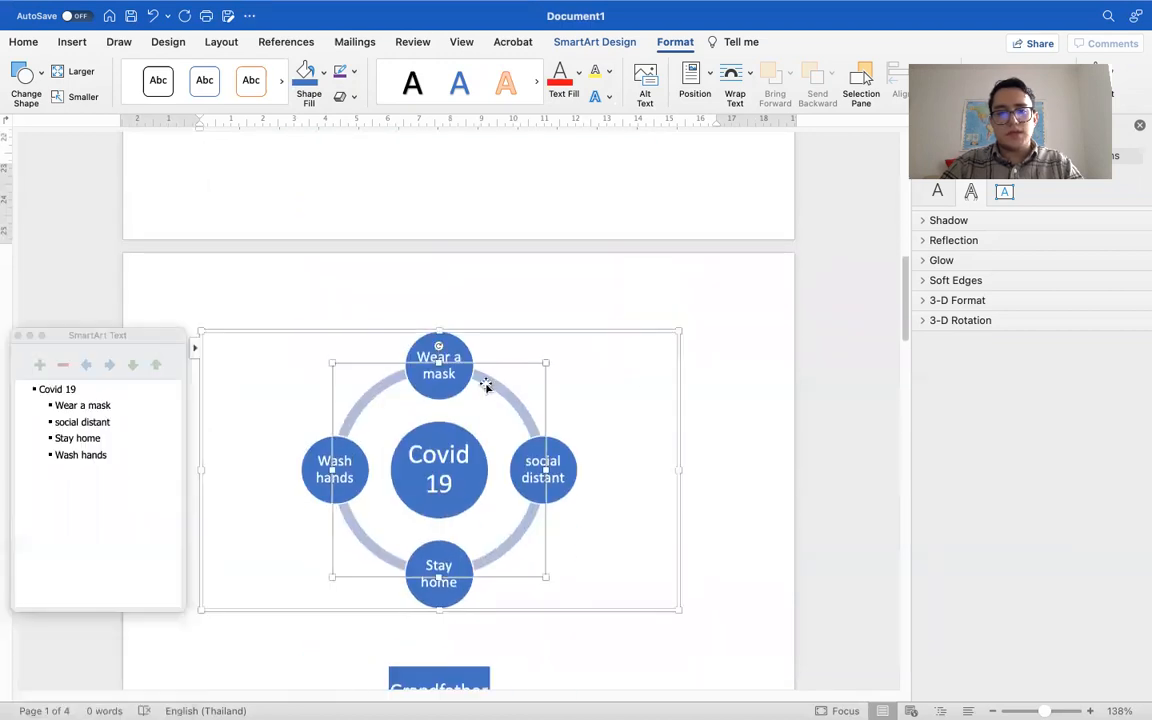
left_click(521, 328)
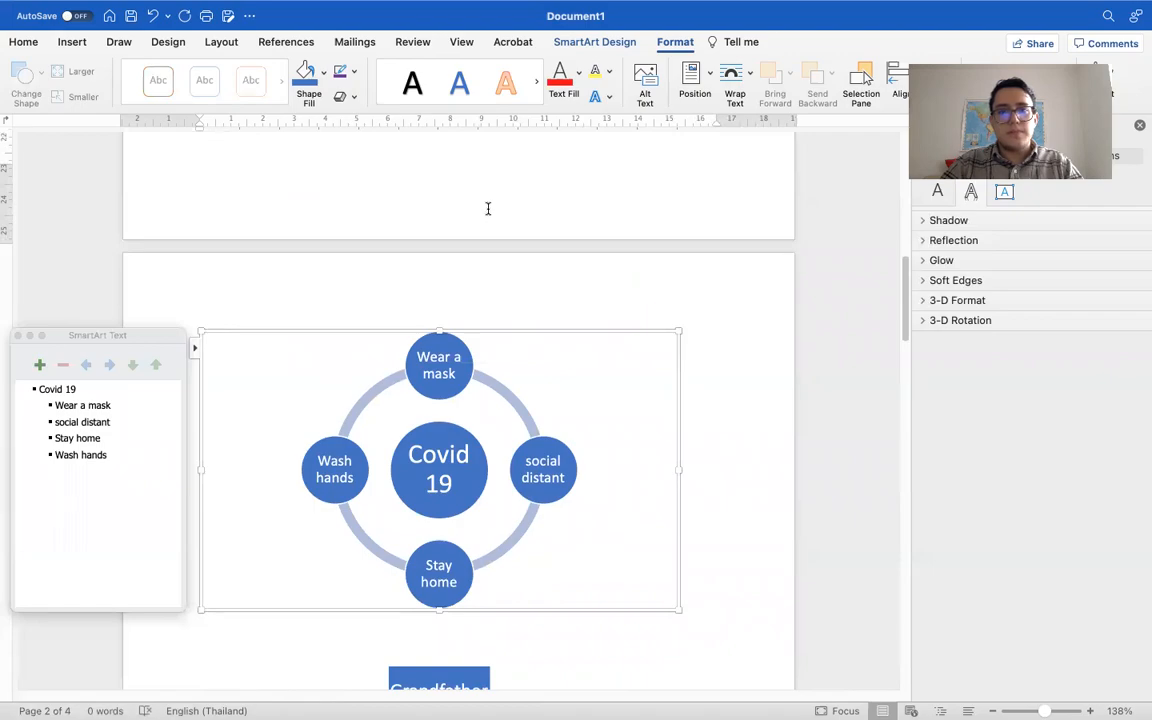
- Switch to the Lesson 14-G3 presentation in PowerPoint and show the "Let's practice" slide, followed by the "Homework" slide
key("ctrl+Left")
key("ctrl+Right")
key("ctrl+Right")
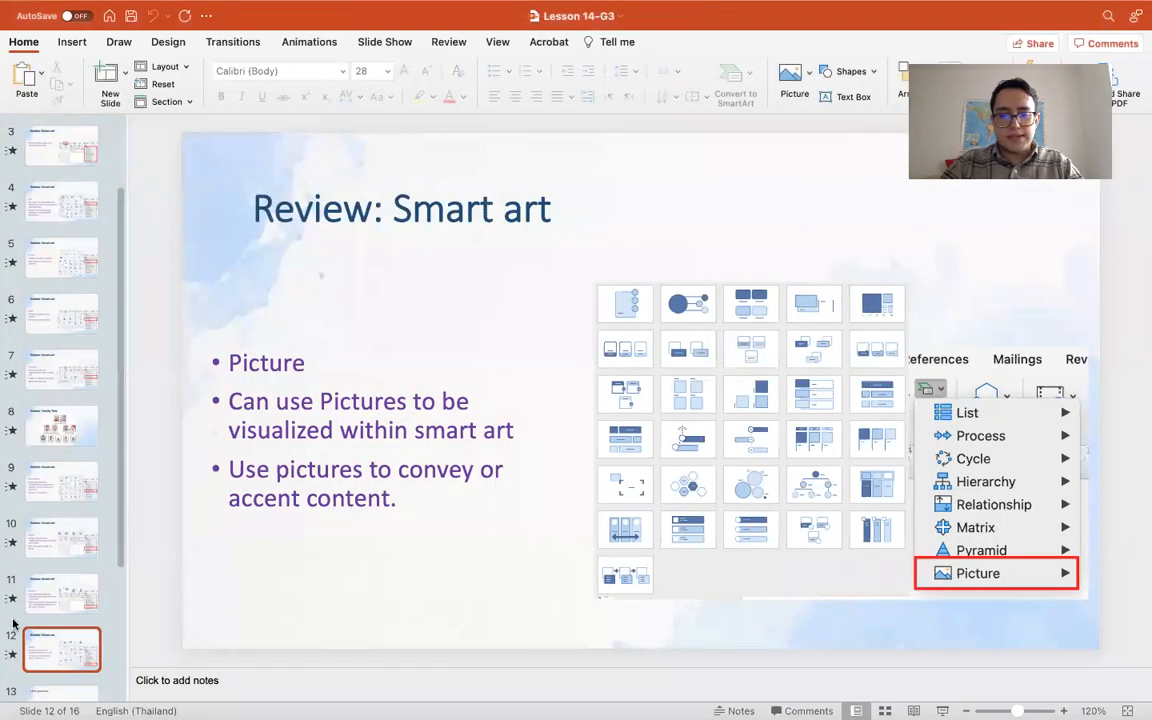
scroll(15, 600, "down", 2)
left_click(64, 655)
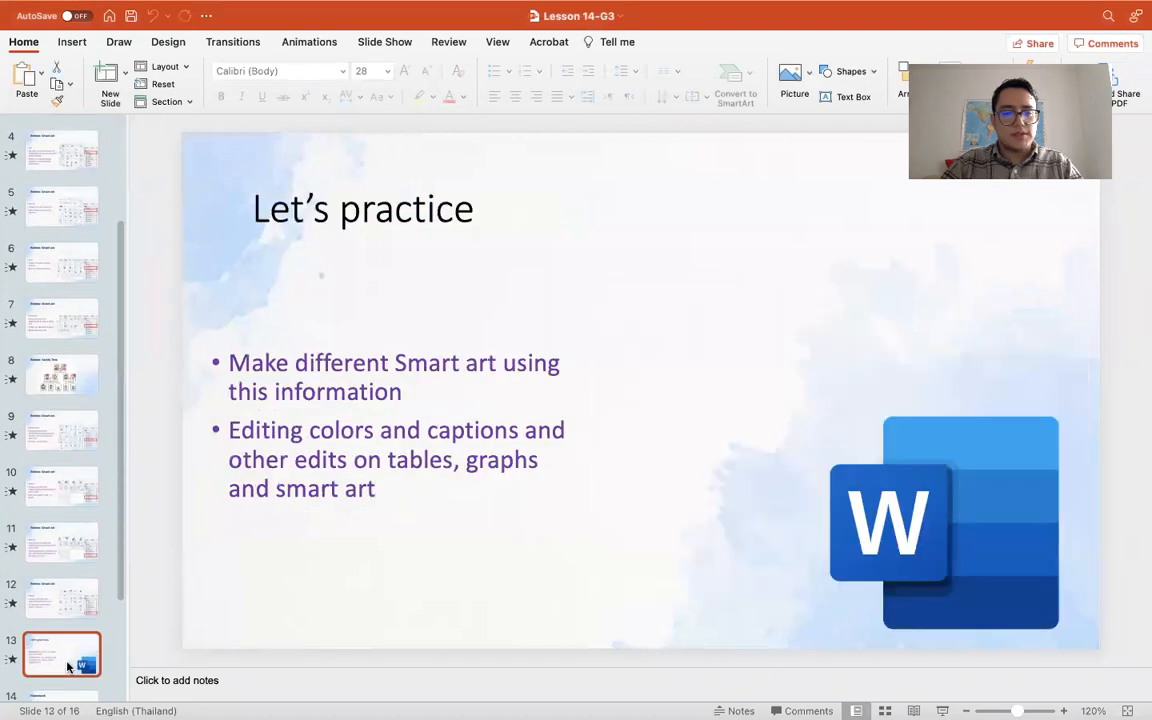
scroll(66, 665, "down", 3)
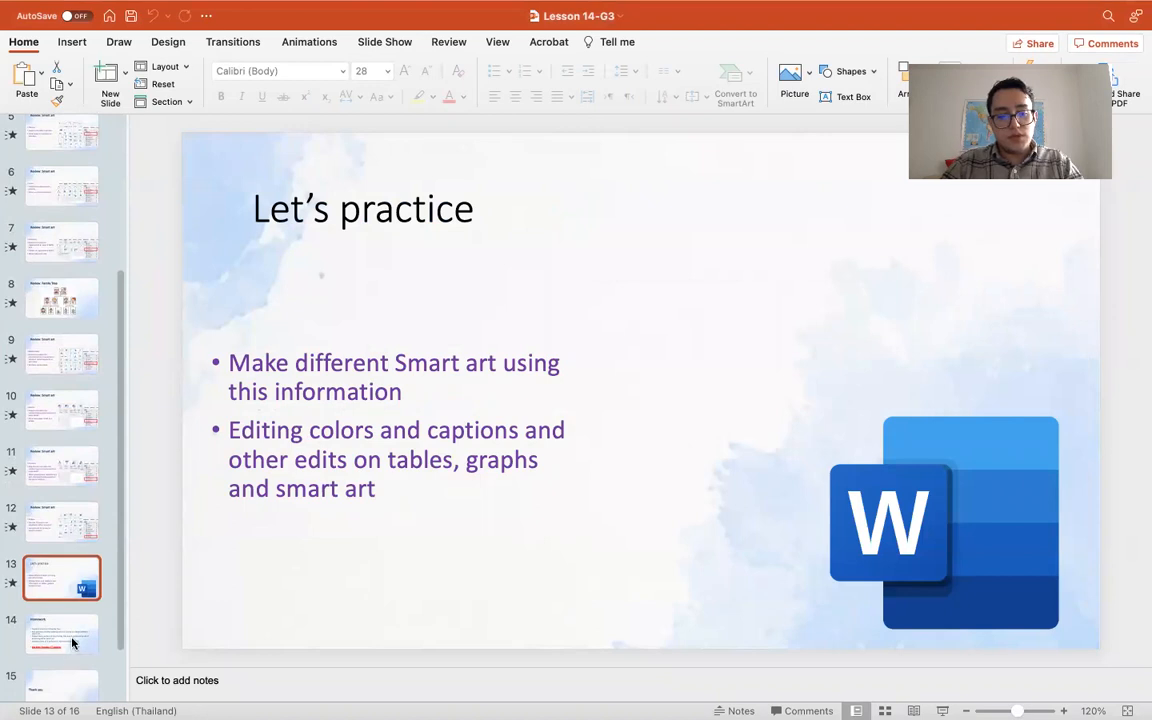
left_click(72, 643)
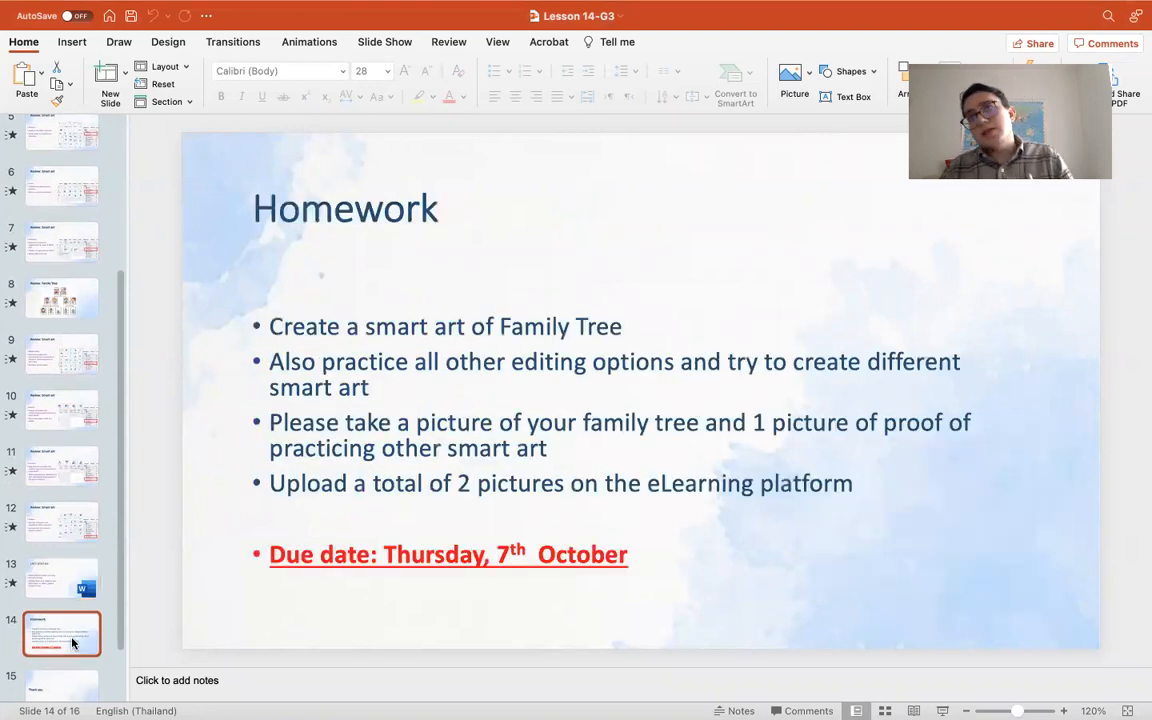